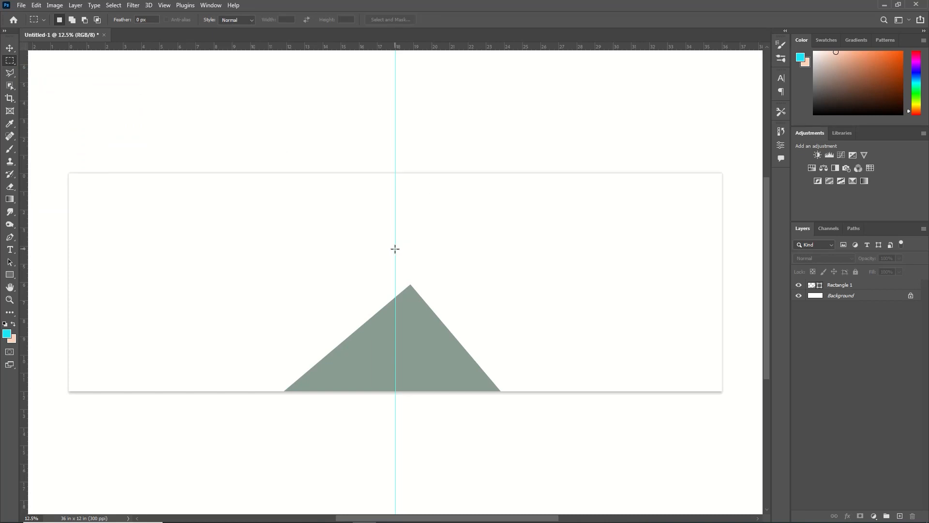
Step: Rasterize the Rectangle 1 triangle layer and delete the part of it right of the vertical guide
left_click_drag(396, 249, 519, 519)
right_click(863, 286)
left_click(766, 261)
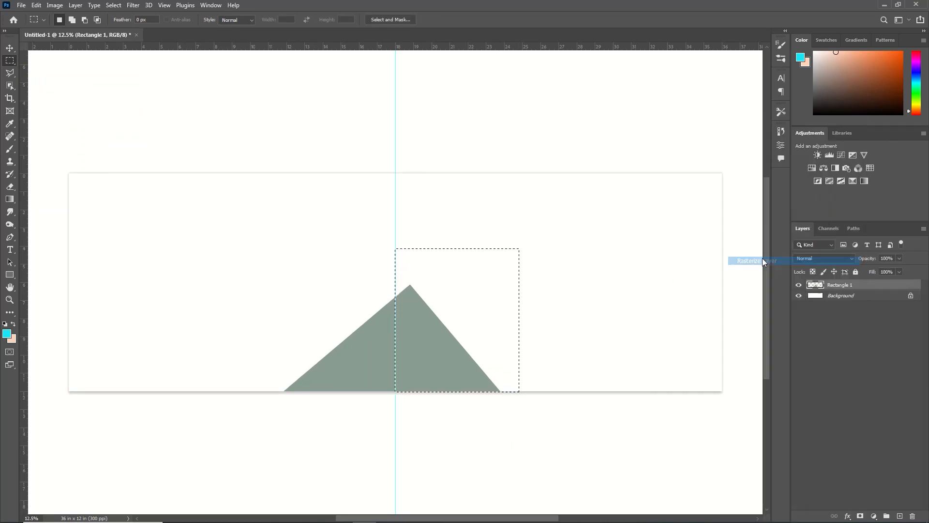
key("Delete")
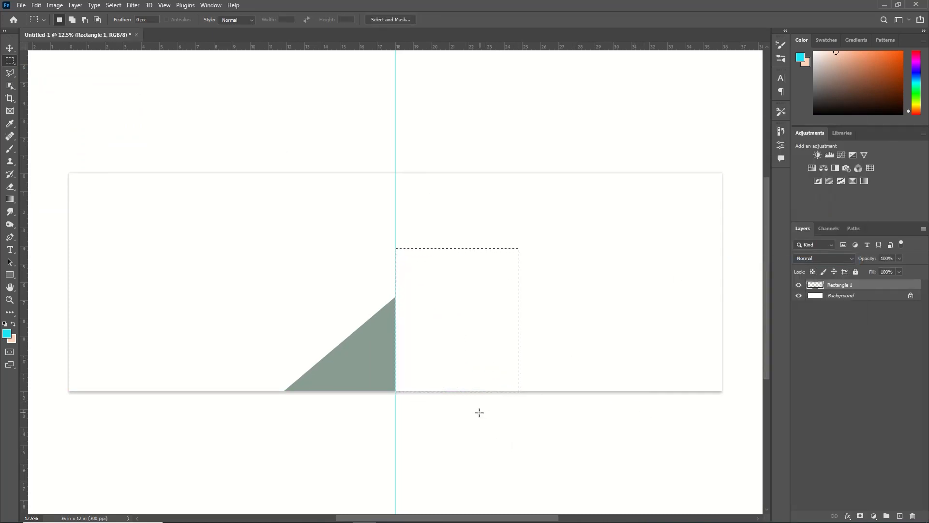
key("ctrl+d")
Step: Duplicate the Rectangle 1 layer and place the copy beneath the original
key("v")
key("ctrl+j")
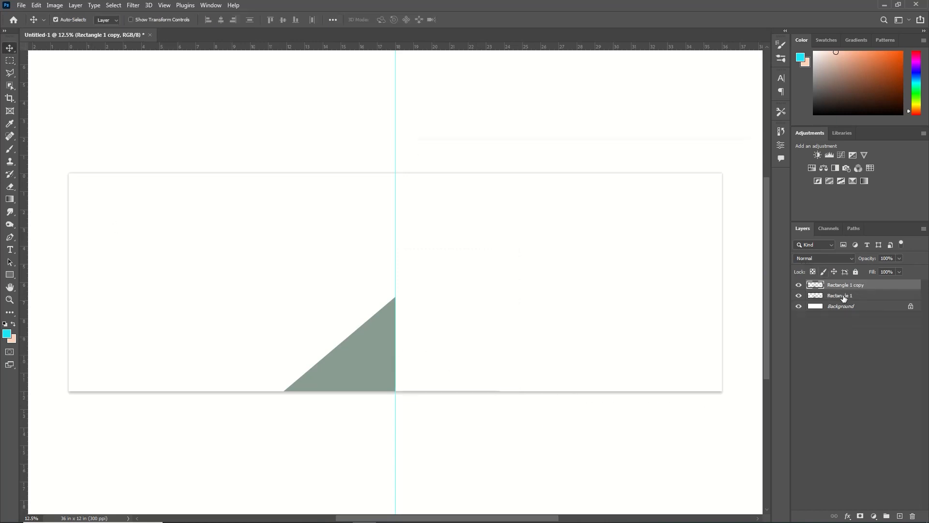
left_click_drag(847, 281, 848, 284)
left_click(841, 297)
Step: Add a Gradient Overlay to the Rectangle 1 copy layer, running from the triangle's #889c91 to darker green #4c5650
double_click(892, 296)
left_click(410, 290)
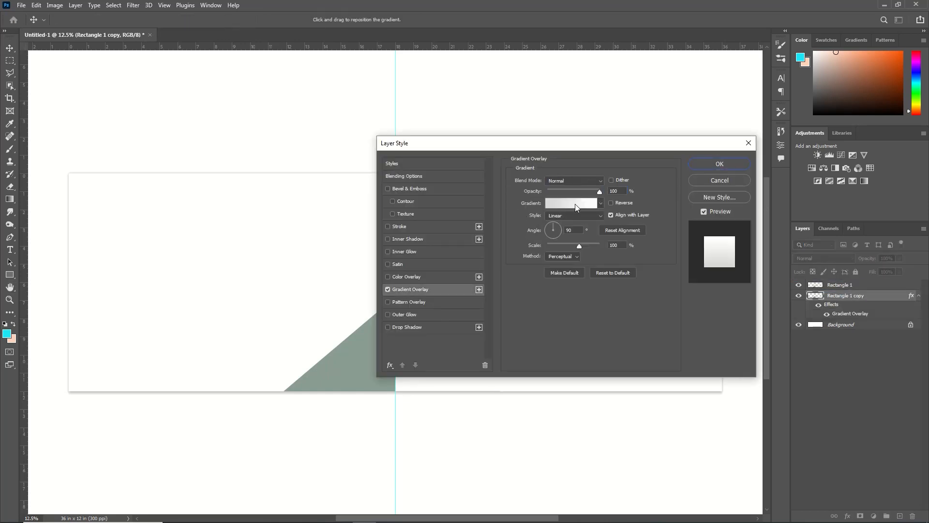
left_click(575, 204)
double_click(608, 299)
left_click(349, 359)
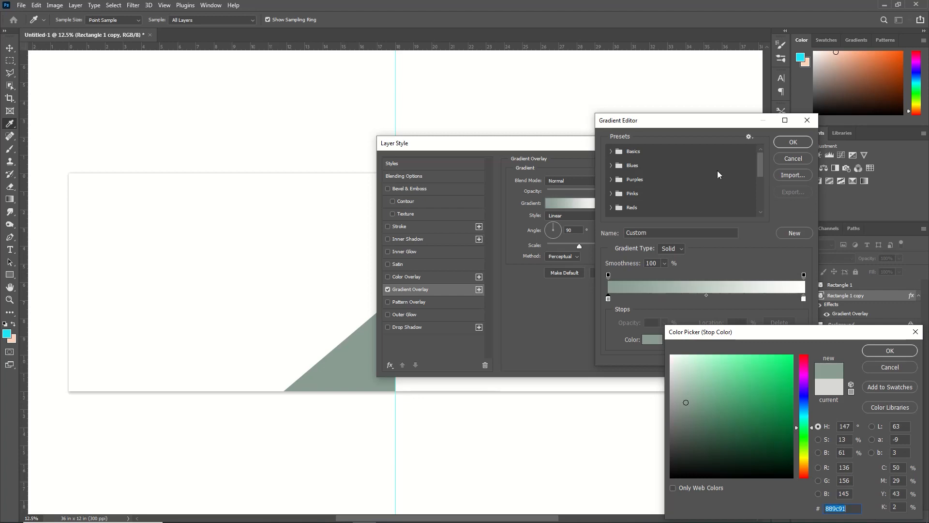
left_click(889, 351)
double_click(804, 298)
left_click(349, 358)
left_click_drag(685, 426, 685, 437)
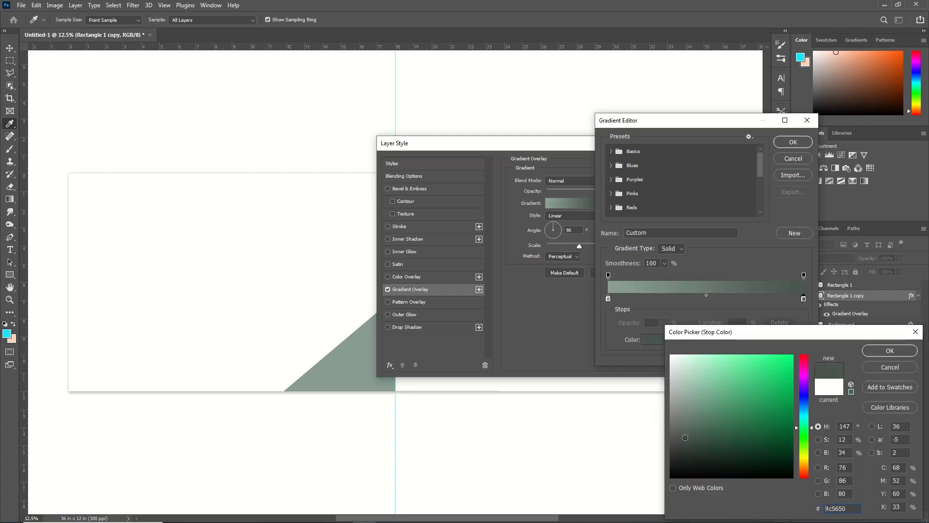
left_click(889, 350)
left_click(793, 142)
left_click(723, 160)
Step: Move and enlarge the Rectangle 1 copy so it forms a dark diagonal band above the lighter triangle
key("ctrl+t")
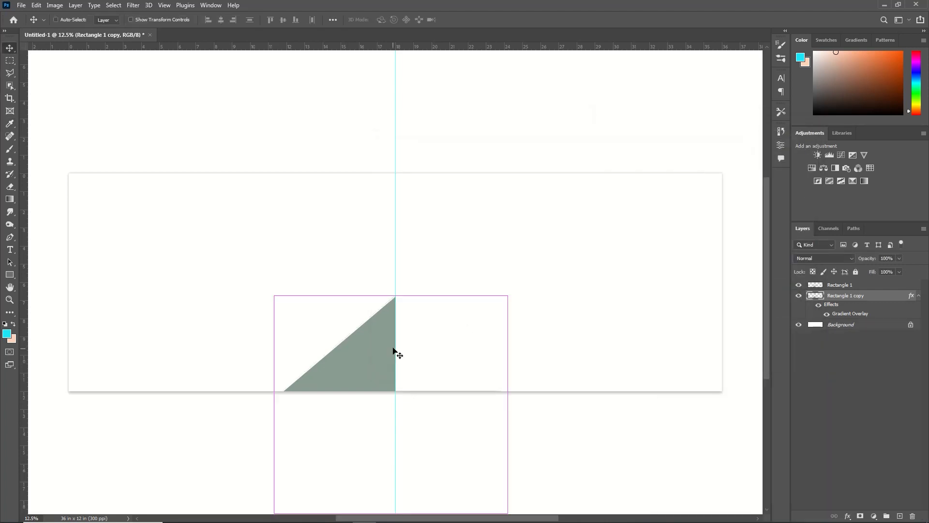
left_click_drag(358, 342, 351, 319)
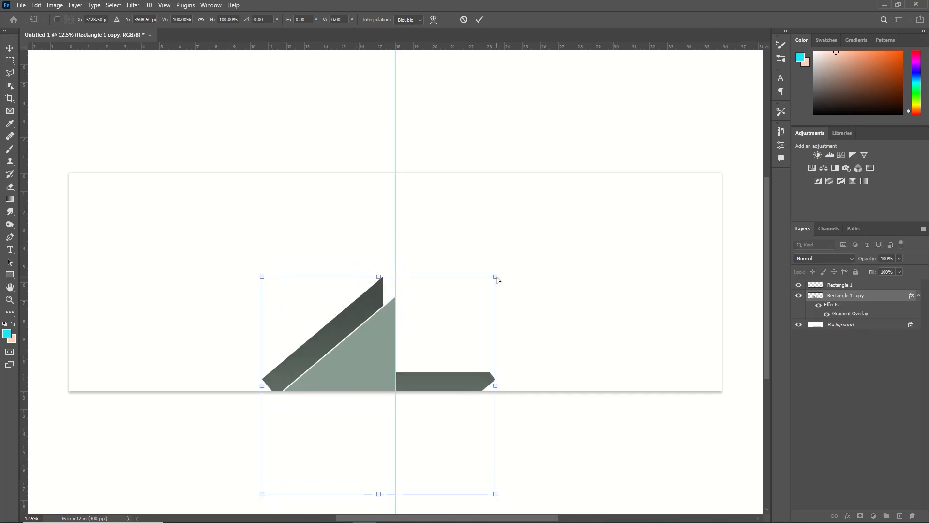
left_click_drag(497, 276, 528, 245)
left_click_drag(444, 286, 440, 310)
key("Return")
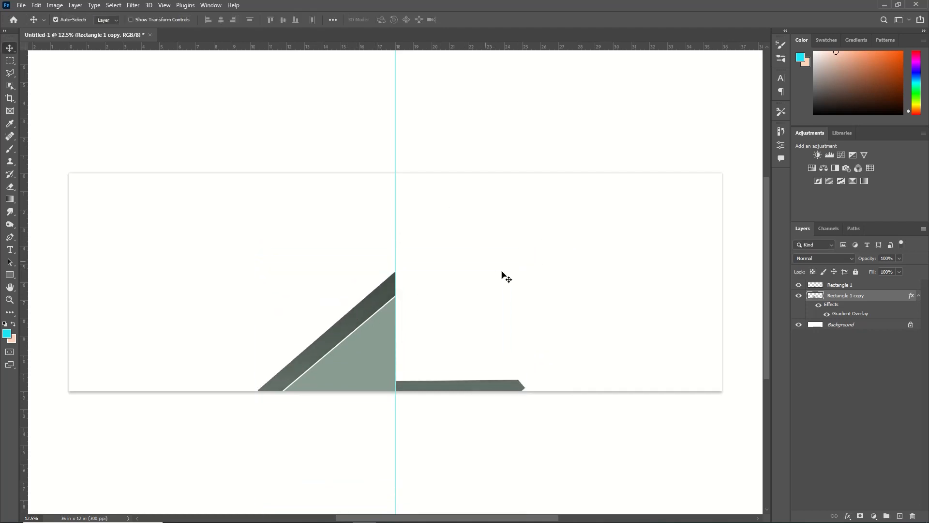
Step: Delete the part of the Rectangle 1 copy that extends right of the vertical guide
key("m")
left_click_drag(396, 250, 555, 428)
key("Delete")
key("ctrl+d")
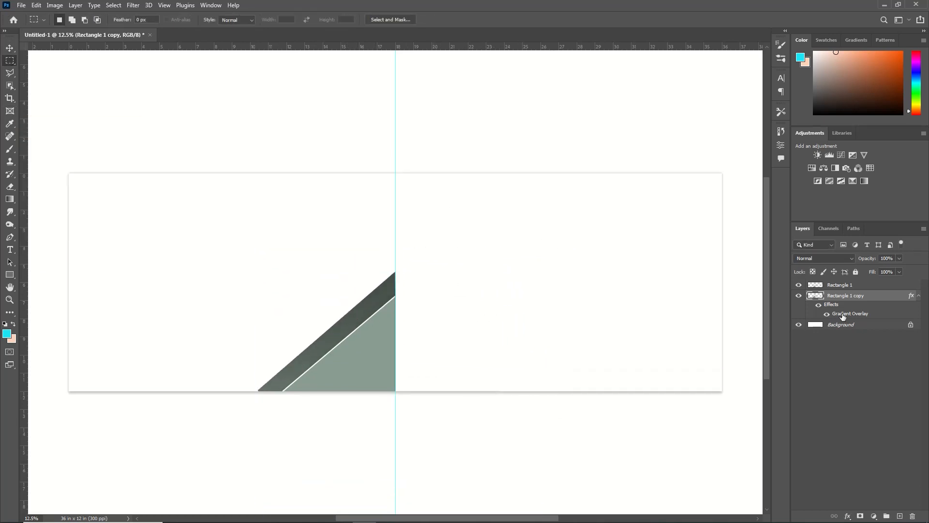
Step: Add a #889c91 colour stop just right of the middle of the Rectangle 1 copy's overlay gradient
double_click(843, 316)
left_click(576, 204)
left_click(696, 298)
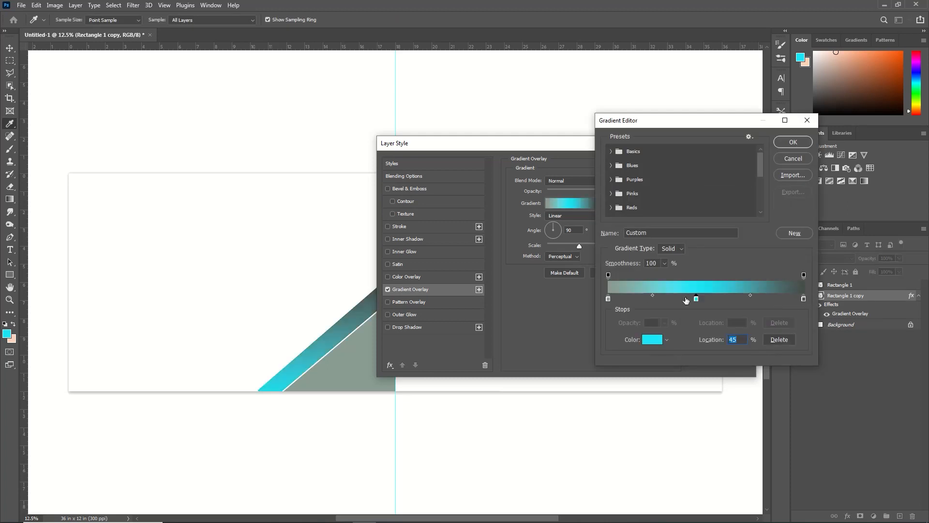
left_click_drag(697, 299, 722, 298)
left_click(654, 338)
left_click(352, 358)
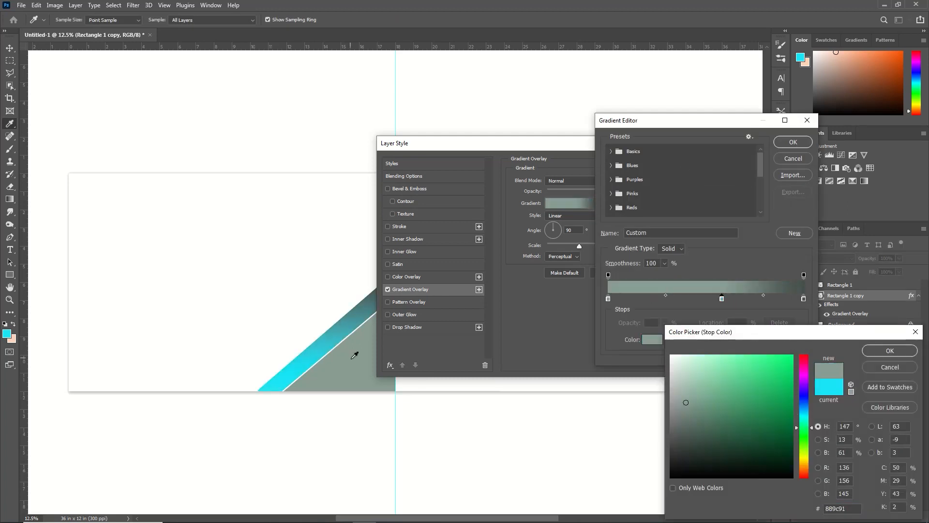
left_click(886, 351)
left_click(693, 299)
key("Return")
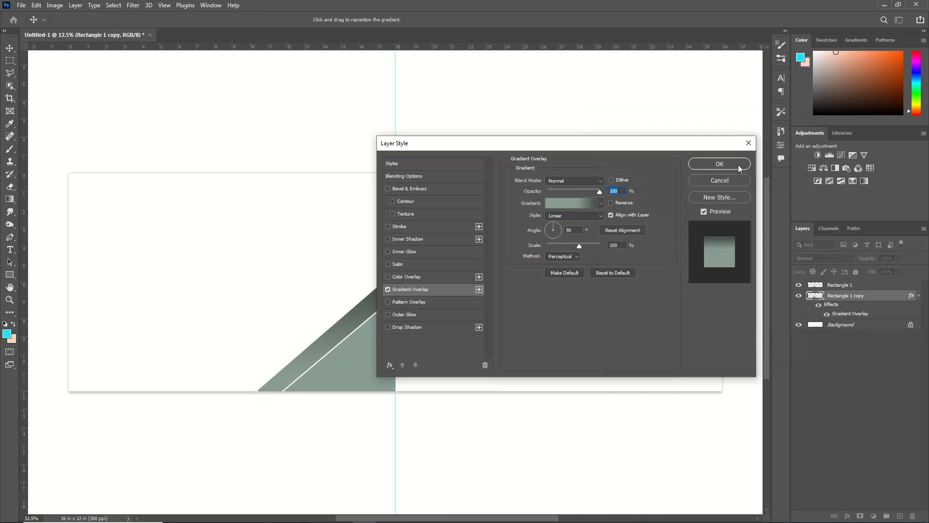
left_click(725, 163)
Step: Stretch the Rectangle 1 copy further left along the canvas base and delete its excess right of the guide
key("ctrl+t")
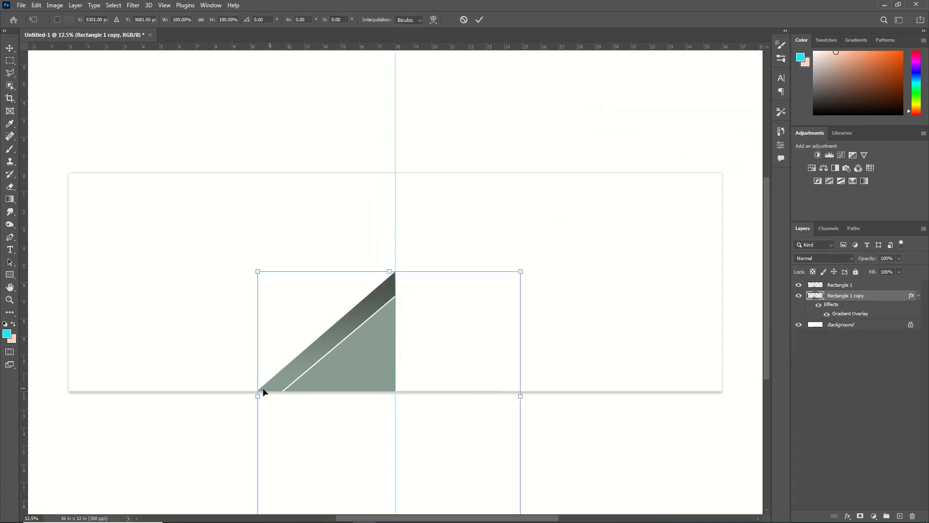
left_click_drag(258, 396, 240, 396)
left_click(479, 20)
left_click(9, 61)
left_click_drag(396, 237, 447, 429)
key("Delete")
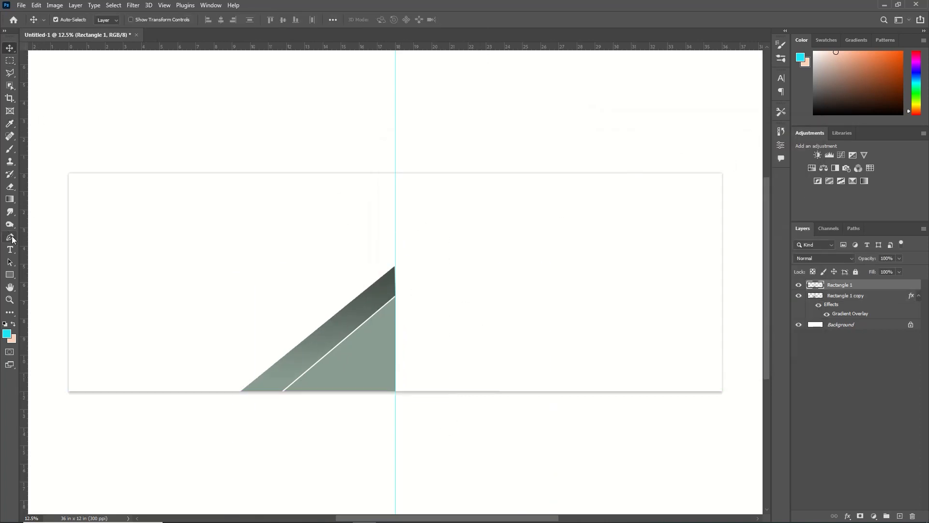
Step: Draw a #49524d polygon with the Pen tool covering the canvas's left end, its slanted edge running down to the diagonal band
left_click(13, 238)
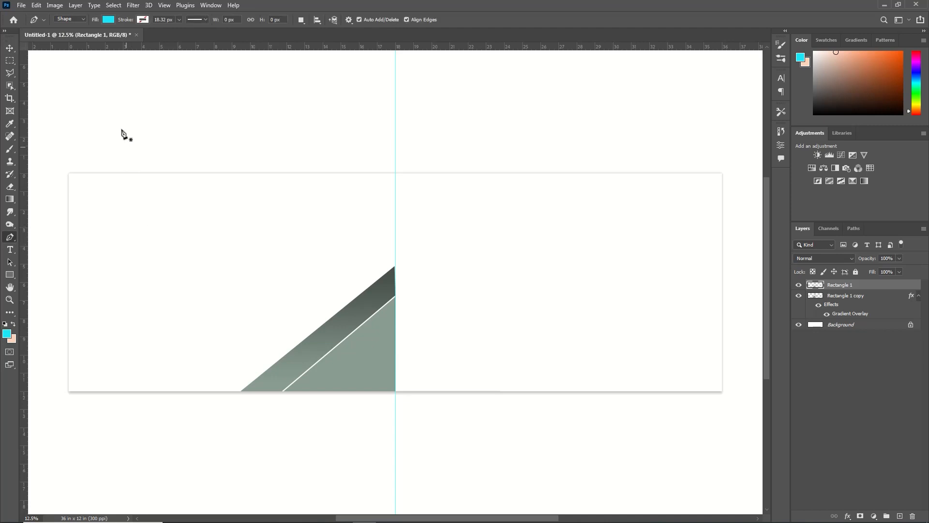
left_click(108, 19)
left_click(47, 71)
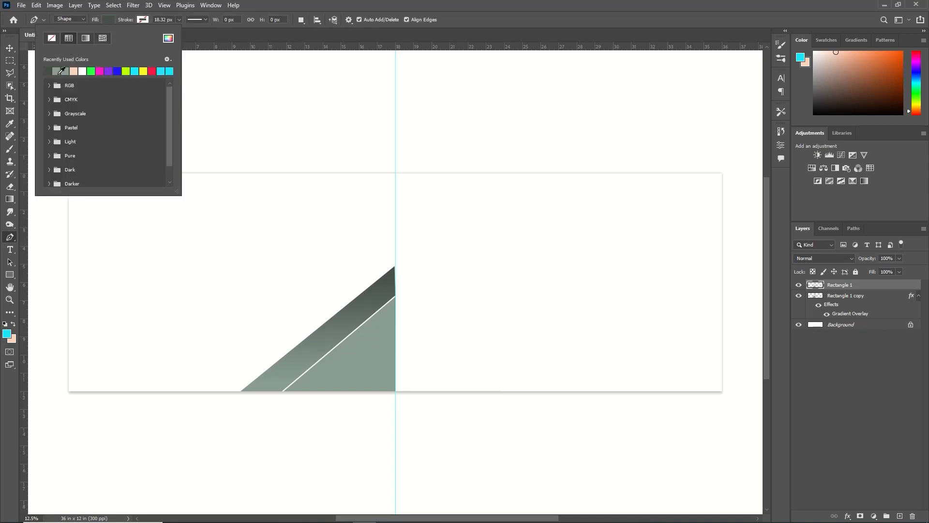
left_click(168, 38)
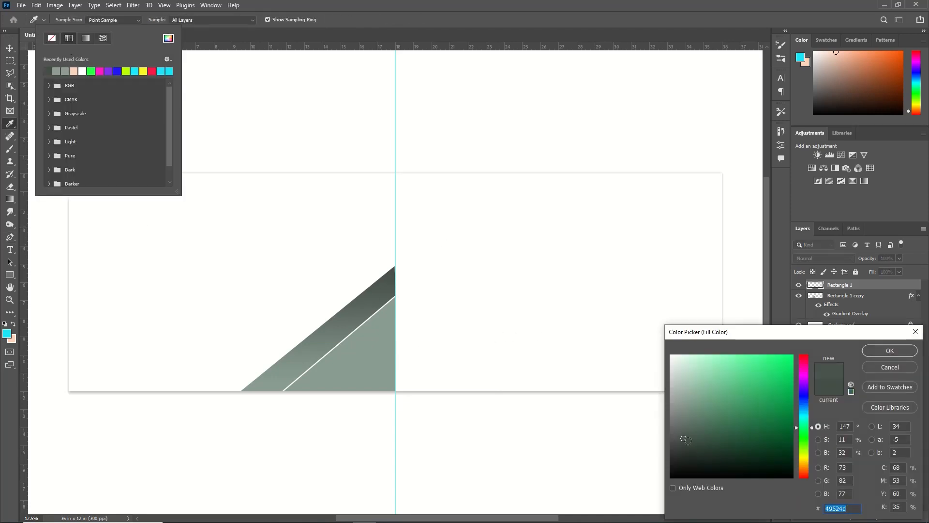
left_click(889, 350)
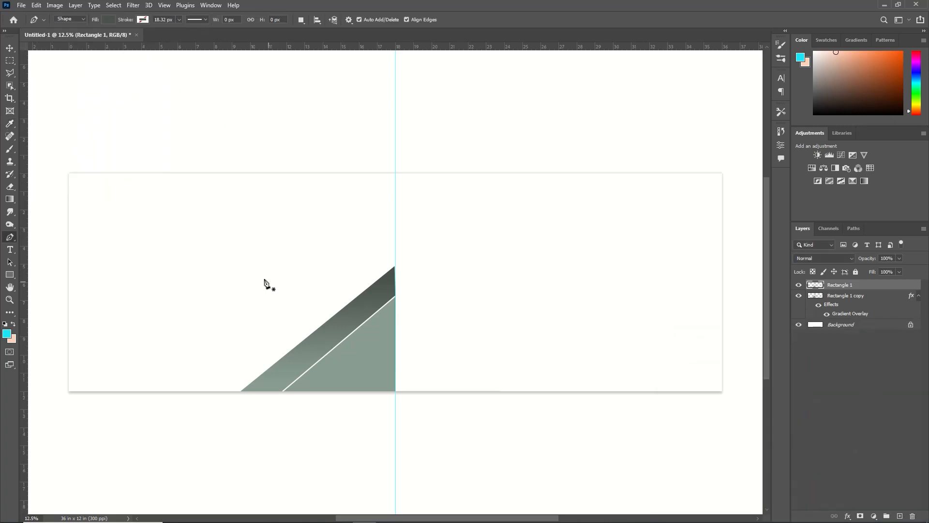
left_click(155, 173)
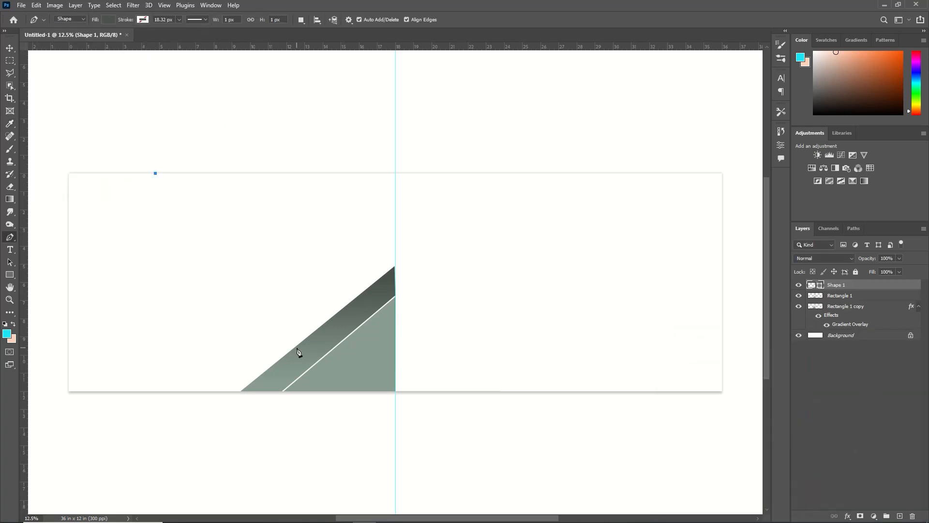
left_click(293, 361)
left_click(231, 412)
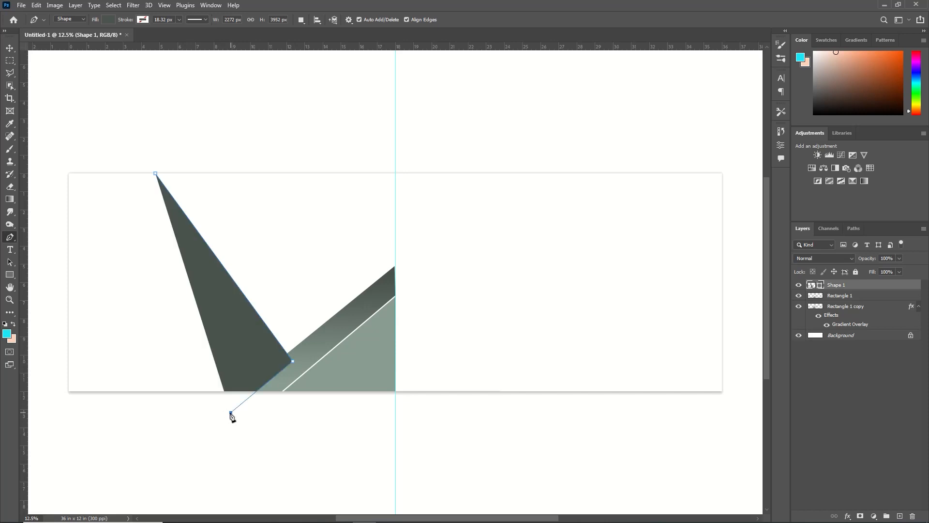
left_click(49, 405)
left_click(50, 163)
left_click(150, 163)
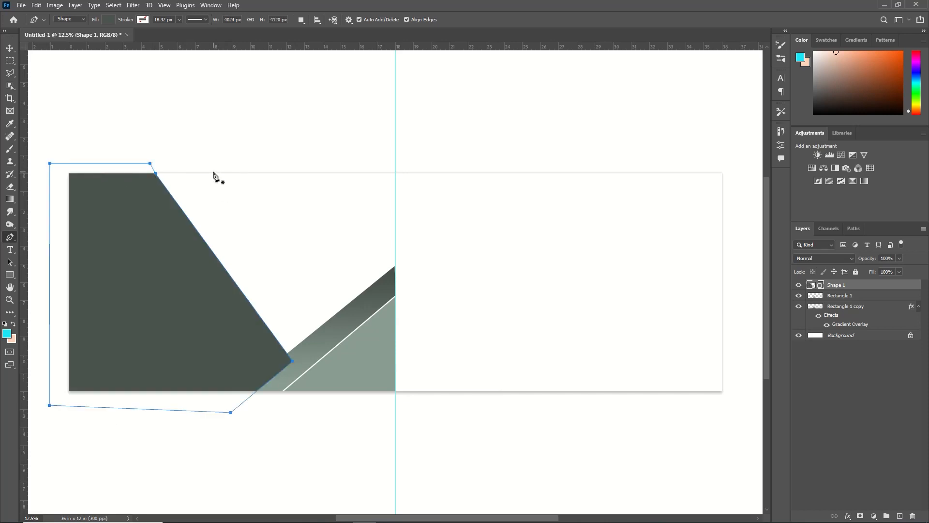
Step: Move the Shape 1 layer beneath Rectangle 1 copy and deselect it
key("v")
left_click_drag(825, 286, 848, 328)
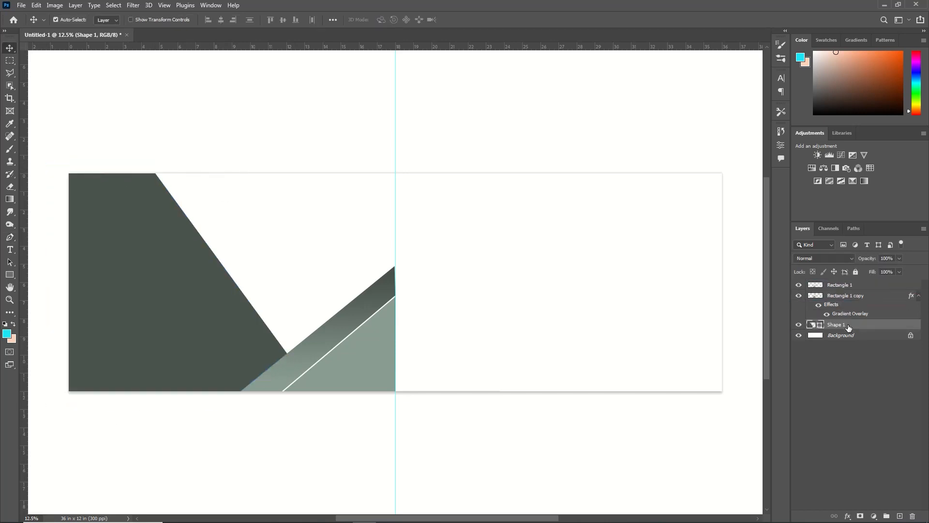
left_click(538, 309)
Step: Draw a second Pen polygon filling the area between the dark shape's slanted edge, the diagonal band and the guide
left_click(10, 242)
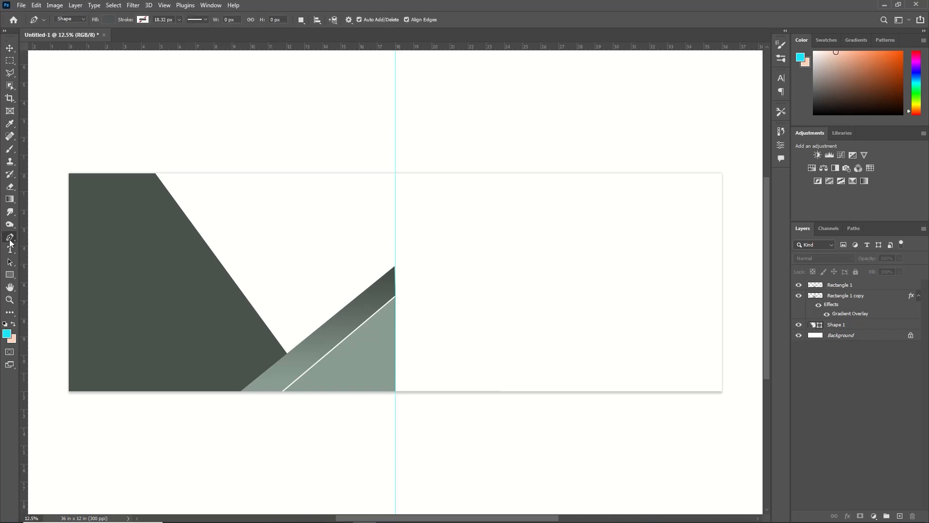
left_click(133, 159)
left_click(280, 375)
left_click(395, 293)
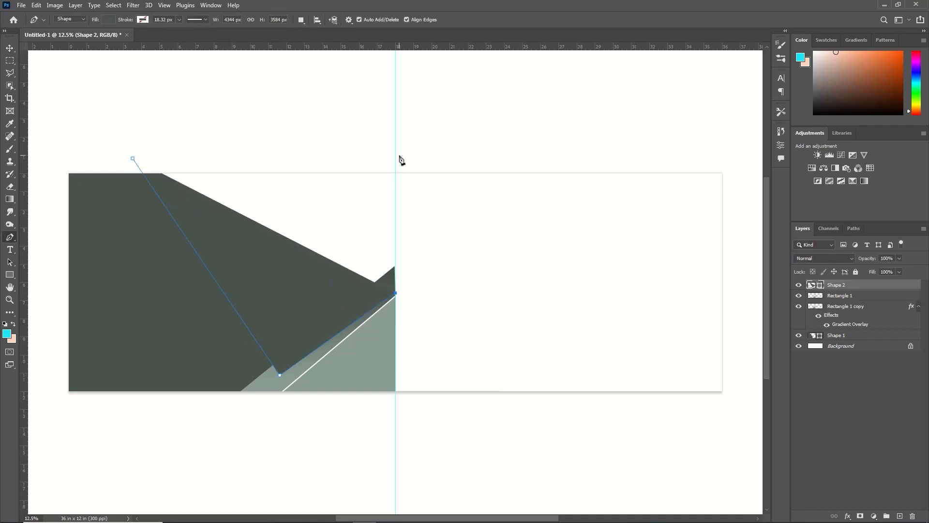
left_click(395, 142)
left_click(133, 158)
Step: Set the second polygon's fill to #8a9890 and place its layer between Rectangle 1 copy and Shape 1
left_click(109, 20)
left_click(48, 71)
left_click(168, 38)
left_click_drag(679, 389, 681, 405)
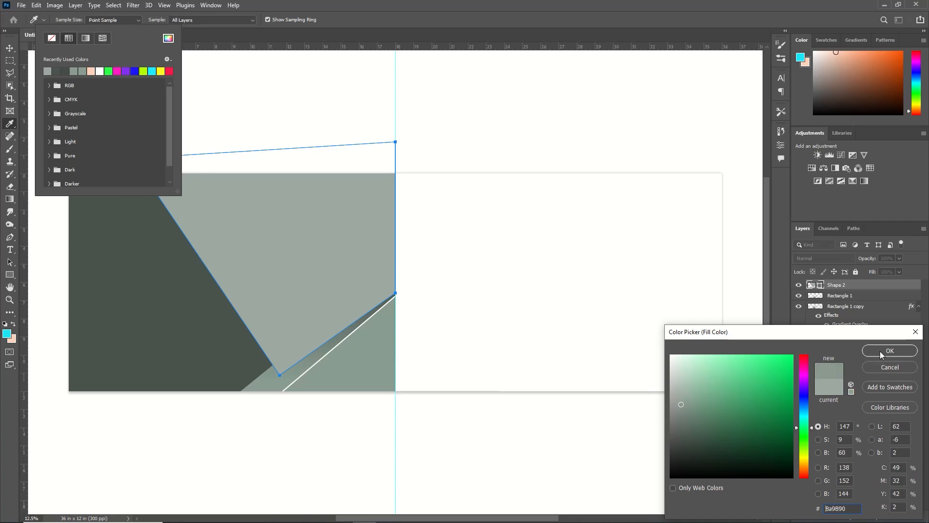
left_click(881, 356)
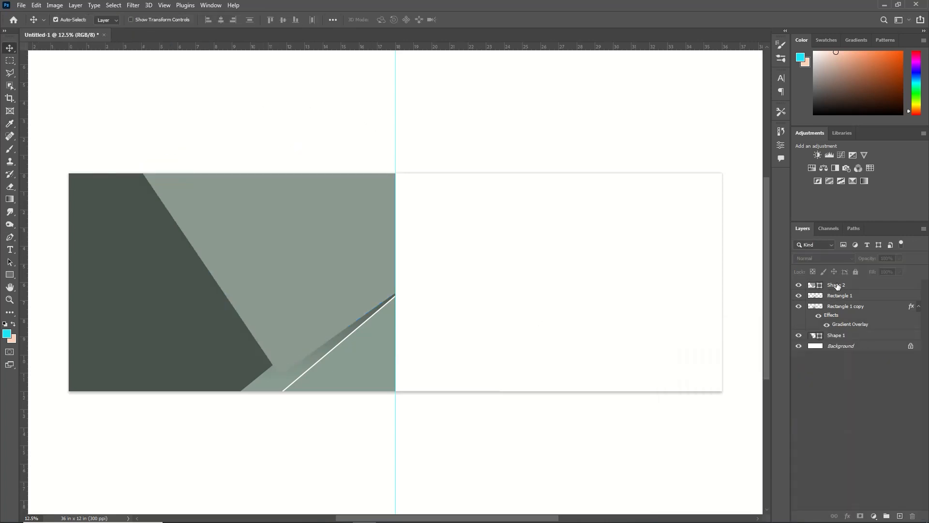
left_click_drag(837, 286, 839, 336)
Step: Apply the same green linear Gradient Overlay at 90° to the Rectangle 1 triangle layer
double_click(871, 284)
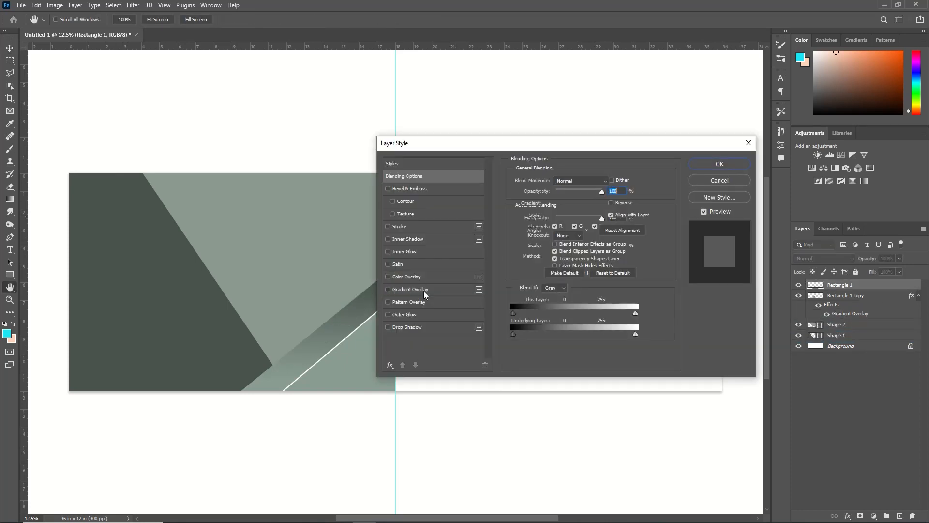
left_click(411, 289)
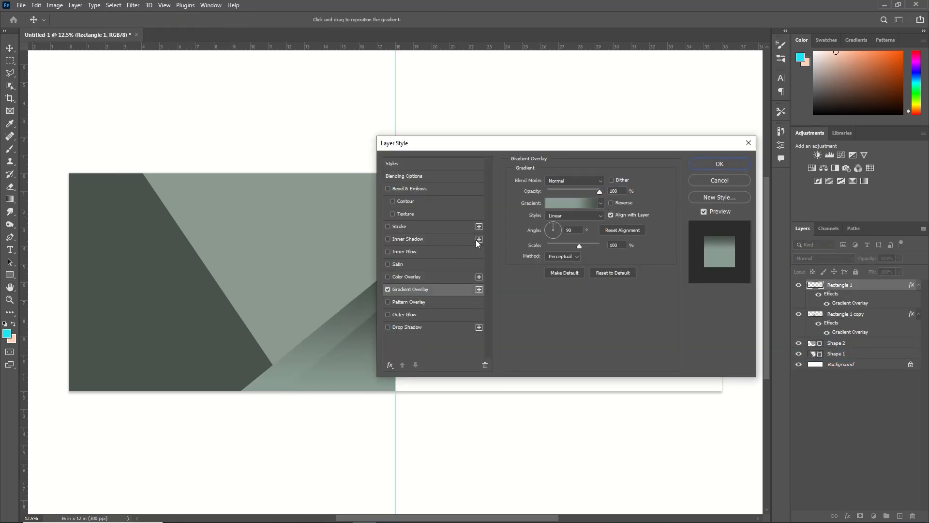
left_click(723, 163)
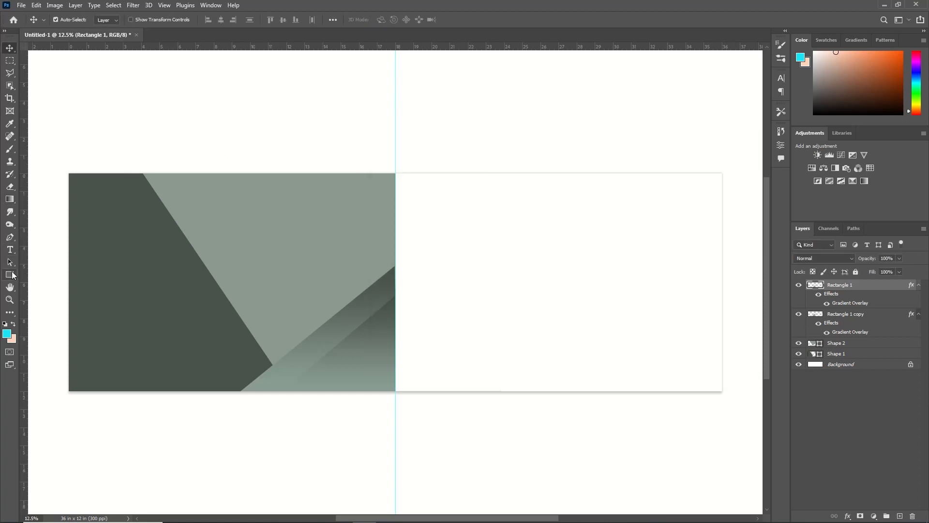
Step: Draw a #49524d square about 5.35 in wide on the light green area left of the guide
left_click(12, 275)
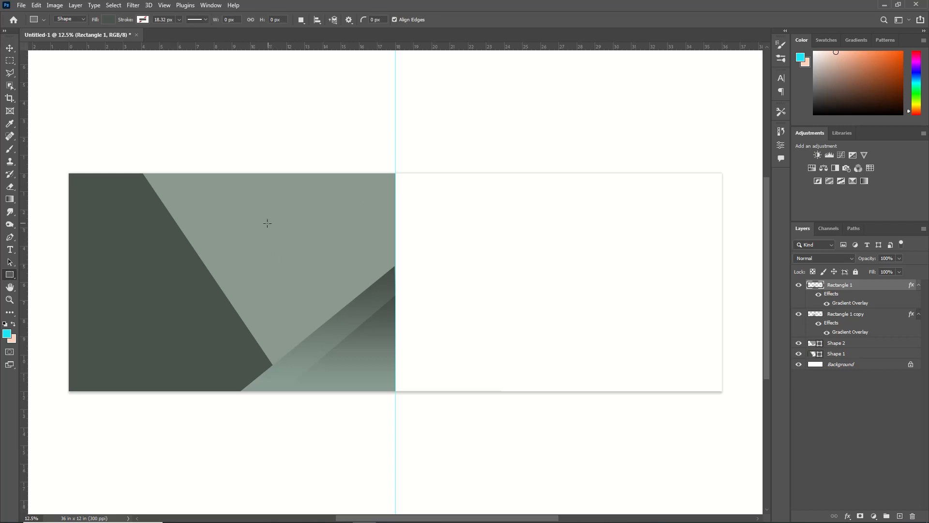
left_click(107, 20)
left_click(168, 37)
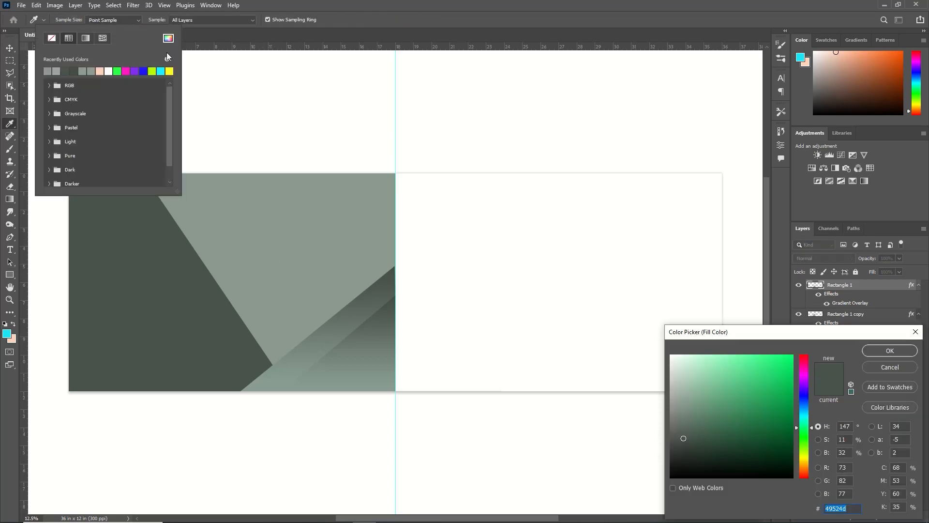
key("Return")
left_click_drag(245, 220, 342, 317)
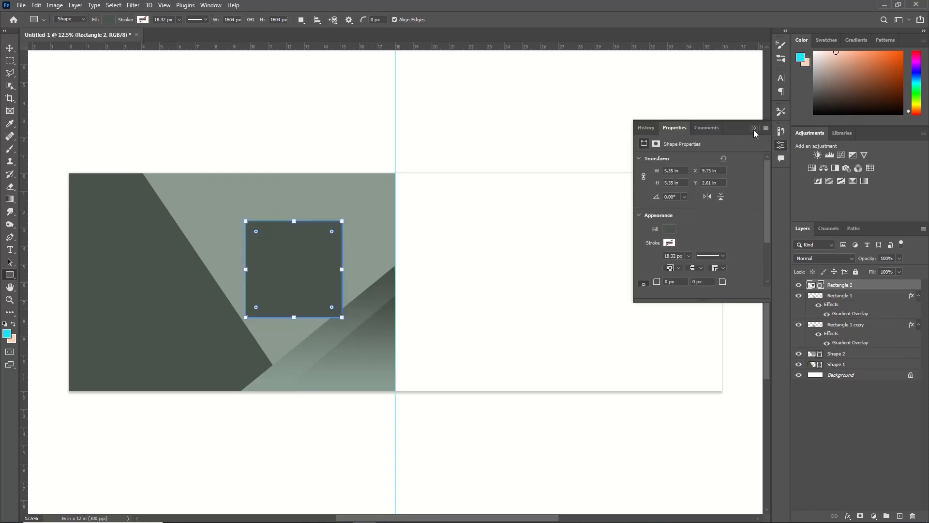
Step: Rotate the dark square about 50° and shift it left and down toward the notch between the dark shape and the diagonal band
key("ctrl+t")
left_click_drag(361, 200, 373, 240)
key("shift+Left")
key("shift+Left")
key("shift+Left")
key("shift+Left")
key("shift+Left")
key("shift+Left")
key("shift+Left")
key("shift+Left")
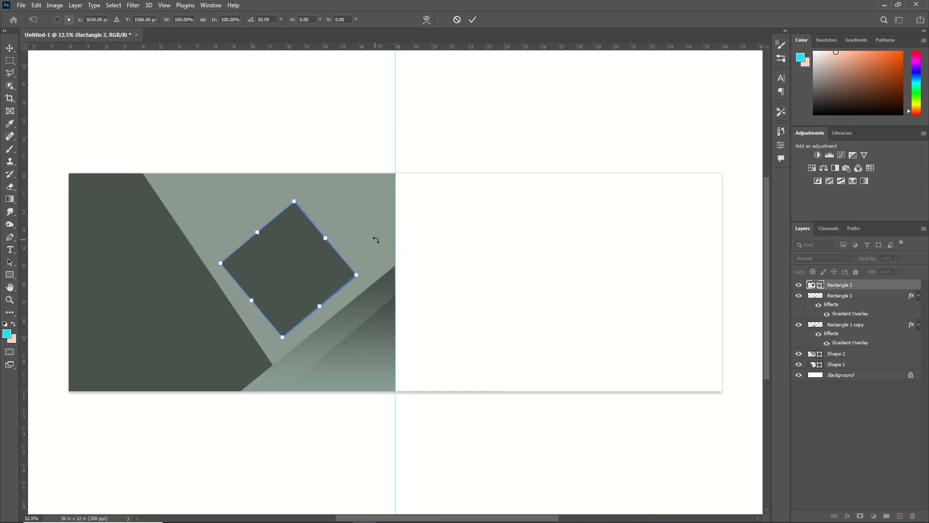
key("Left")
key("Left")
key("Left")
key("Down")
key("Down")
key("Down")
key("Down")
key("Down")
key("Down")
key("Down")
key("Down")
key("Left")
key("Left")
key("Left")
key("Left")
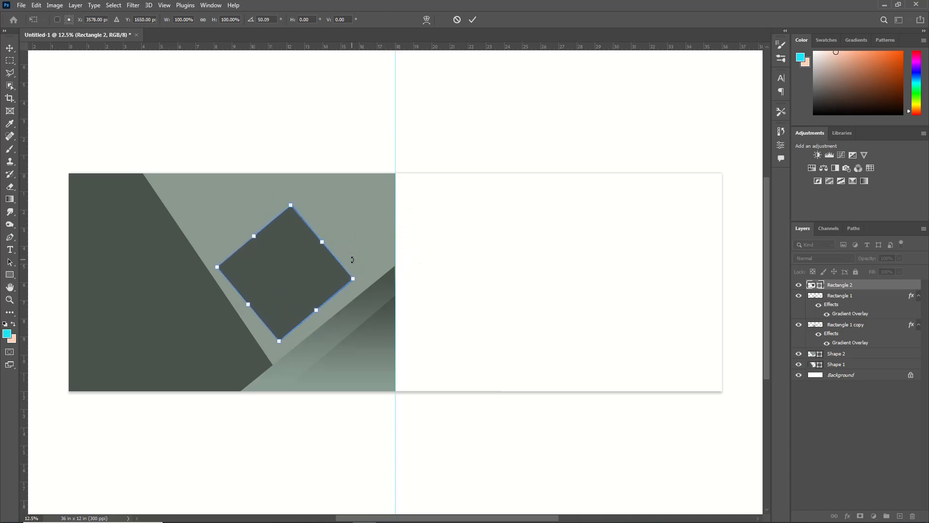
key("Left")
key("Left")
key("Down")
key("Left")
key("Down")
key("Down")
key("Down")
key("Down")
key("Down")
key("Down")
key("Down")
key("Down")
key("Down")
key("Down")
key("Down")
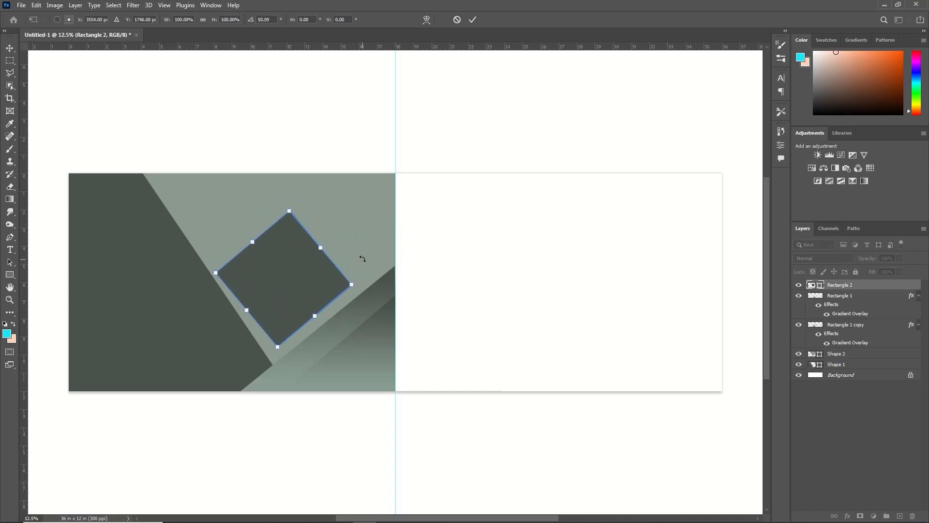
Step: Reduce the square's rotation to about 45°, align the diamond to a temporary vertical guide through its lowest corner, and remove that guide
left_click_drag(25, 217, 274, 307)
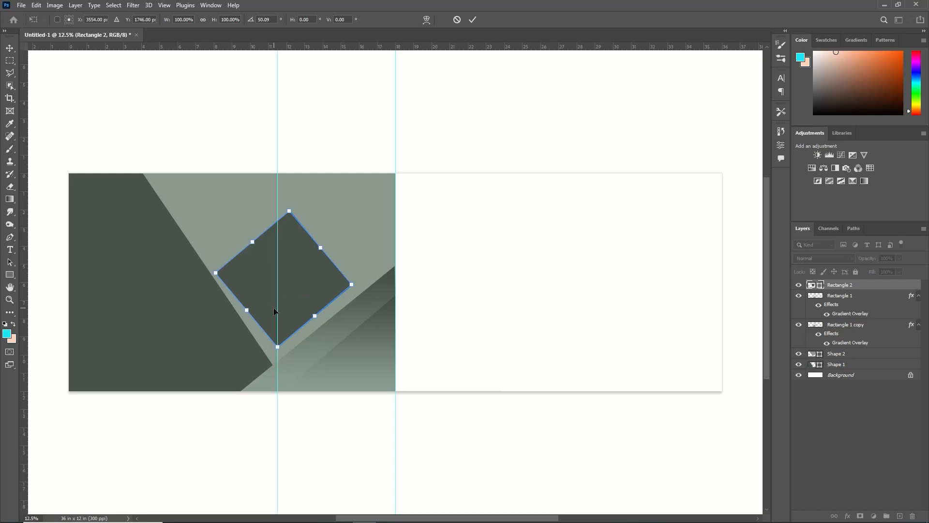
left_click_drag(307, 194, 373, 270)
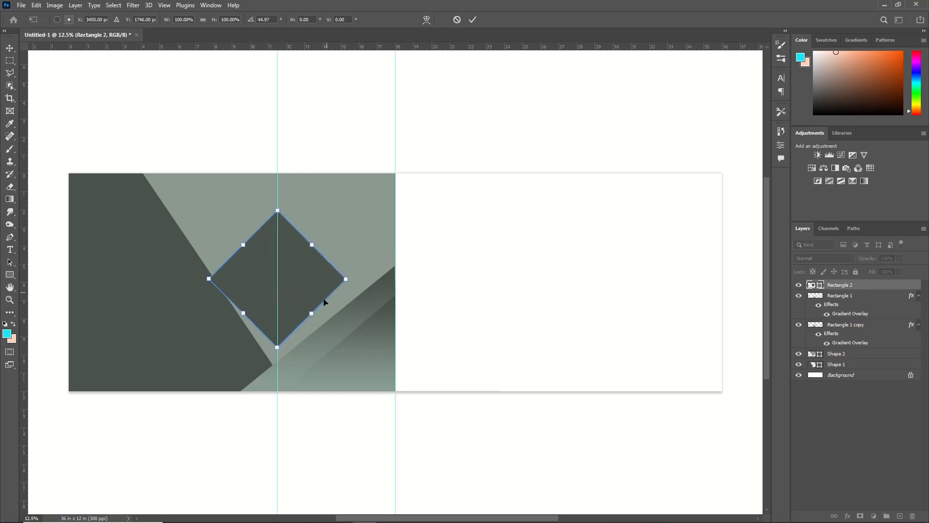
key("Return")
left_click_drag(278, 411, 23, 411)
Step: Rotate the Rectangle 1 copy triangle counter-clockwise and reposition it so its slanted edge runs parallel to the diamond's lower side
left_click(376, 316)
key("ctrl+t")
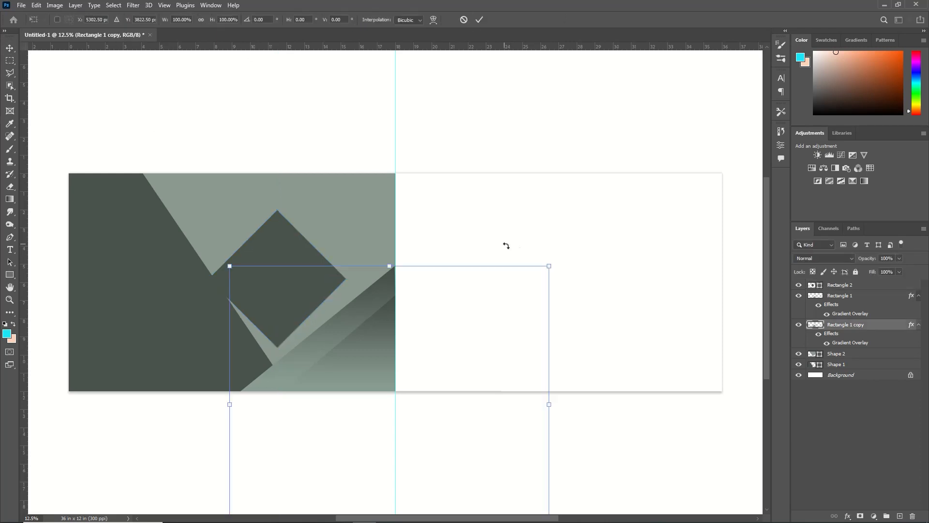
left_click_drag(507, 245, 488, 234)
left_click_drag(462, 298, 505, 274)
key("Return")
Step: Rotate the Rectangle 1 triangle about -6° and stretch it to about 110% width and 106% height, parallel to the copy's edge
left_click(386, 336)
key("ctrl+t")
left_click_drag(436, 355, 442, 355)
left_click_drag(502, 282, 527, 266)
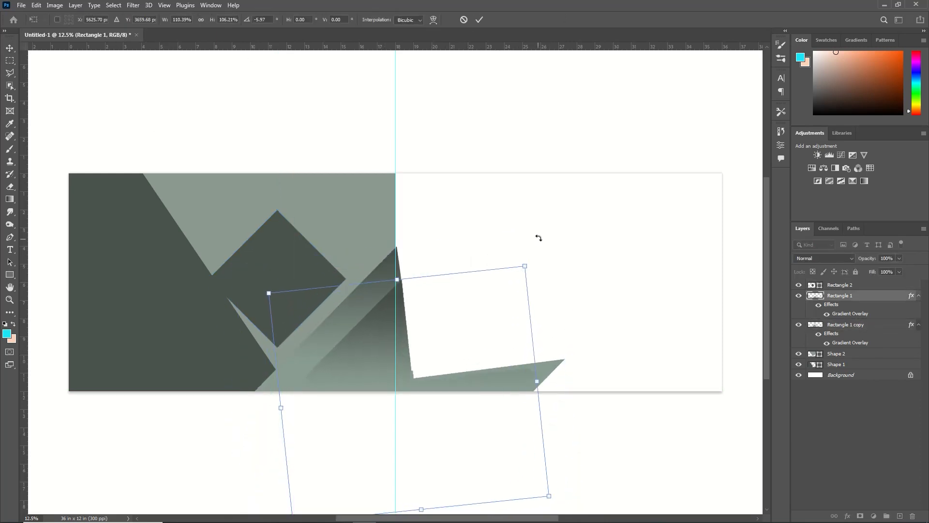
key("Return")
Step: Rotate Shape 1 counter-clockwise, enlarge it and reposition it so its slanted edge follows the diamond's lower left side
left_click(176, 259)
key("ctrl+t")
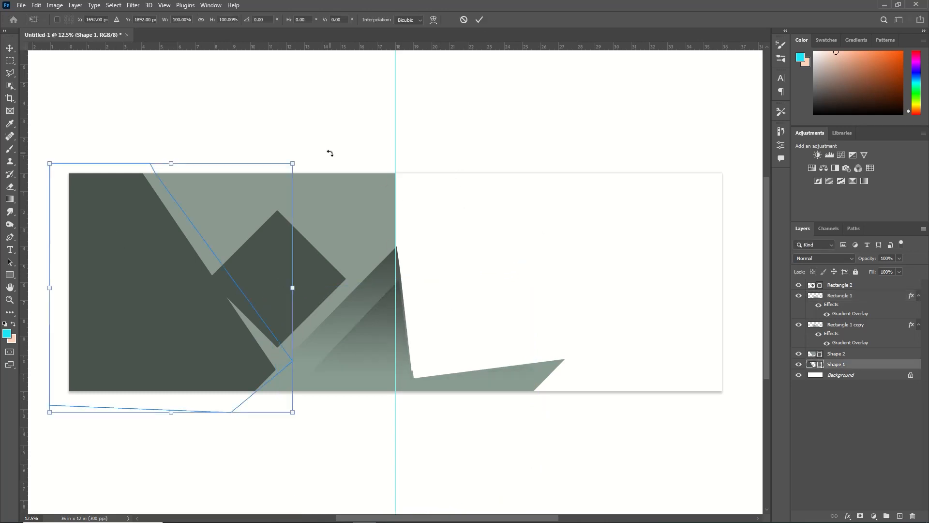
left_click_drag(330, 152, 314, 135)
left_click_drag(198, 282, 173, 269)
left_click_drag(280, 383, 363, 453)
mouse_move(242, 409)
left_mouse_down()
mouse_move(209, 422)
mouse_move(254, 401)
left_mouse_up()
key("Return")
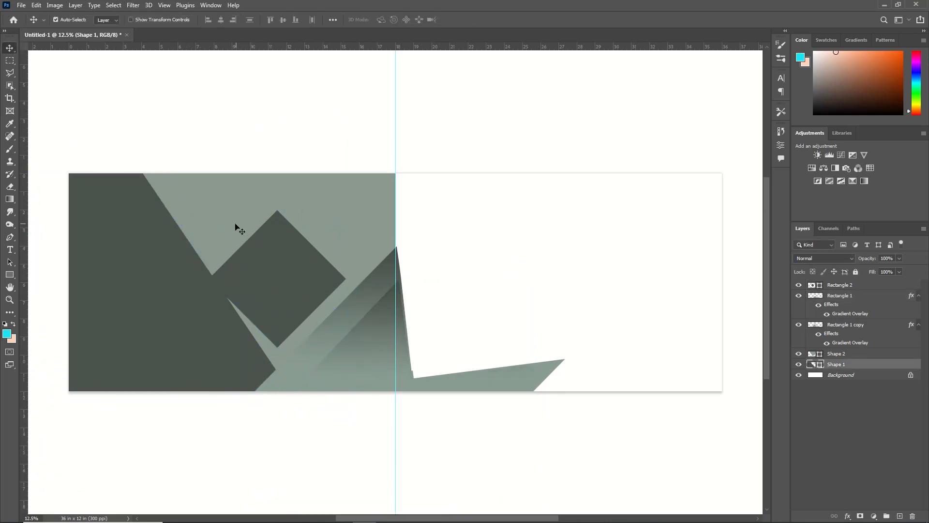
Step: Scale Shape 2 to about 117% and rotate it about -11° so its slanted edge runs parallel to the diamond
left_click(236, 225)
key("ctrl+t")
left_click_drag(395, 142, 447, 107)
left_click_drag(377, 145, 349, 163)
left_click_drag(413, 92, 403, 83)
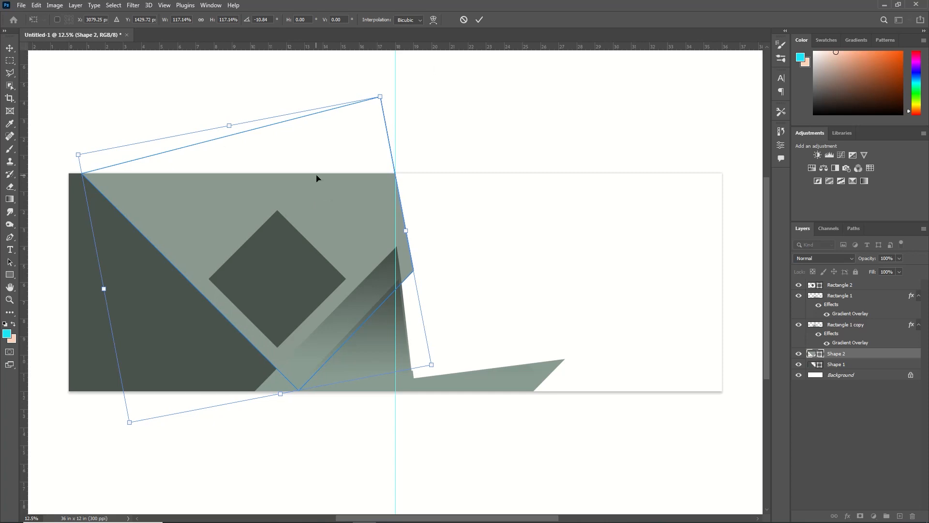
left_click(479, 19)
Step: Rasterize Shape 2 and delete the parts of Shape 2, Rectangle 1 copy and Rectangle 1 that extend right of the guide
key("m")
left_click_drag(395, 173, 596, 393)
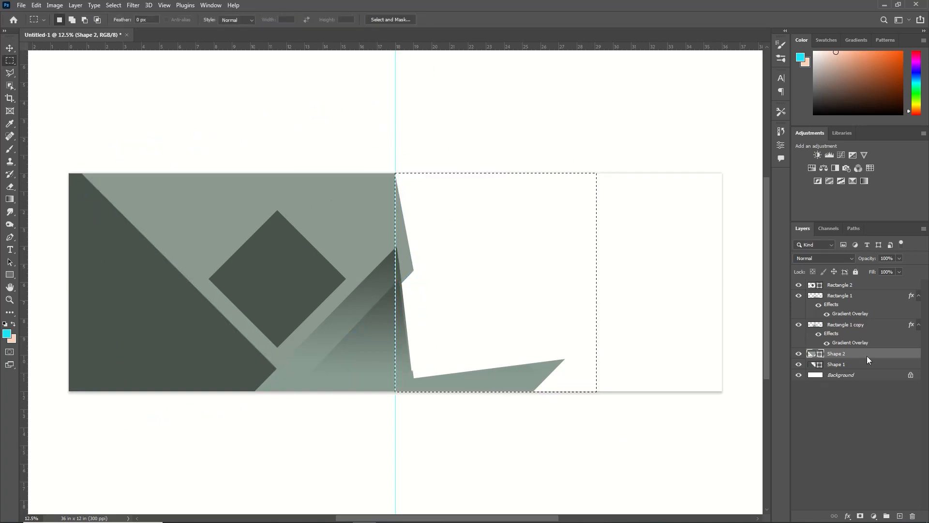
right_click(867, 356)
key("Delete")
left_click(838, 326)
key("Delete")
left_click(840, 296)
key("Delete")
left_click(9, 48)
key("ctrl+d")
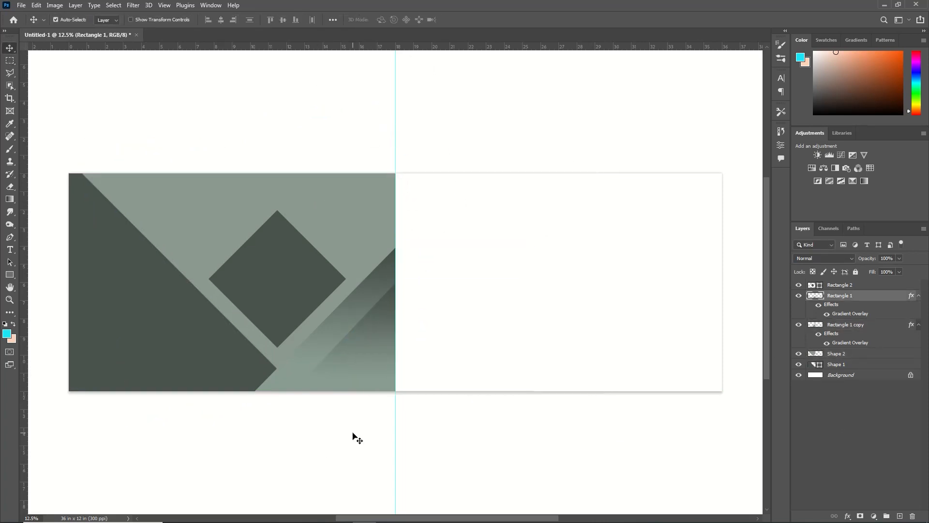
Step: Scale the dark diamond down to about 82% around its centre
left_click(290, 290)
key("ctrl+t")
left_click_drag(346, 211, 333, 234)
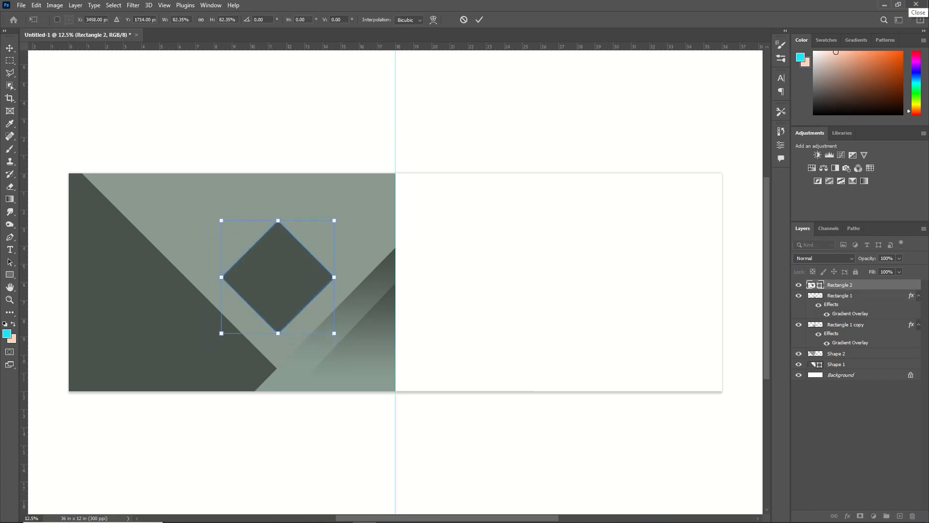
key("Return")
Step: Open the pexels couple photo whose file name ends in 2174662 from New folder in Downloads
left_click(21, 5)
left_click(30, 25)
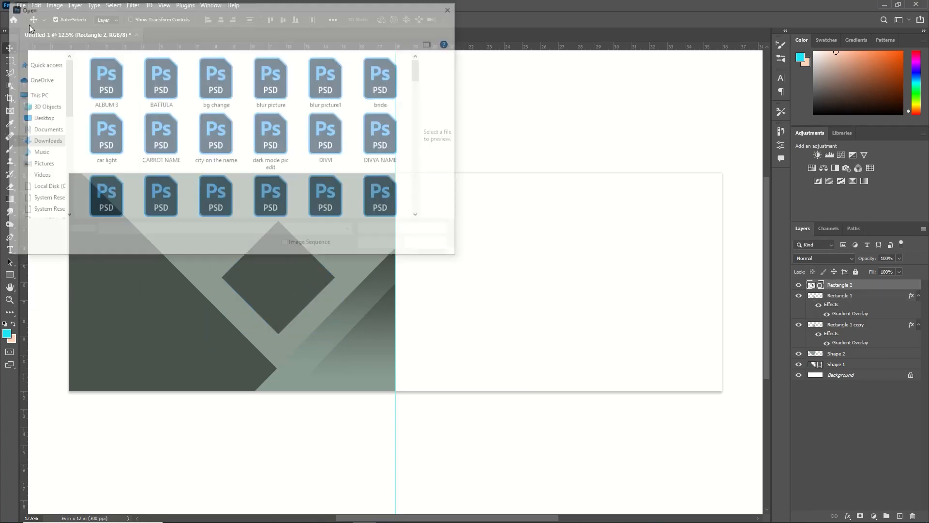
left_click(44, 141)
double_click(114, 119)
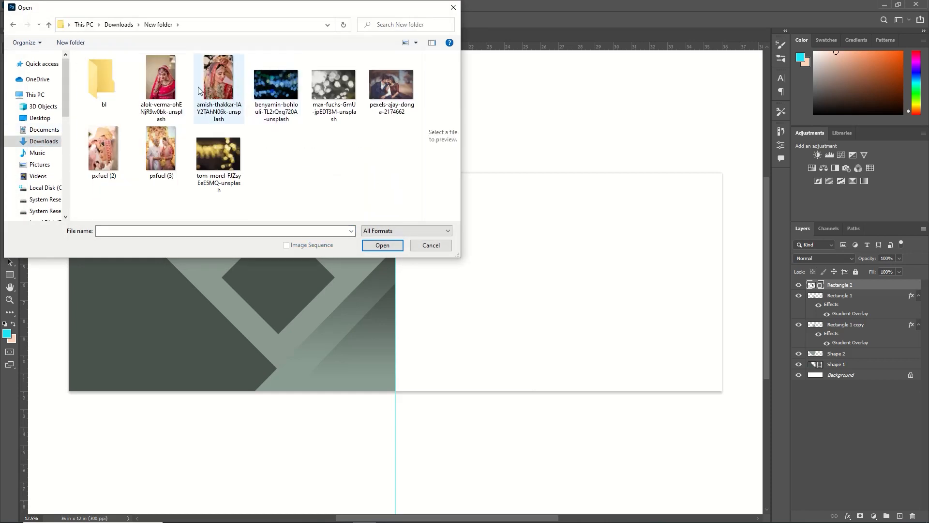
left_click(391, 84)
left_click(386, 249)
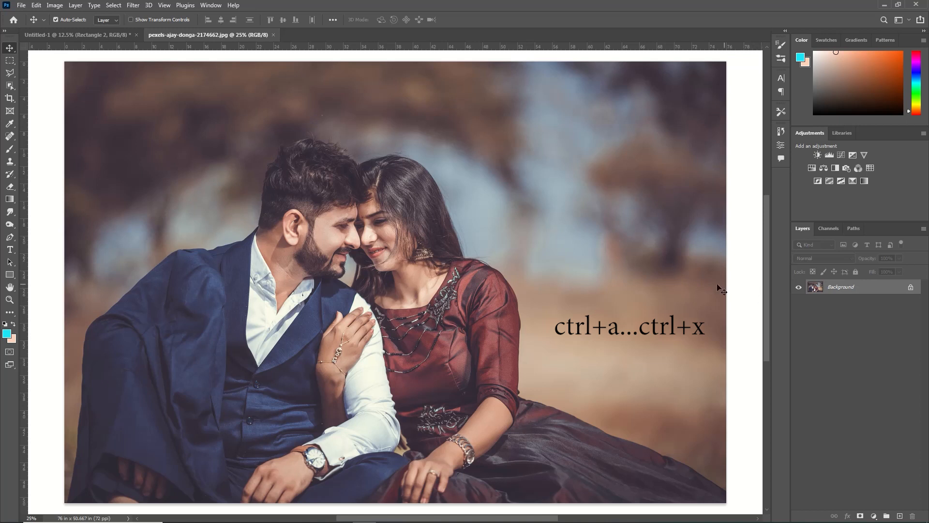
Step: Cut the whole couple photo, close its document without saving, and paste the photo into the layout
key("ctrl+a")
key("ctrl+x")
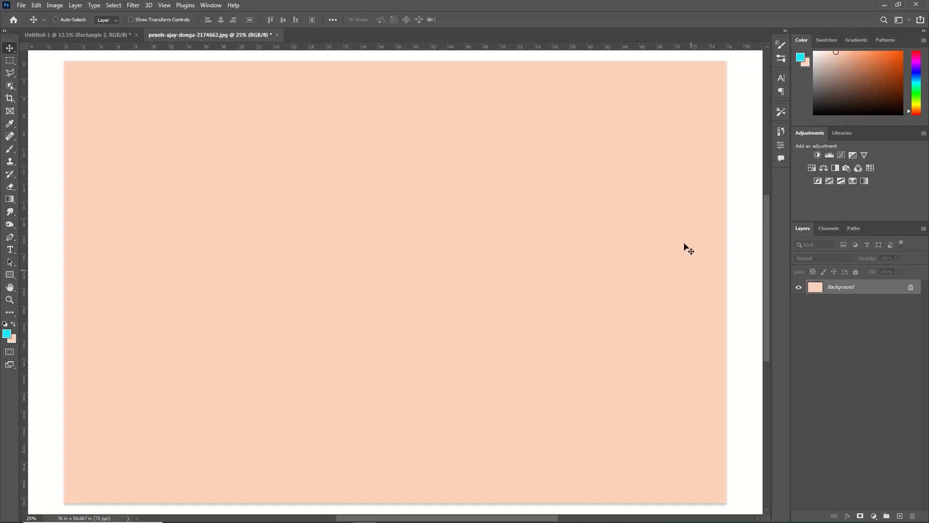
left_click(276, 36)
left_click(476, 198)
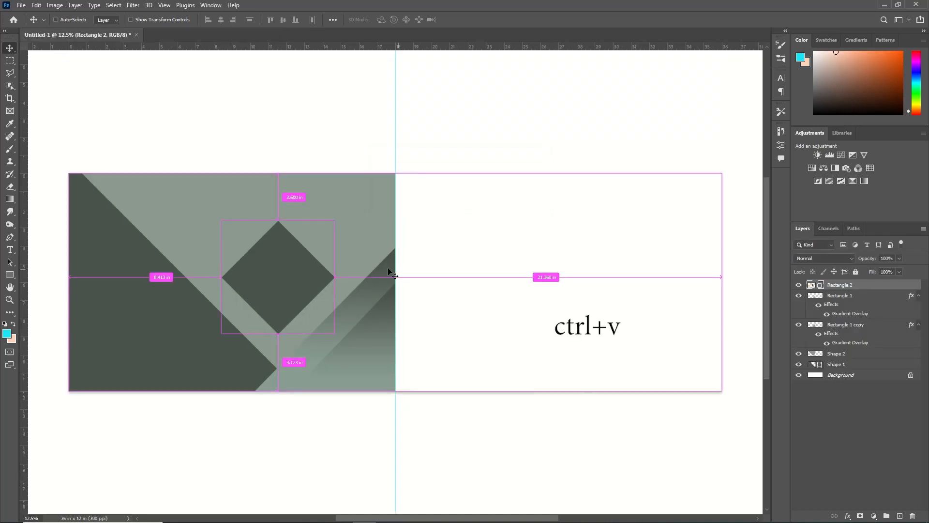
key("ctrl+v")
Step: Scale the photo to about 53% over the diamond and clip it to the Rectangle 2 layer with a clipping mask
key("ctrl+t")
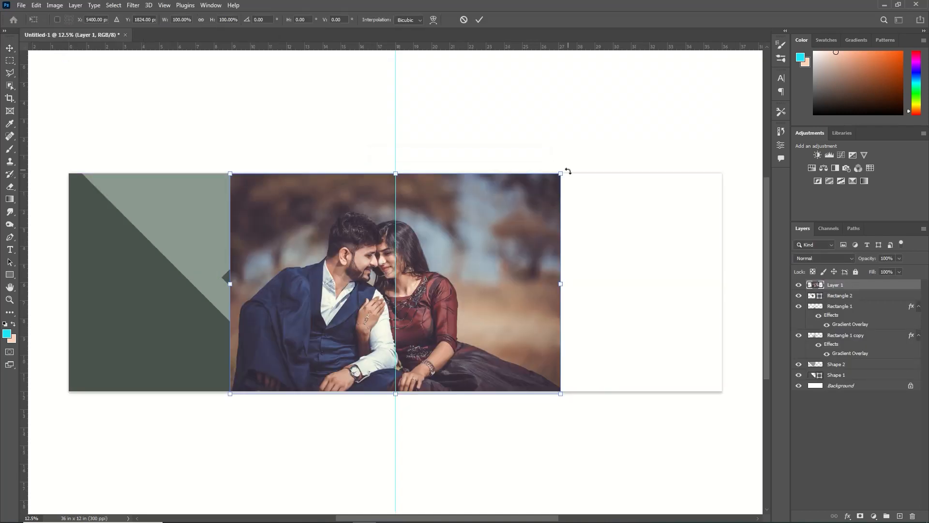
left_click_drag(562, 173, 347, 315)
left_click_drag(311, 339, 308, 241)
left_click_drag(346, 295, 404, 333)
left_click_drag(331, 297, 318, 300)
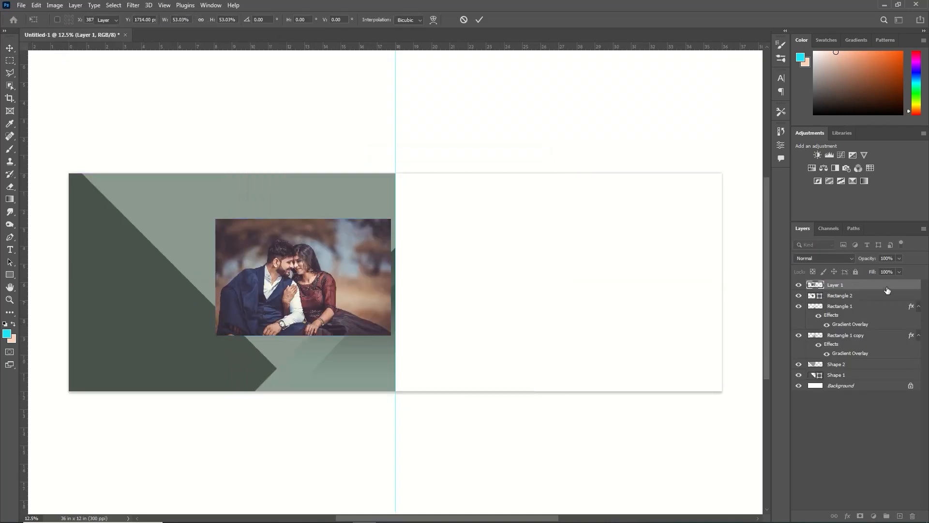
key("Return")
right_click(887, 285)
left_click(812, 299)
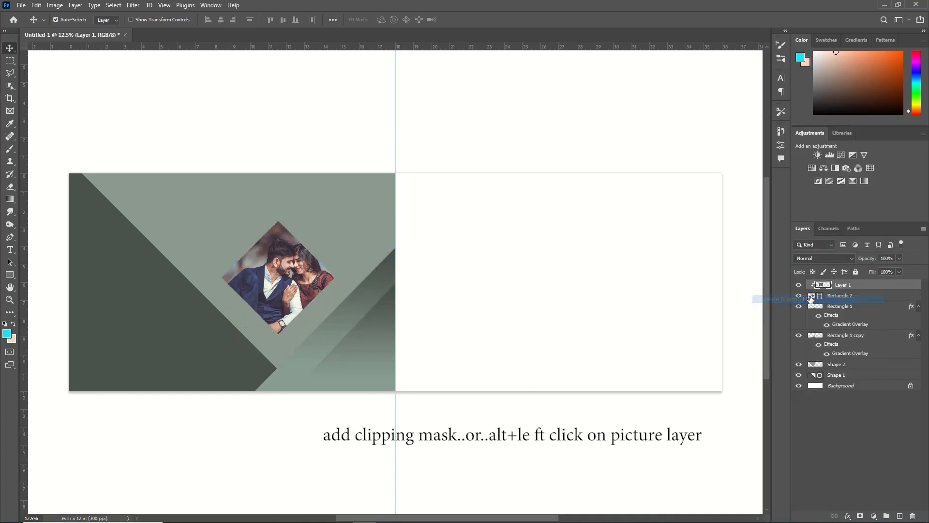
Step: Shift the clipped photo left and enlarge it to about 118% so the couple fills the diamond
key("shift+Left")
key("shift+Left")
key("shift+Left")
key("shift+Left")
key("shift+Left")
key("shift+Left")
key("shift+Left")
key("shift+Left")
key("shift+Left")
key("shift+Left")
key("shift+Left")
key("shift+Left")
key("shift+Left")
key("shift+Left")
key("shift+Left")
key("shift+Left")
key("shift+Left")
key("shift+Left")
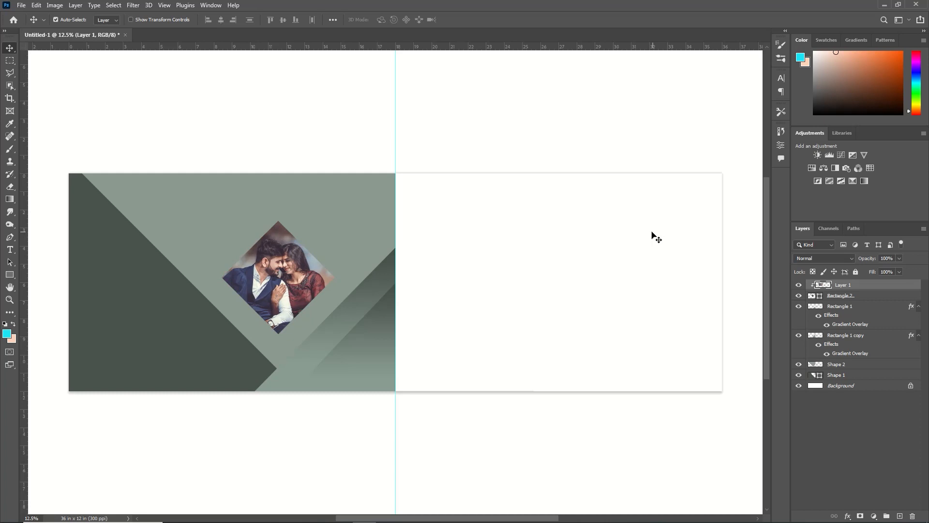
key("ctrl+t")
left_click_drag(379, 335, 418, 361)
left_click_drag(373, 317, 359, 309)
left_click_drag(403, 212, 393, 218)
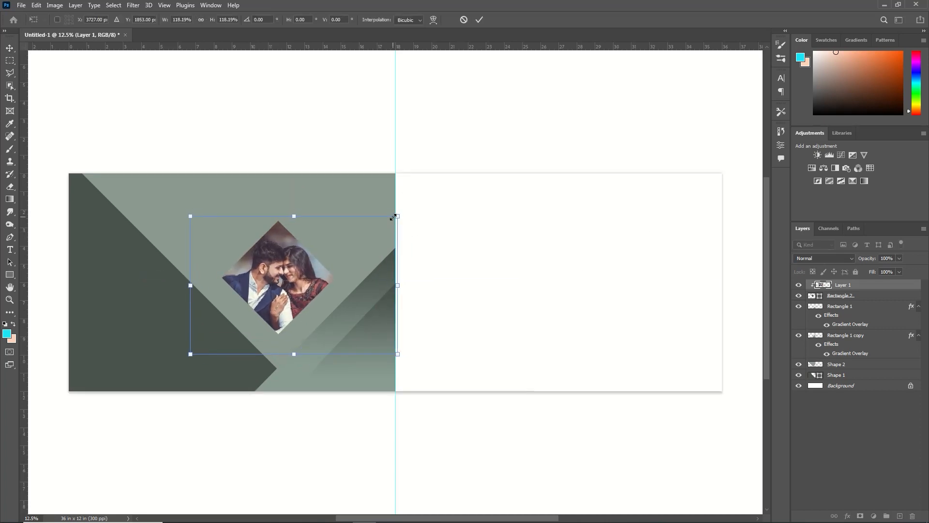
key("Return")
Step: Duplicate the Rectangle 2 diamond and set the lower diamond's fill to #5e6b64
left_click(833, 294)
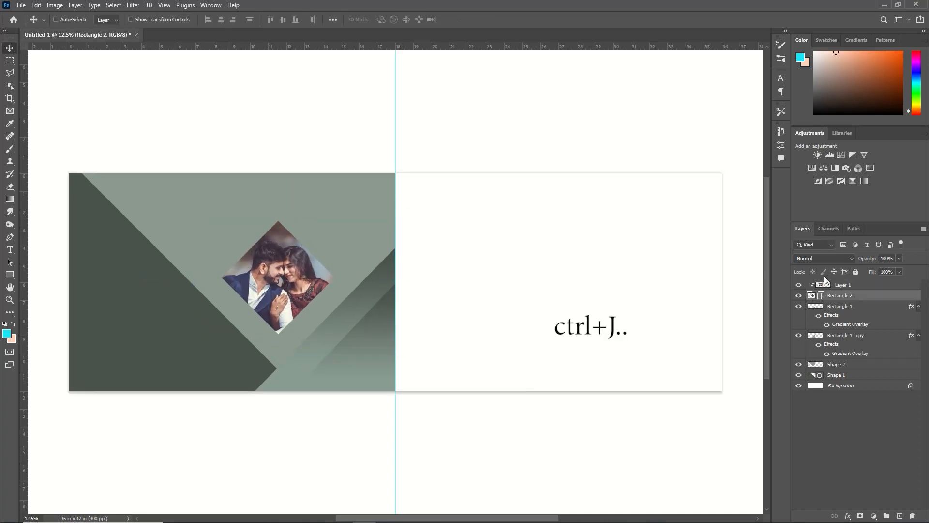
key("ctrl+j")
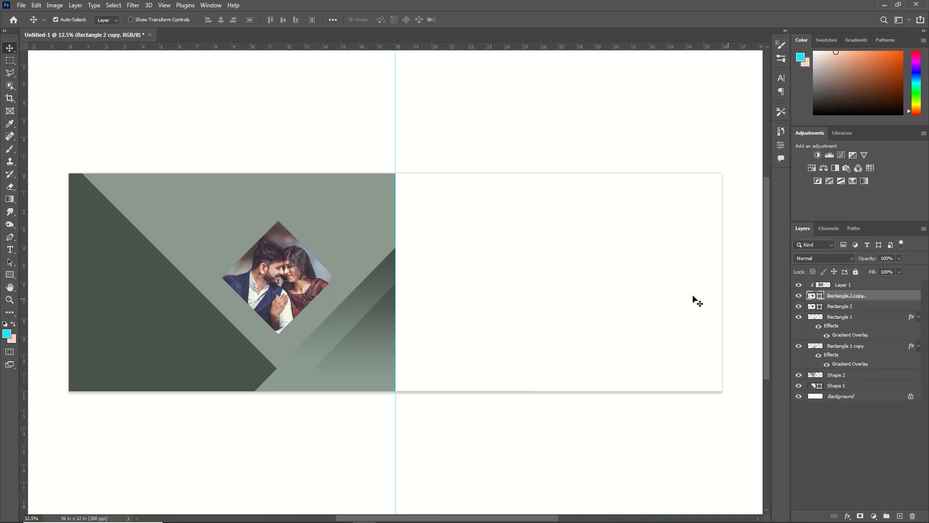
left_click(835, 307)
key("ctrl+t")
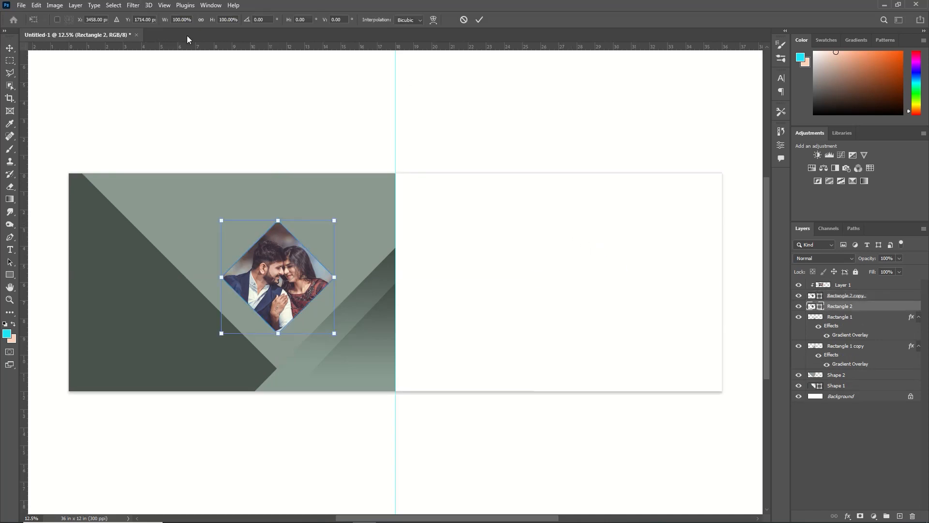
double_click(812, 305)
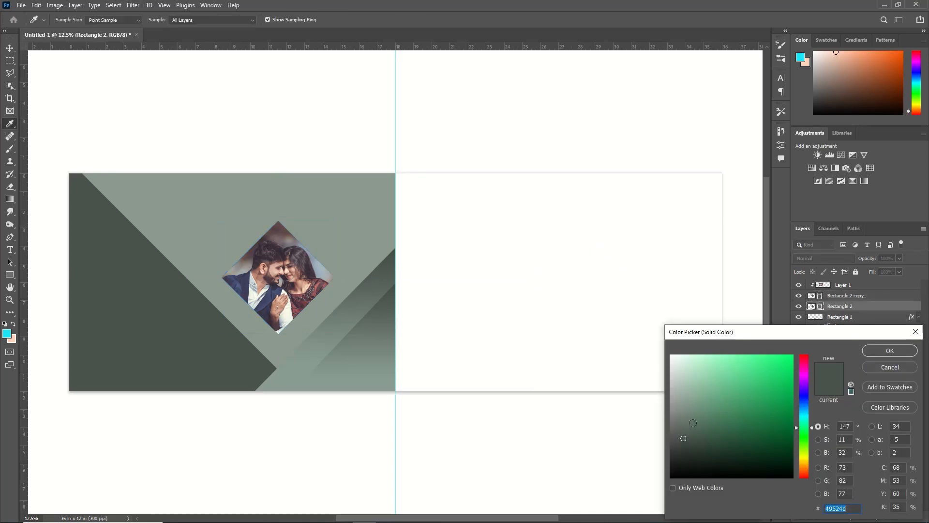
key("Return")
Step: Scale the Rectangle 2 diamond behind the photo to about 104% and lighten its fill to about #9aa8a0
key("ctrl+t")
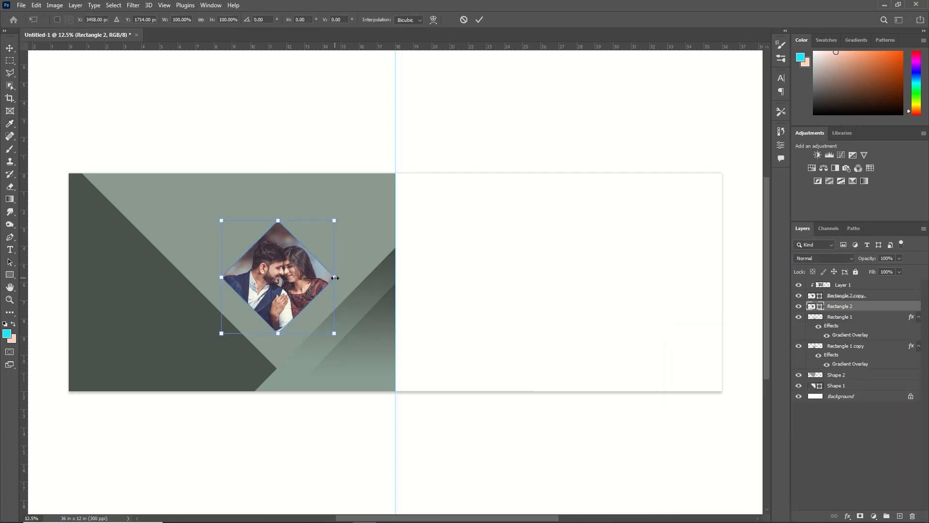
left_click_drag(332, 334, 337, 336)
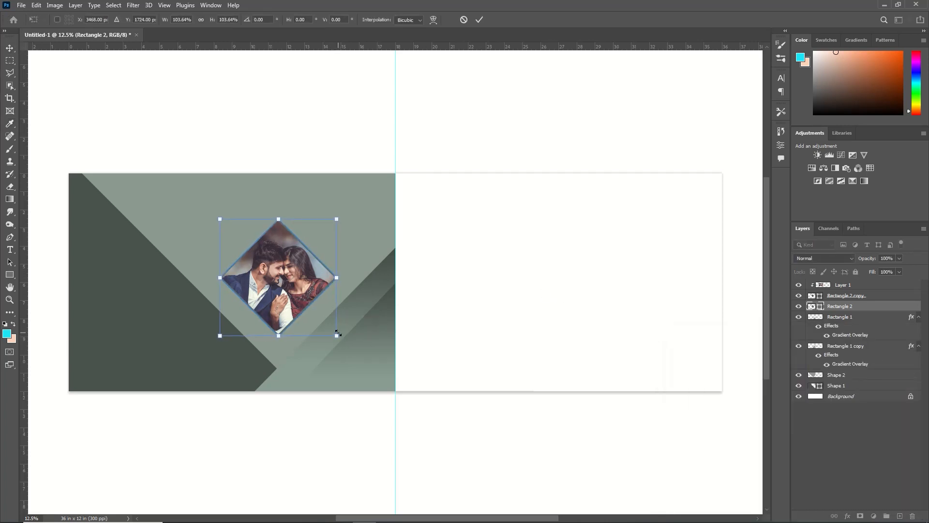
key("Return")
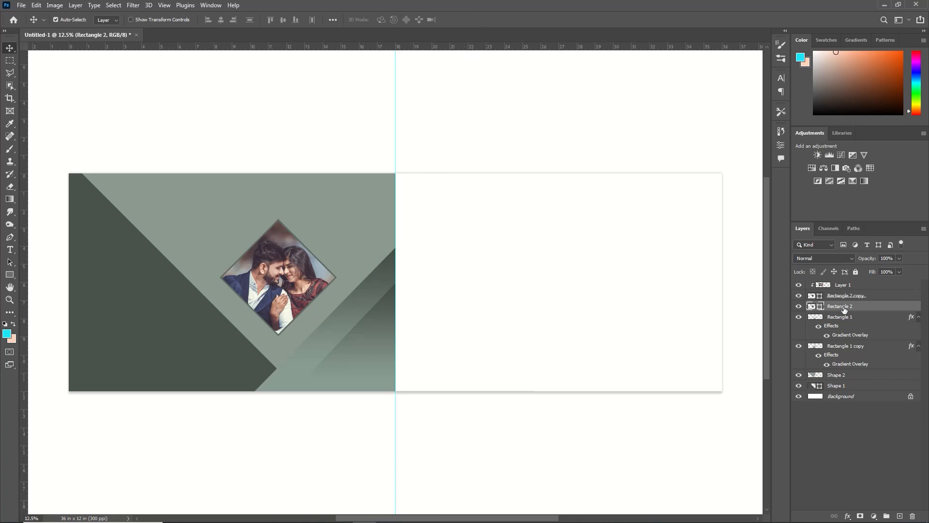
double_click(819, 308)
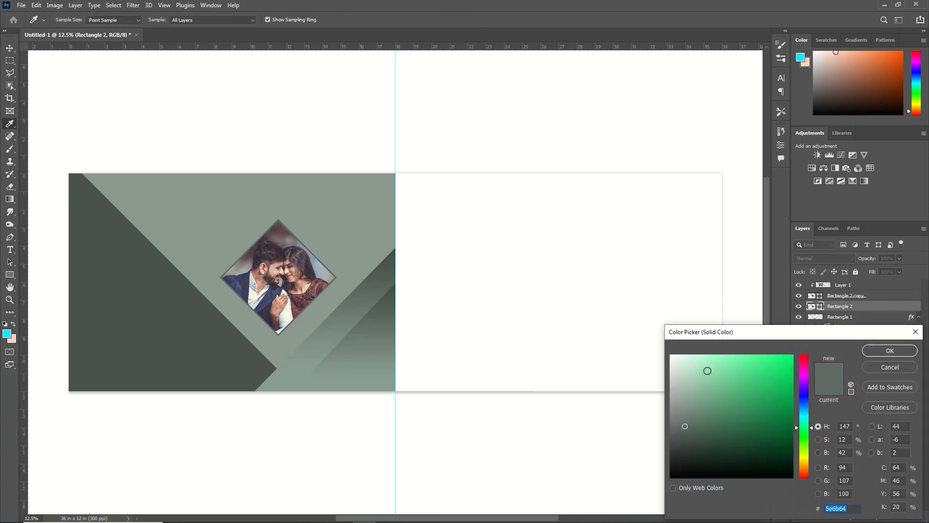
left_click(679, 388)
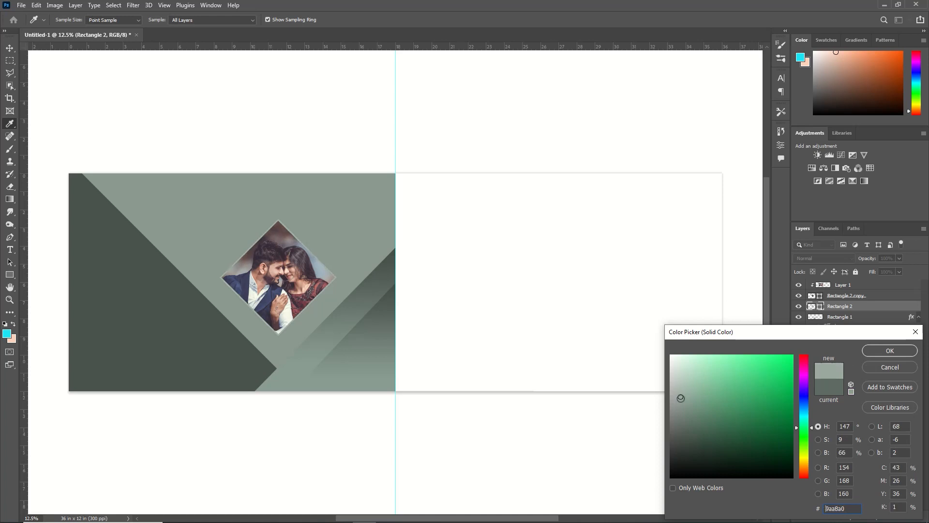
left_click(888, 349)
Step: Duplicate the border diamond Rectangle 2 and change the lower diamond's fill to a pale mint green
key("ctrl+j")
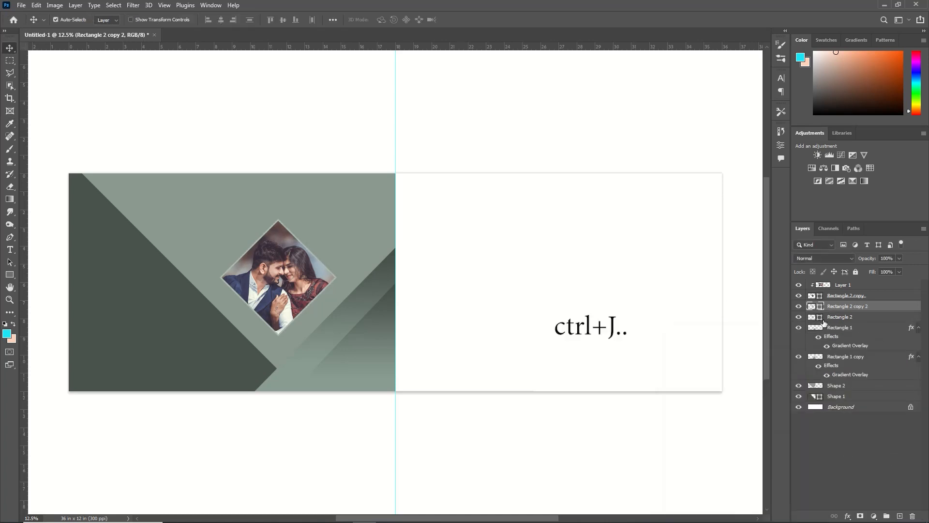
double_click(821, 317)
left_click(882, 349)
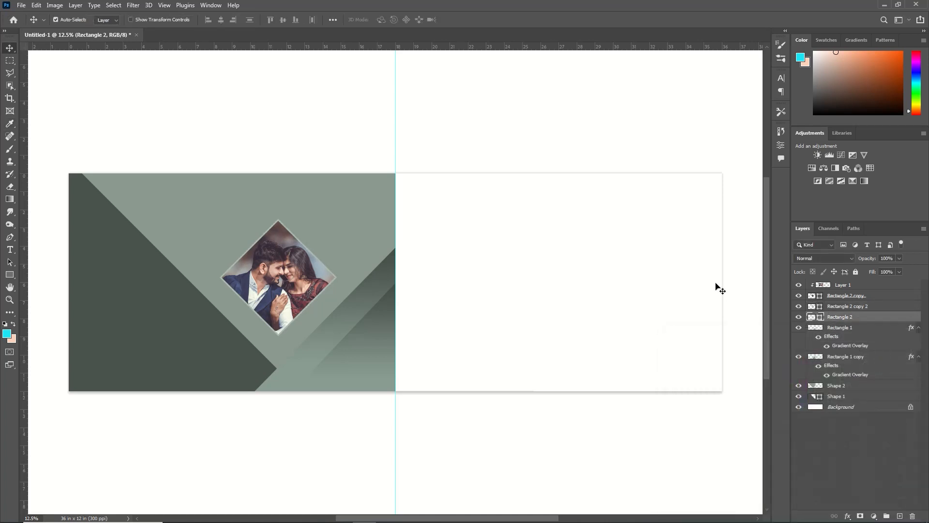
Step: Scale the pale mint Rectangle 2 diamond to about 116% wide by 118% high and nudge it into place around the photo
key("ctrl+t")
left_click_drag(337, 335, 345, 344)
left_click_drag(345, 216, 348, 207)
key("Left")
key("Left")
key("Left")
key("Left")
key("Left")
key("Left")
key("Left")
key("Left")
key("Left")
key("Left")
key("Left")
key("Left")
key("Left")
key("Left")
left_click_drag(348, 344, 349, 346)
key("Left")
key("Left")
key("Left")
key("Left")
key("Left")
key("Left")
key("Down")
key("Down")
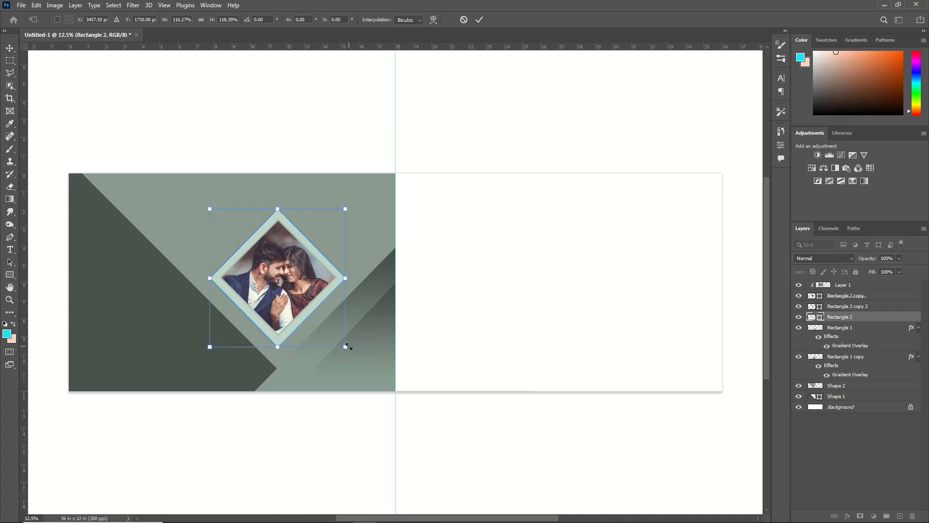
key("Up")
key("Right")
key("Left")
key("Right")
left_click(478, 22)
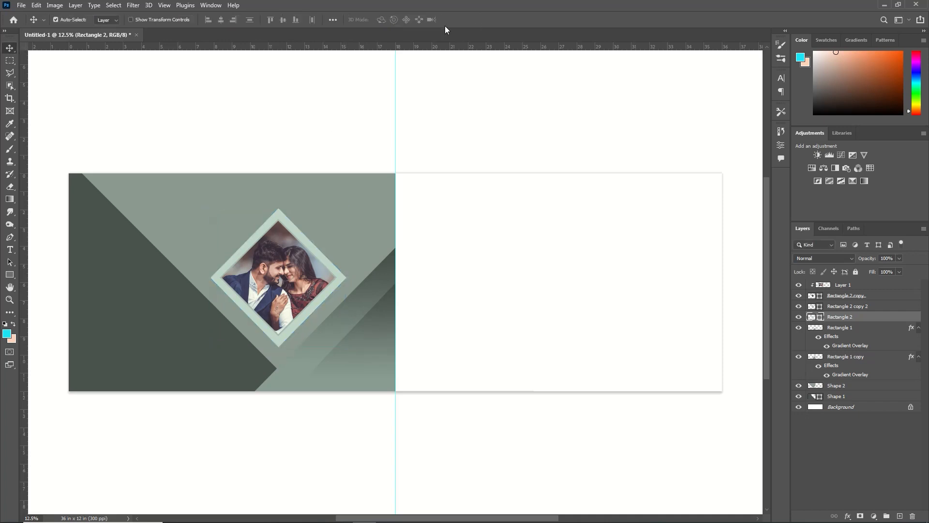
Step: Duplicate the mint Rectangle 2 diamond and change the lower diamond's fill to a dark green
key("ctrl+j")
left_click(832, 329)
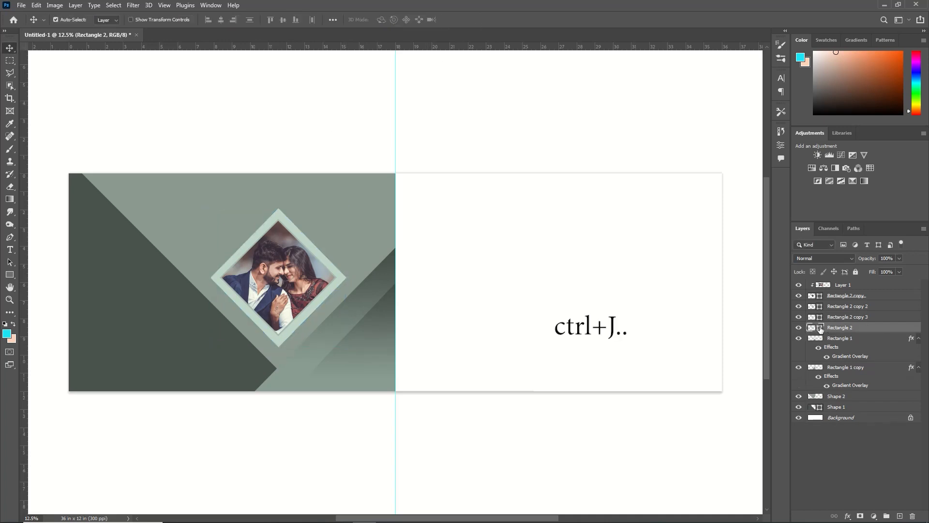
double_click(820, 328)
left_click(681, 431)
left_click(890, 353)
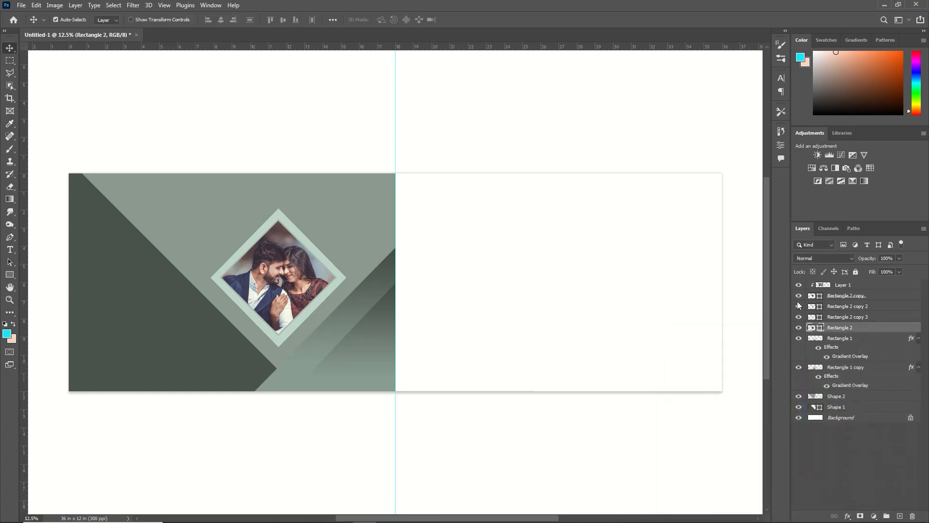
Step: Enlarge the dark green Rectangle 2 diamond so it forms a wide outer border around the mint frame
key("ctrl+t")
left_click_drag(353, 208, 368, 189)
key("Return")
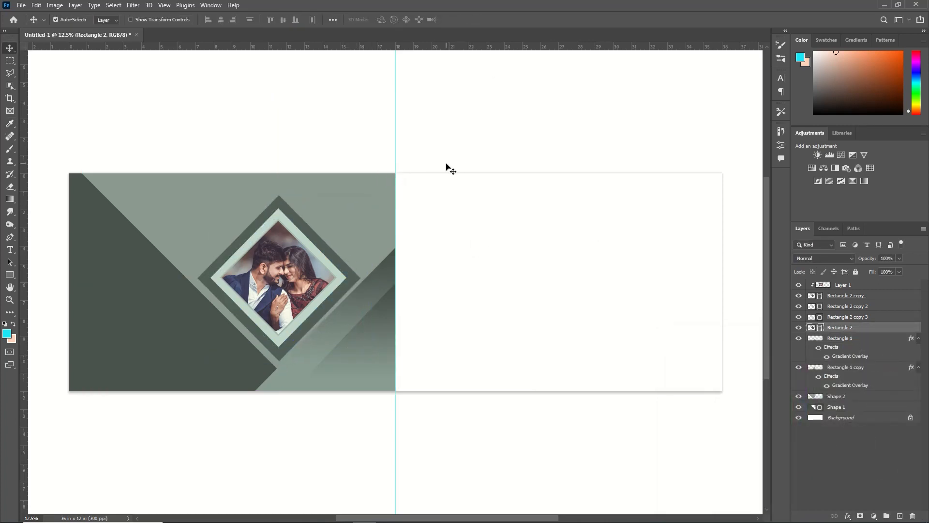
Step: Change the fill of the thin inner border diamond, Rectangle 2 copy 2, to #8ca195
left_click(827, 307)
double_click(821, 307)
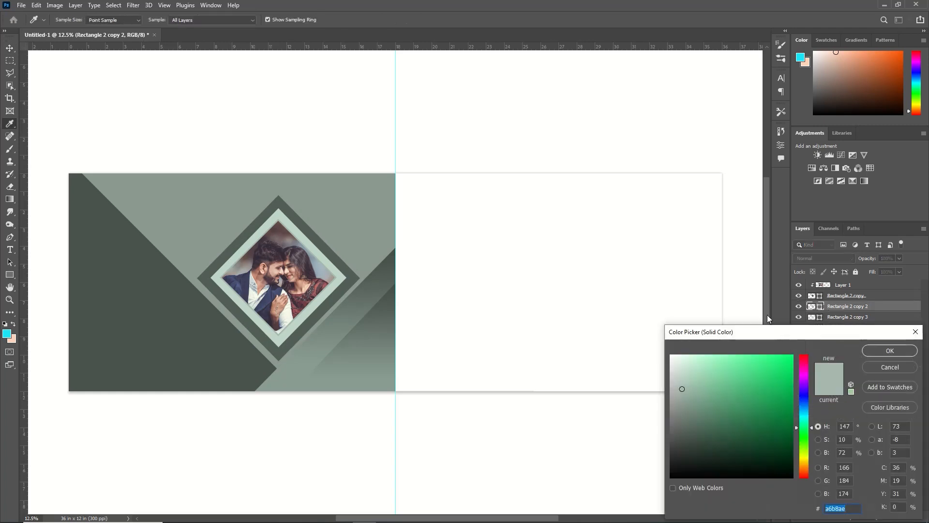
left_click(878, 349)
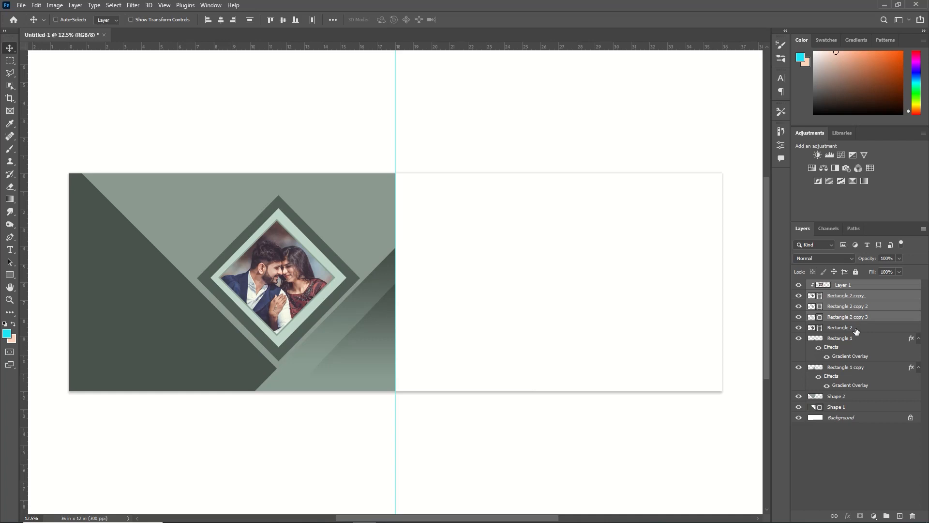
Step: Shift the photo and all its diamond layers slightly up and left, and scale them together to about 86%
left_click(856, 330, "ctrl")
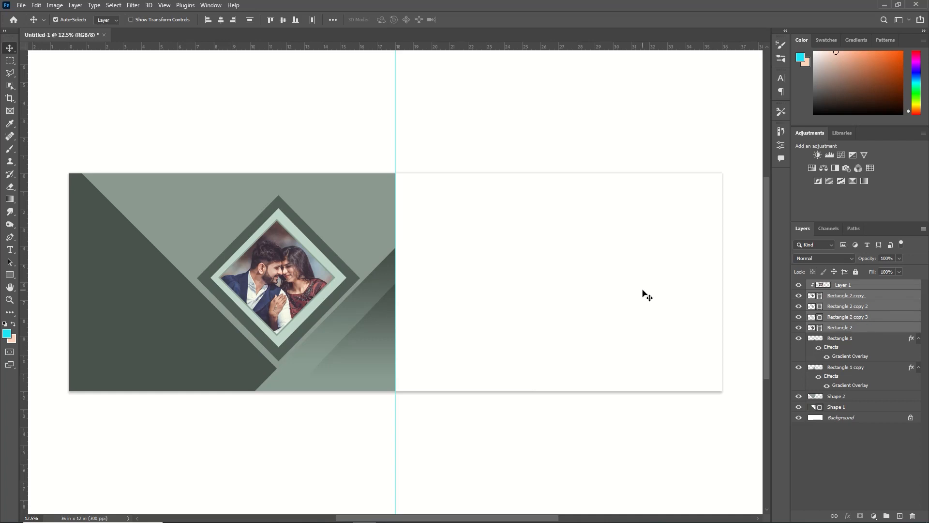
key("shift+Left")
key("shift+Left")
key("shift+Up")
key("shift+Up")
key("shift+Up")
key("shift+Up")
key("shift+Up")
key("shift+Up")
key("shift+Up")
key("shift+Up")
key("shift+Up")
key("shift+Up")
key("ctrl+t")
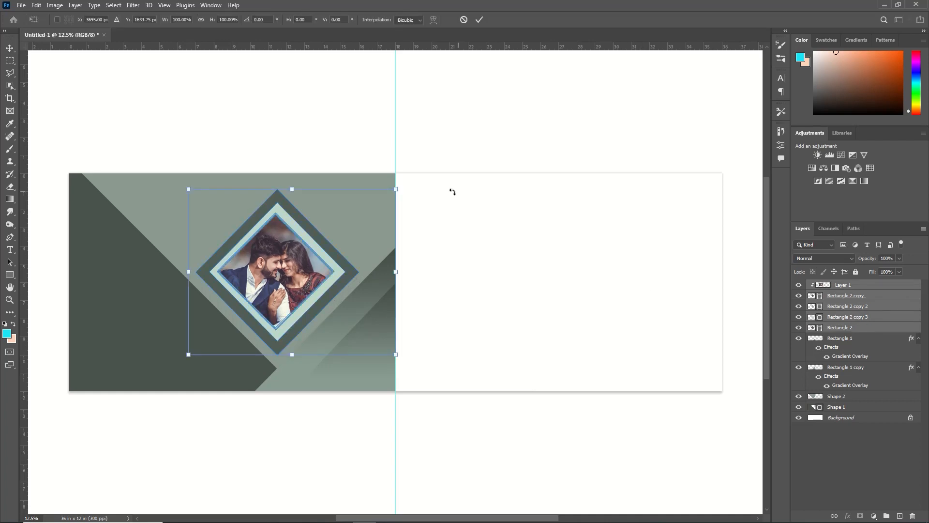
left_click_drag(404, 189, 381, 211)
key("Left")
key("Left")
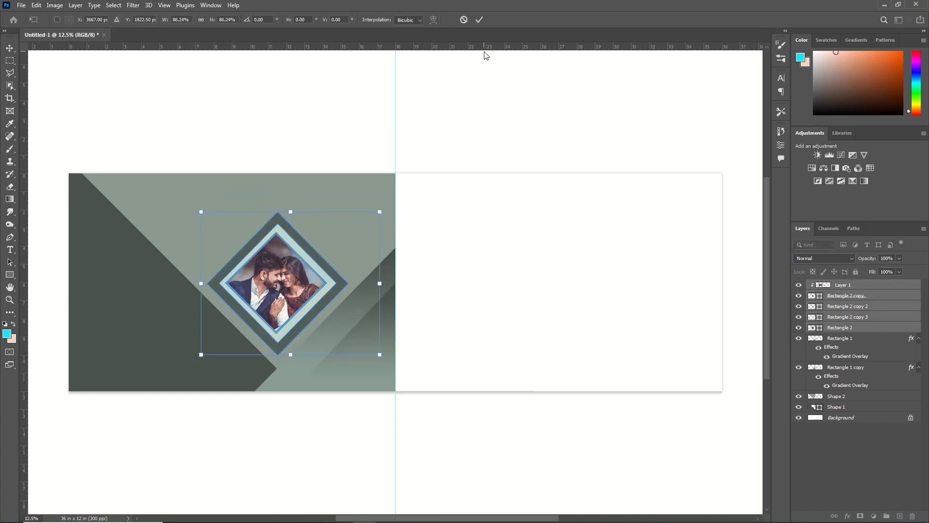
key("Return")
Step: Edit the gradient overlay of Rectangle 1 copy, moving a middle colour stop toward the start of the gradient
left_click(376, 292)
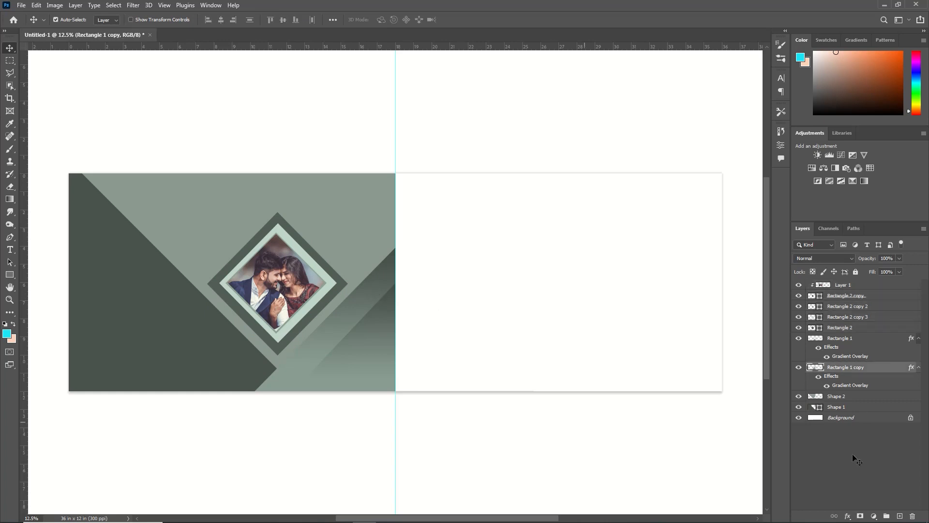
double_click(851, 388)
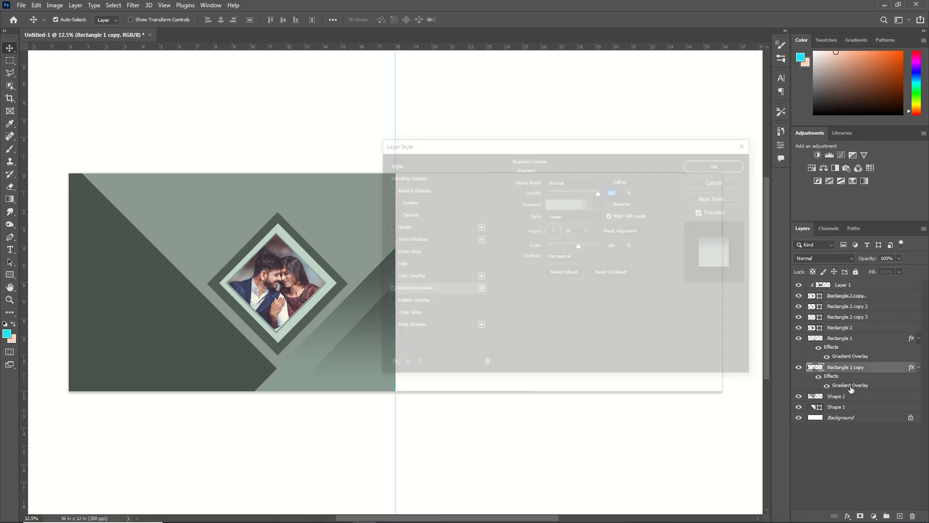
left_click(584, 203)
left_click_drag(694, 300, 664, 302)
left_click(793, 142)
left_click(721, 165)
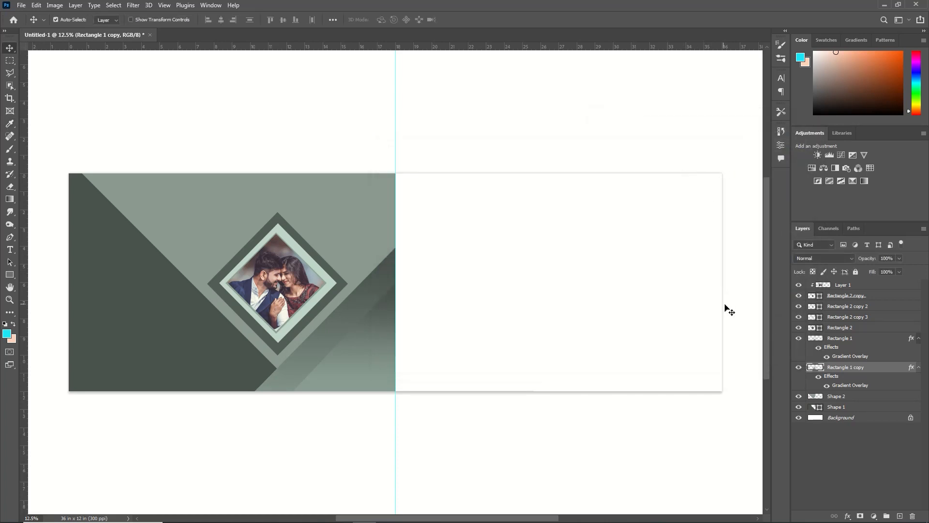
Step: Change the dark end stop of Rectangle 1's gradient overlay to #8a9890
left_click(381, 357)
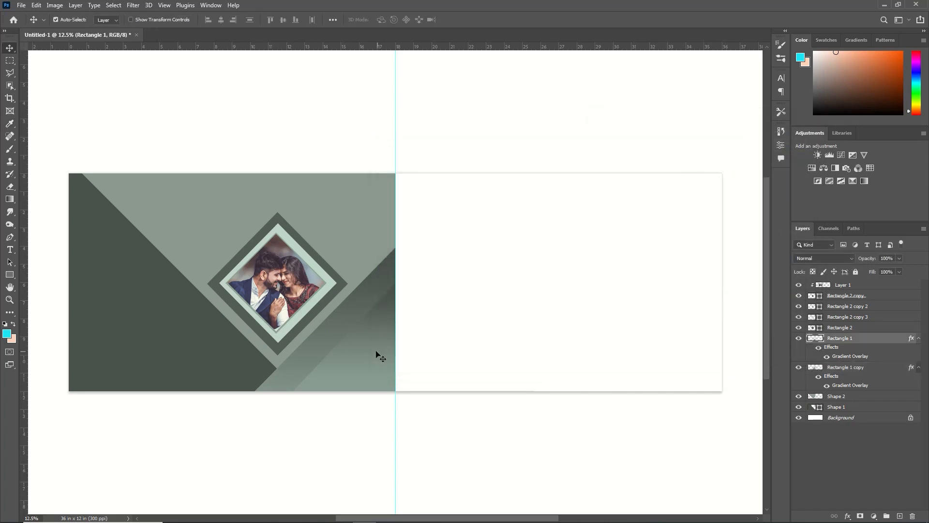
double_click(851, 357)
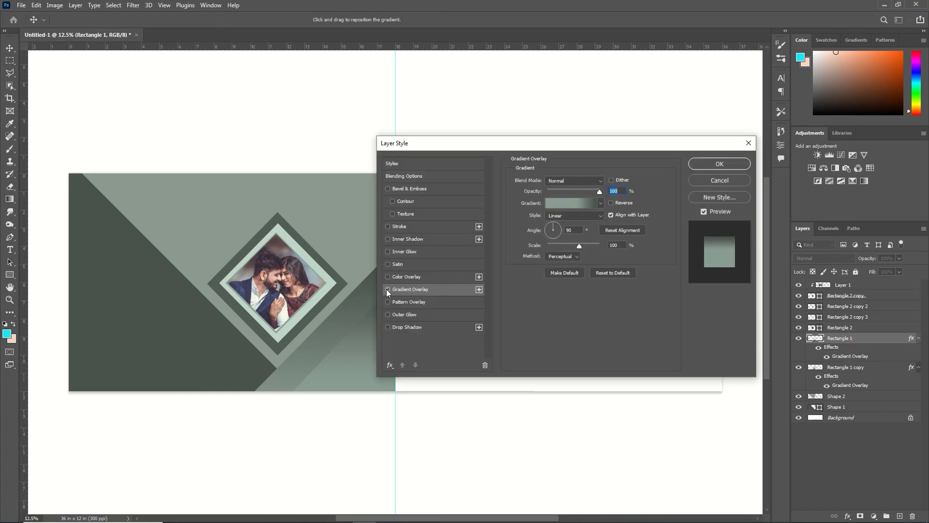
left_click(576, 202)
double_click(609, 299)
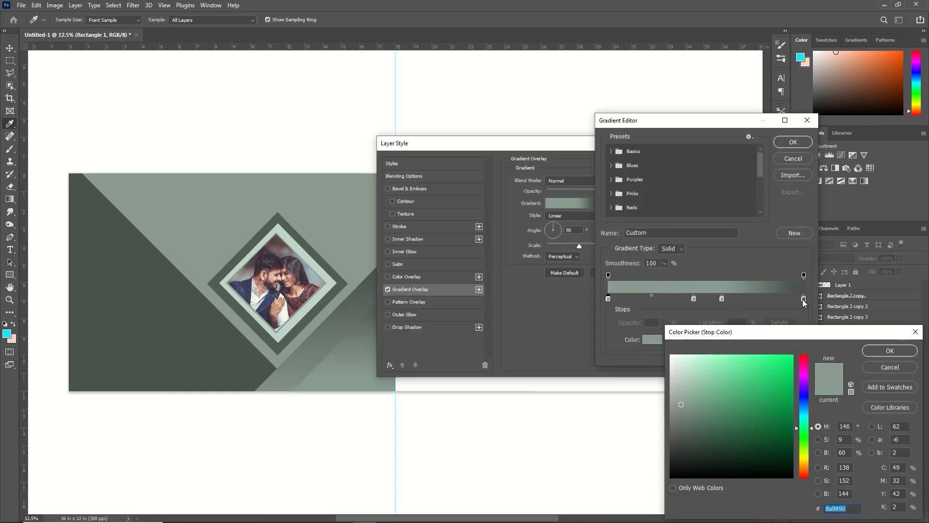
left_click(890, 350)
left_click(793, 142)
left_click(712, 168)
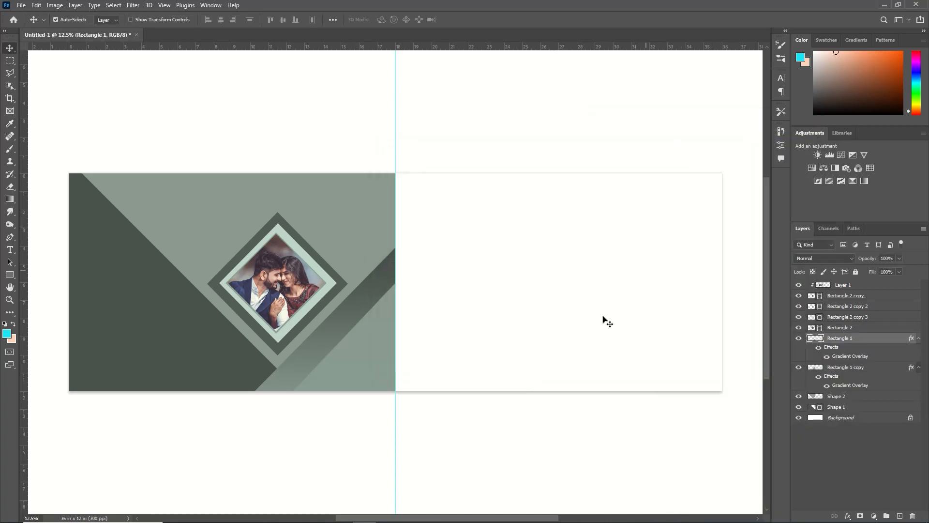
Step: Duplicate Rectangle 2 copy 2 as an upright square about 2.7 in wide on the dark left shape, and place a second copy directly below it
left_click(845, 311)
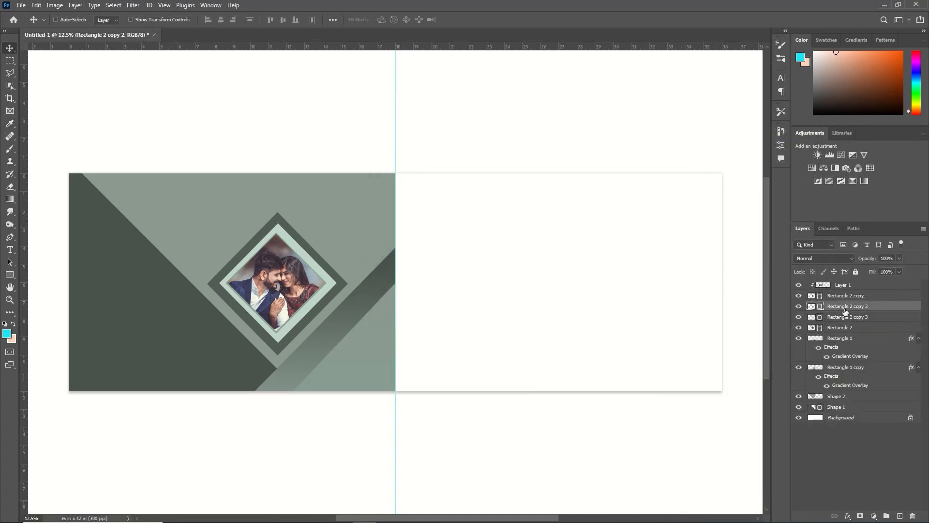
key("ctrl+j")
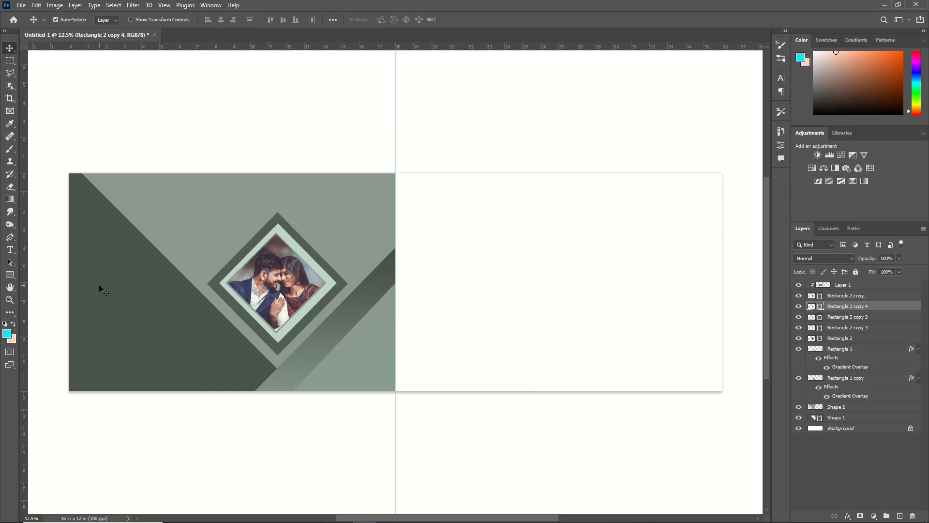
key("ctrl+t")
left_click_drag(247, 297, 122, 332)
left_click_drag(208, 375, 153, 398)
left_click_drag(220, 316, 196, 296)
left_click_drag(162, 288, 168, 295)
key("Return")
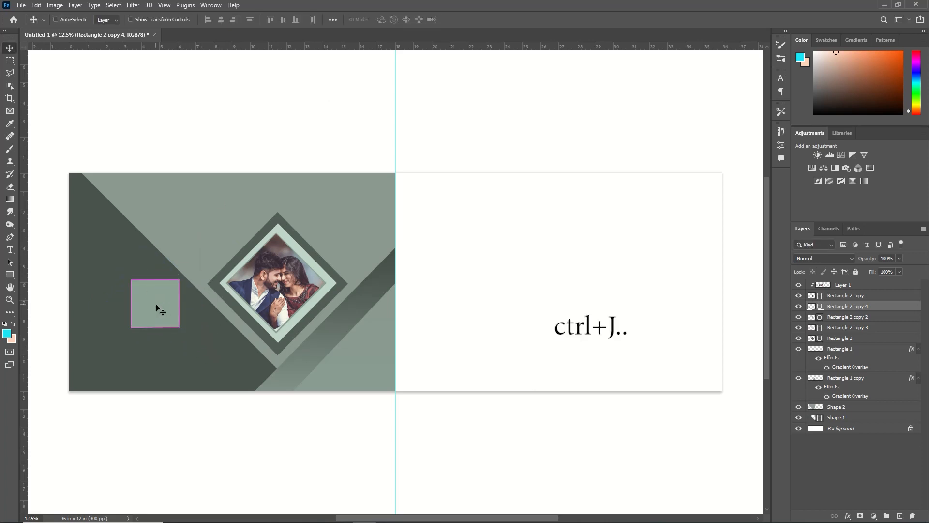
key("ctrl+j")
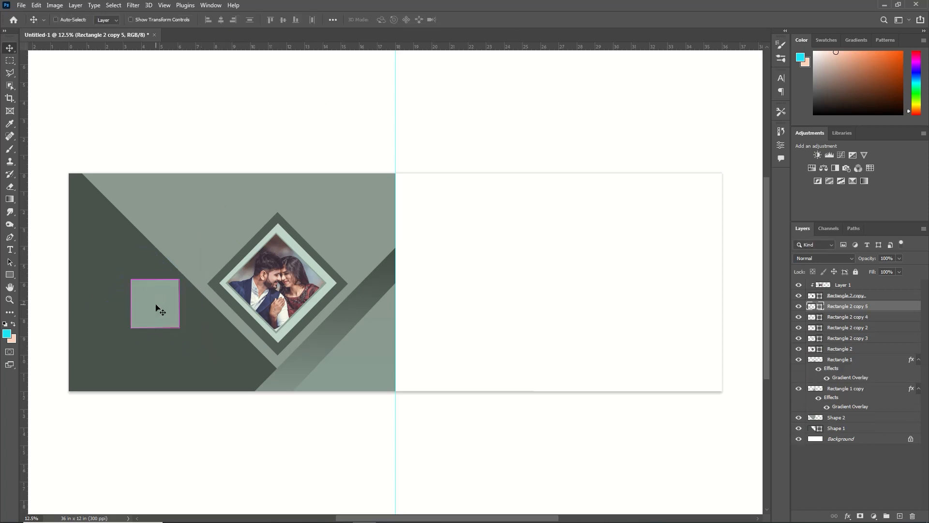
left_click_drag(157, 307, 155, 363)
Step: Open the photo of the bride in the bright red veil, fit it over the lower square and clip it to that square
left_click(21, 5)
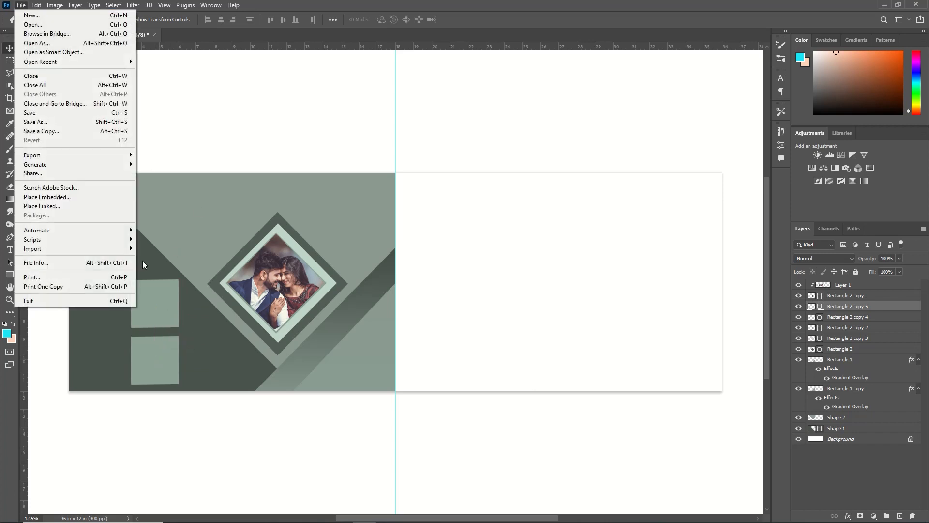
left_click(30, 25)
left_click(161, 82)
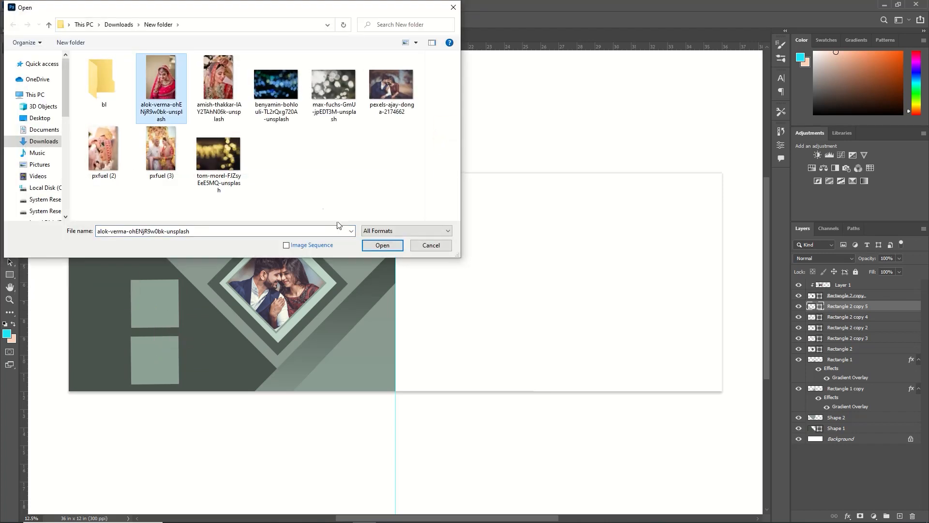
left_click(381, 245)
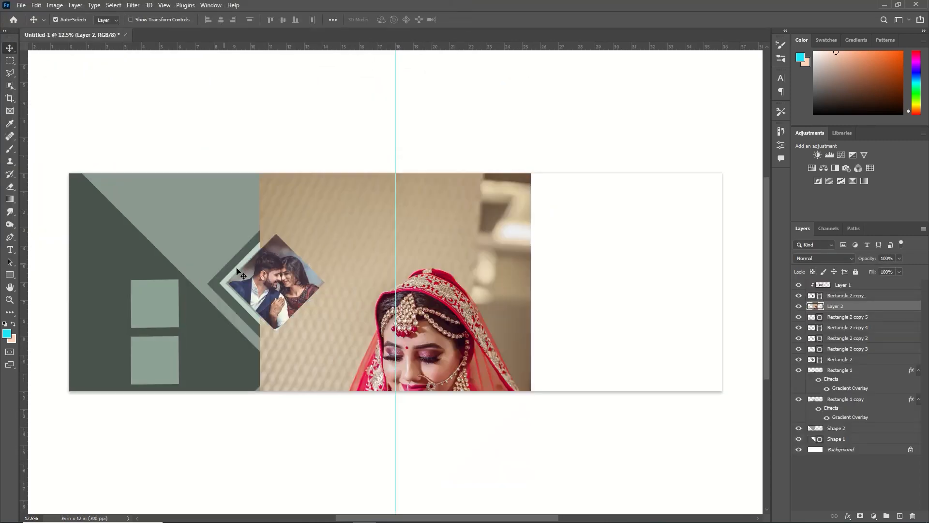
left_click_drag(530, 389, 180, 311)
key("Return")
right_click(864, 309)
left_click(766, 300)
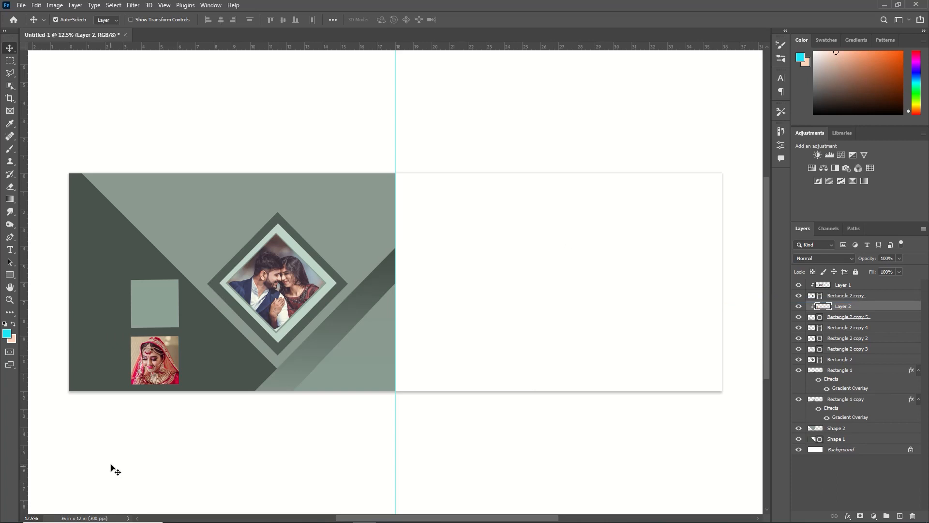
Step: Select the upper square, Rectangle 2 copy 4, and open the second bride portrait from New folder
left_click(154, 306)
left_click(23, 5)
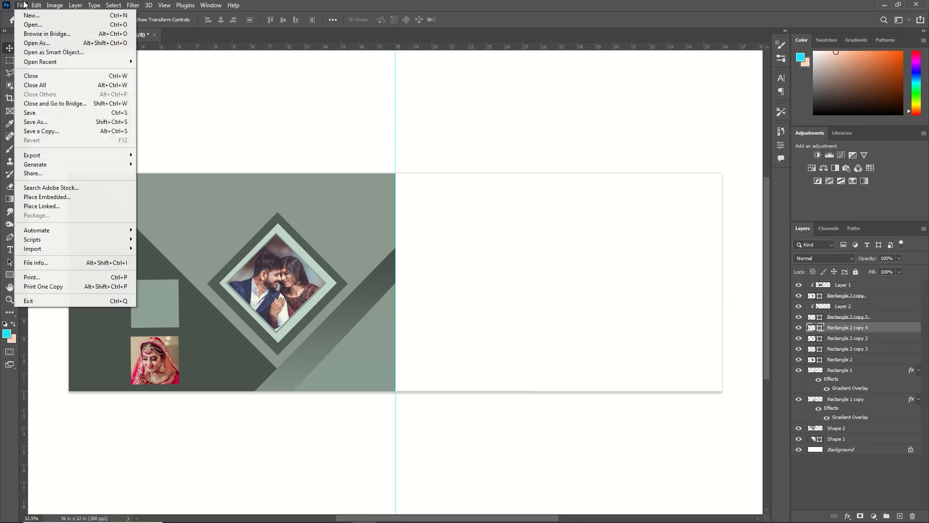
left_click(36, 25)
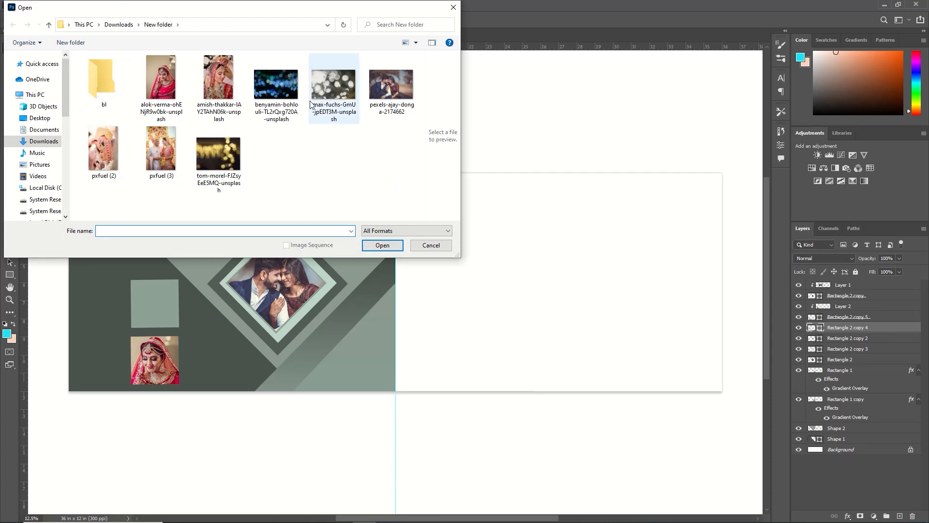
left_click(219, 85)
left_click(381, 246)
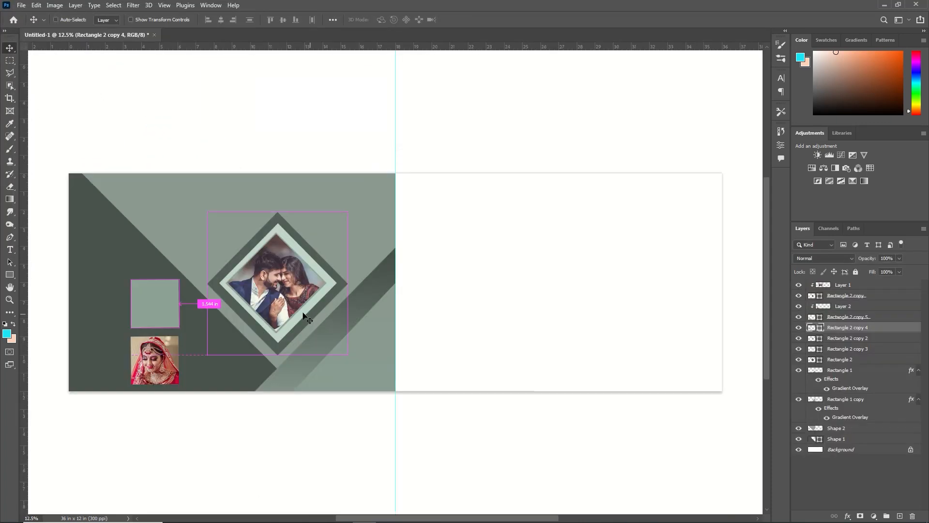
Step: Paste the second bride portrait into the album, scale it down over the upper square and clip it to that square
key("ctrl+v")
key("ctrl+t")
left_click_drag(500, 173, 345, 341)
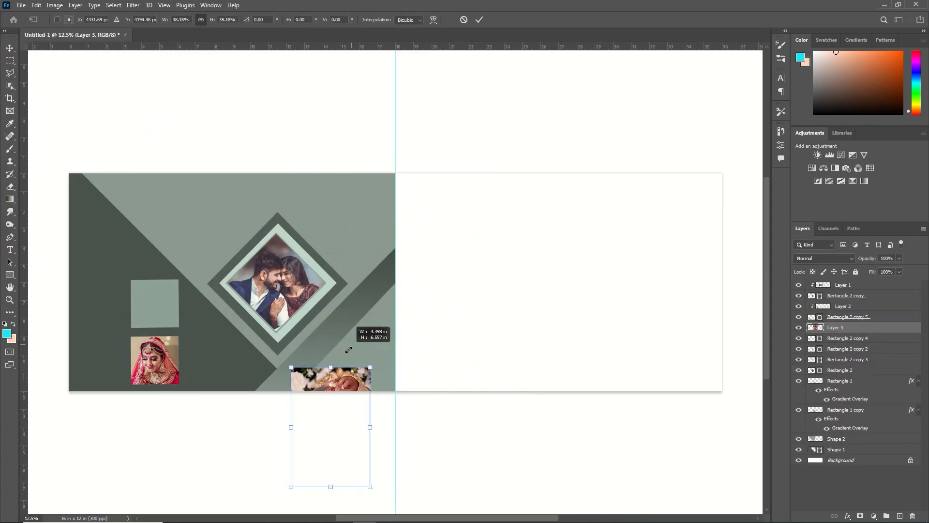
left_click_drag(329, 387, 165, 284)
left_click_drag(207, 264, 183, 308)
left_click_drag(156, 347, 157, 317)
right_click(851, 324)
left_click(775, 321)
Step: Duplicate the upper square twice beneath its photo and enlarge Rectangle 2 copy 6 slightly to form a thin border
left_click(842, 339)
key("ctrl+j")
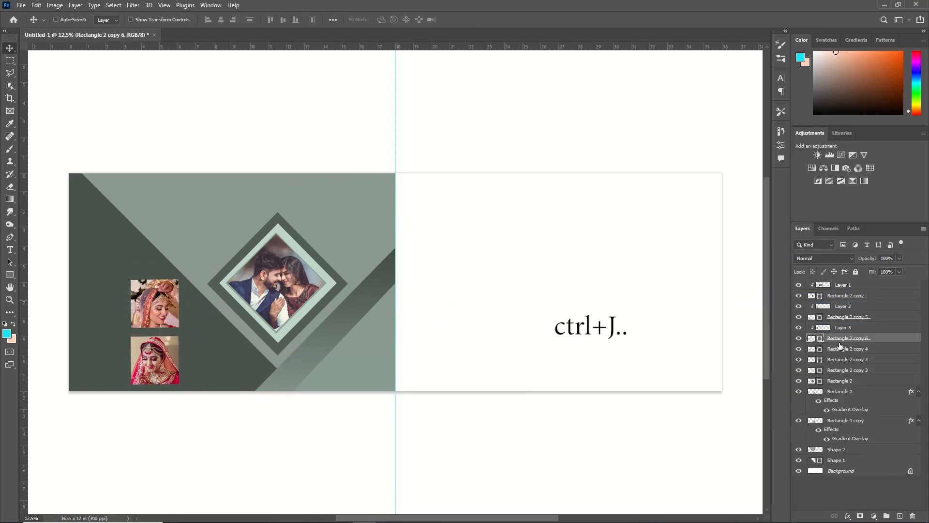
key("ctrl+j")
left_click(844, 349)
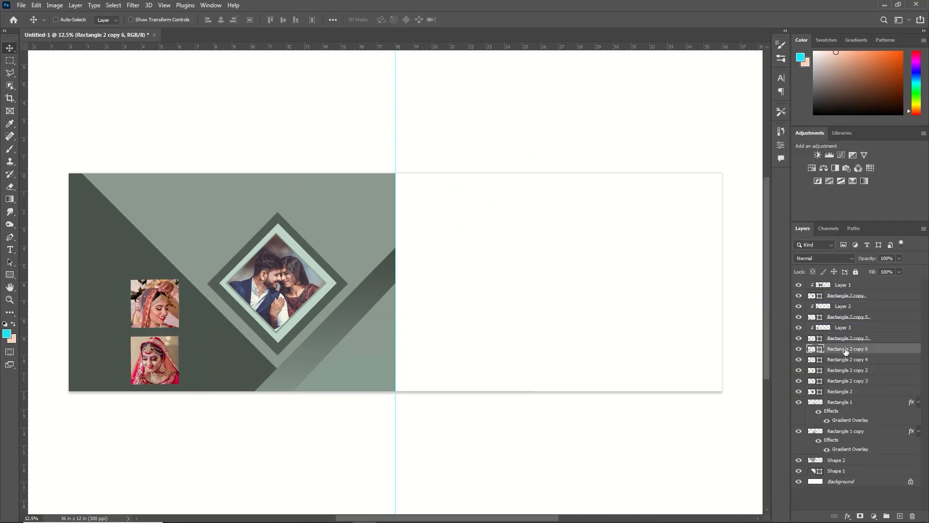
key("ctrl+t")
left_click_drag(179, 327, 181, 328)
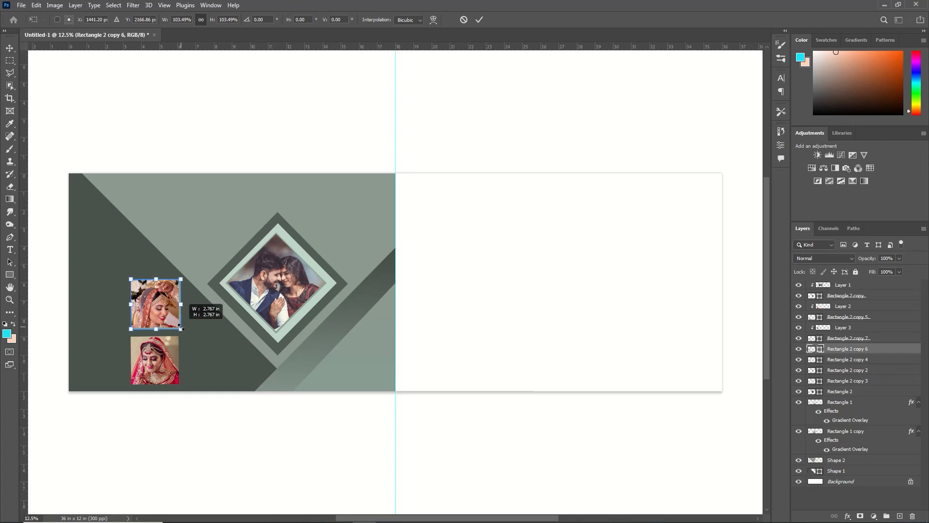
key("Return")
Step: Duplicate Rectangle 2 copy 5 and enlarge the lower duplicate to about 105% as a thin border around the lower bride photo
left_click(844, 317)
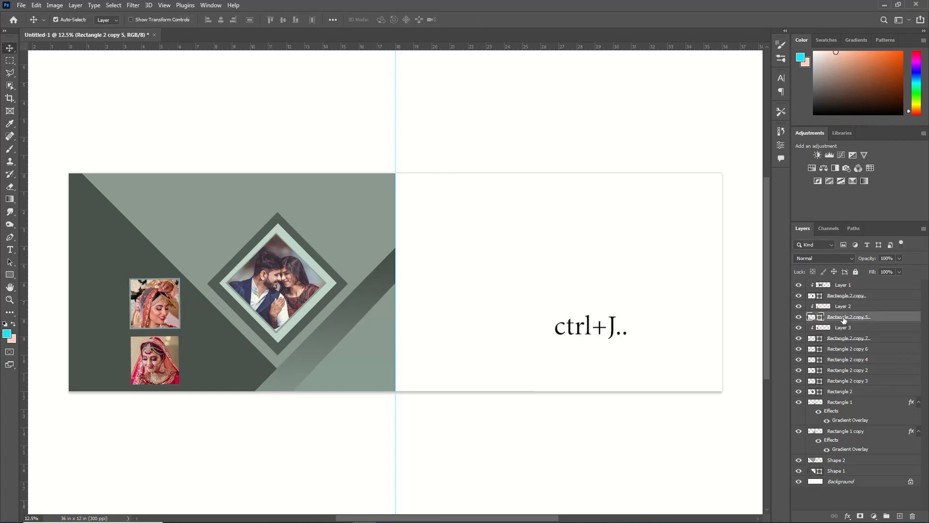
key("ctrl+j")
left_click(822, 329)
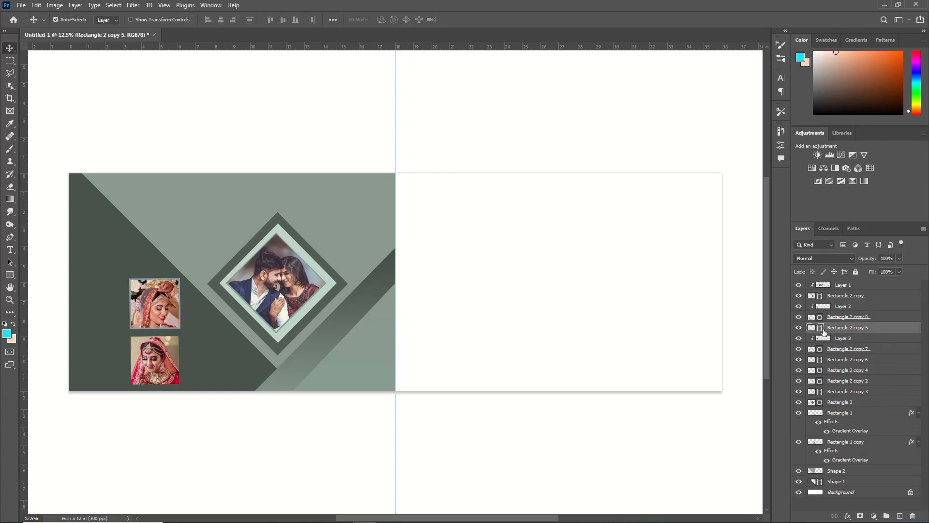
key("ctrl")
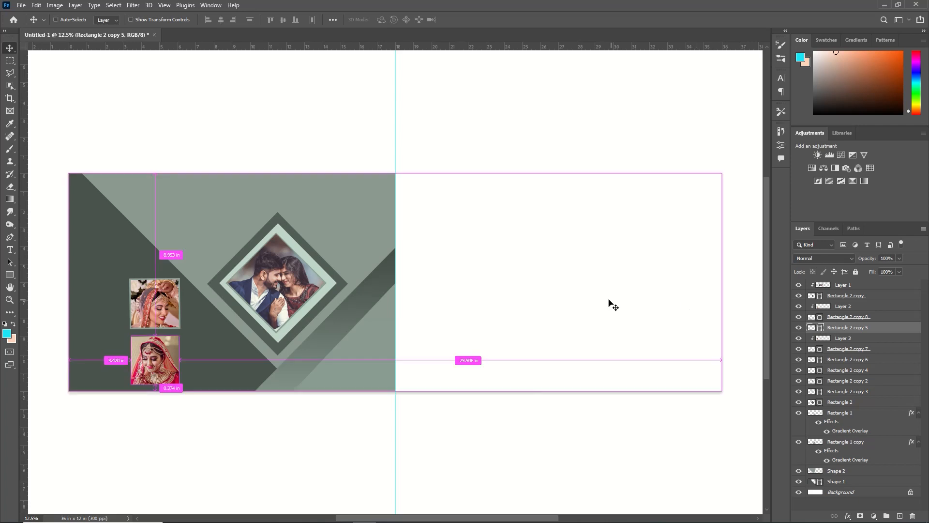
key("ctrl+t")
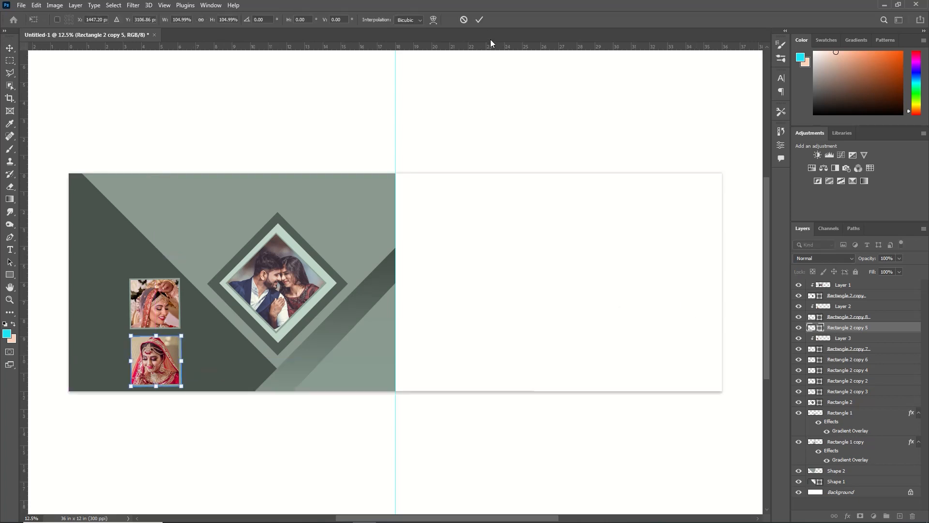
left_click(479, 20)
Step: Draw a tall dark green rectangle about 3.25 x 11.12 in over the album's left edge, beside the bride photos
left_click(15, 280)
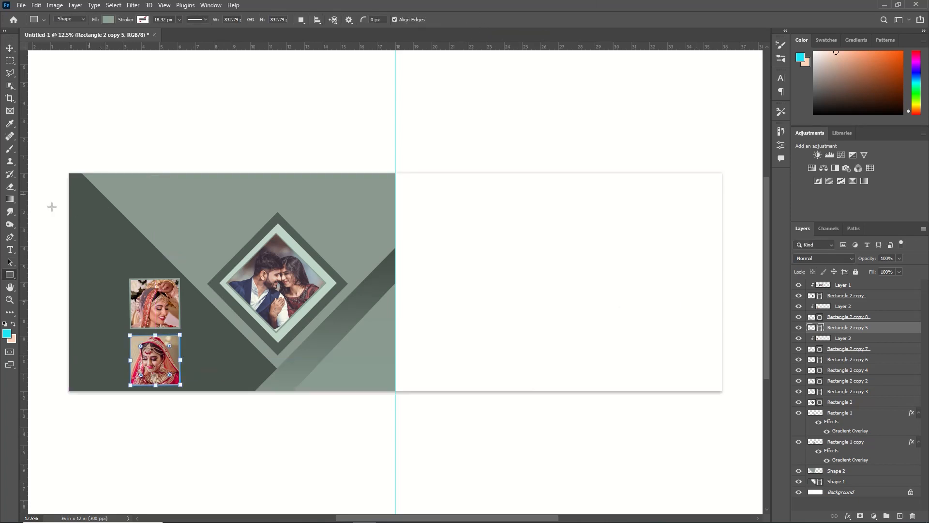
mouse_move(59, 204)
left_mouse_down()
mouse_move(117, 341)
mouse_move(119, 406)
left_mouse_up()
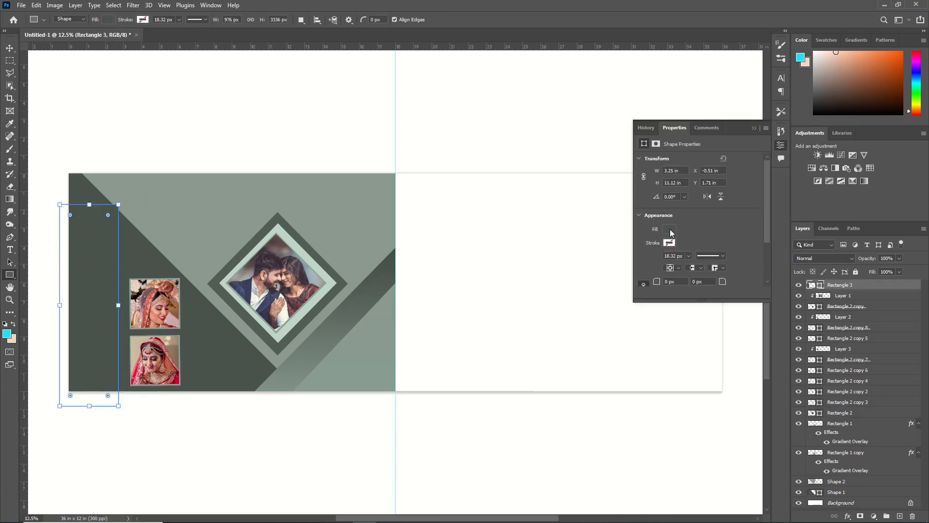
left_click(754, 129)
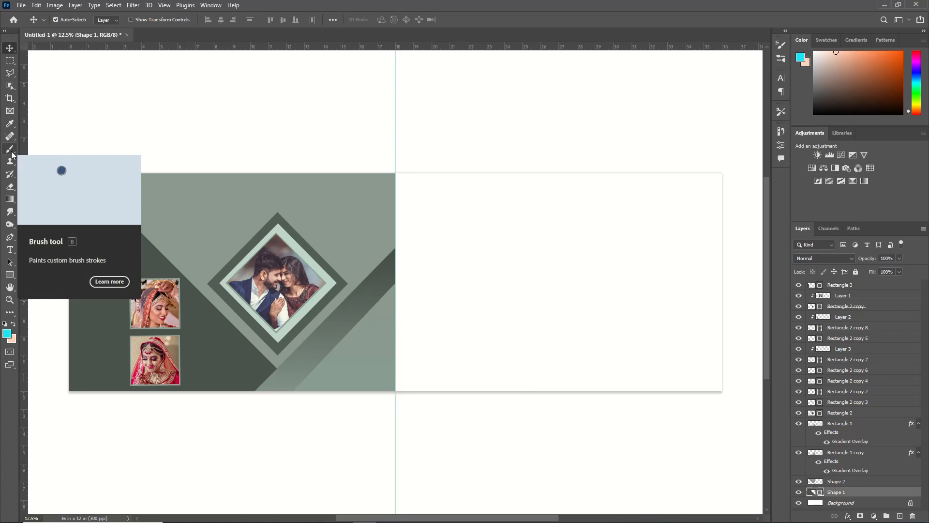
Step: Set up a smaller soft brush with 8% opacity for painting on Shape 1
left_click(10, 149)
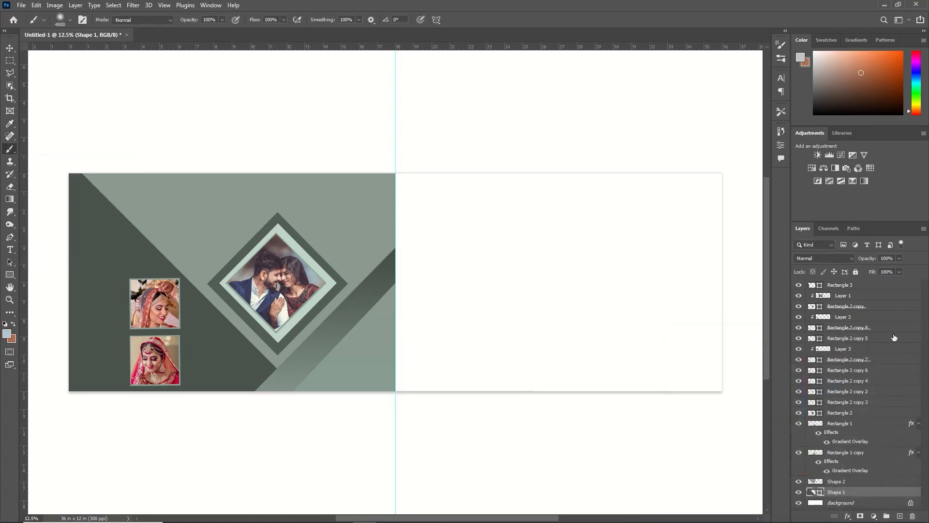
left_click(70, 21)
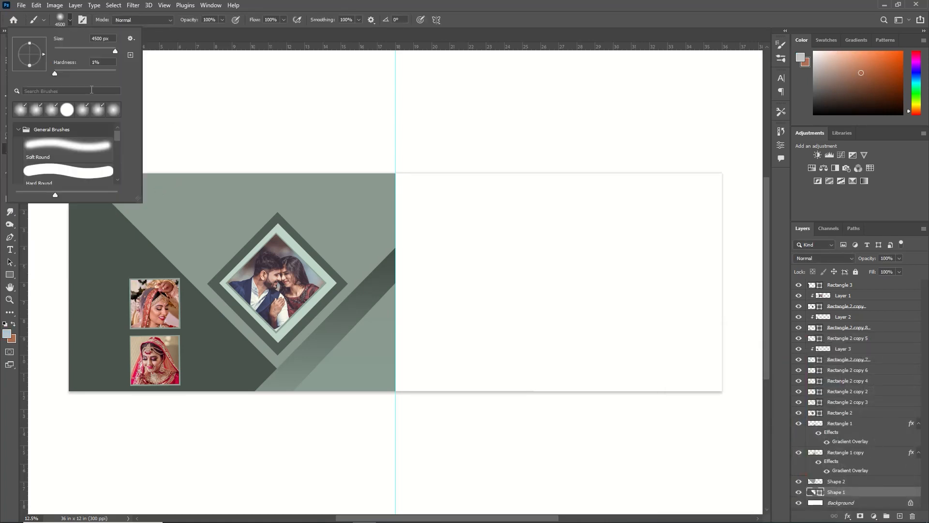
left_click(108, 49)
left_click(179, 34)
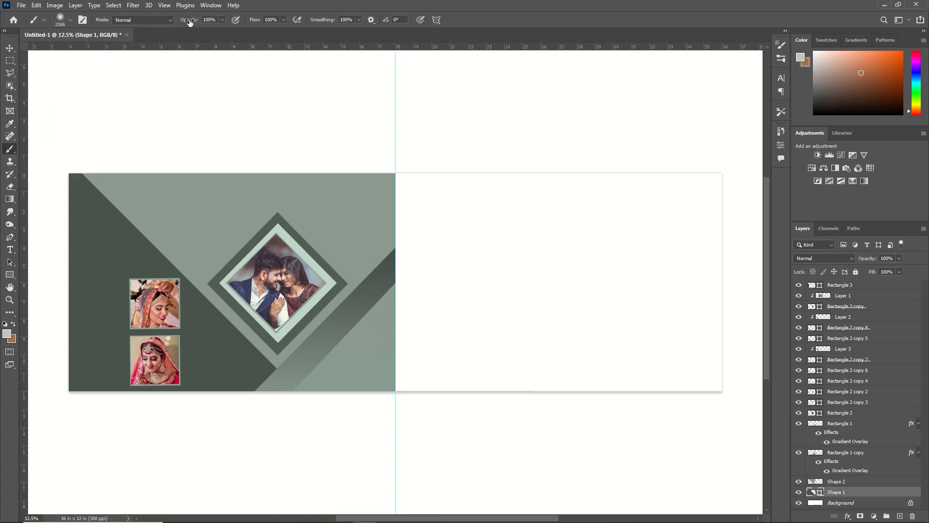
left_click_drag(189, 22, 147, 37)
Step: Rasterize the Shape 1 layer and paint a faint light grey glow on it behind the two bride photos
right_click(824, 493)
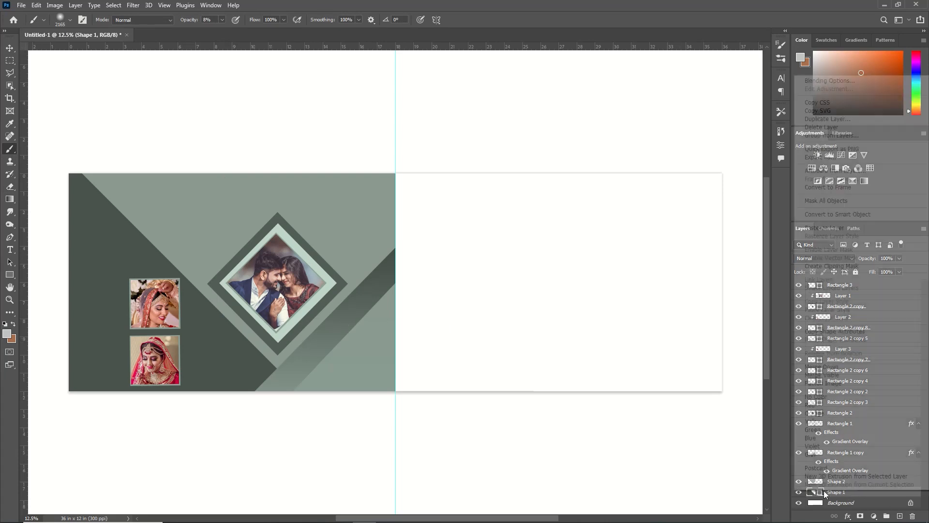
left_click(824, 228)
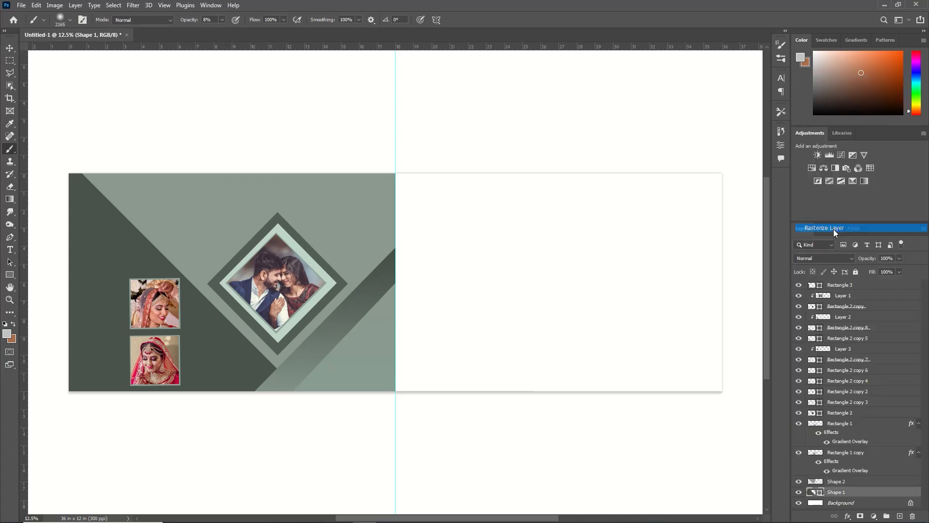
mouse_move(129, 382)
left_mouse_down()
mouse_move(155, 369)
mouse_move(153, 349)
mouse_move(145, 353)
mouse_move(148, 424)
mouse_move(142, 342)
mouse_move(151, 368)
left_mouse_up()
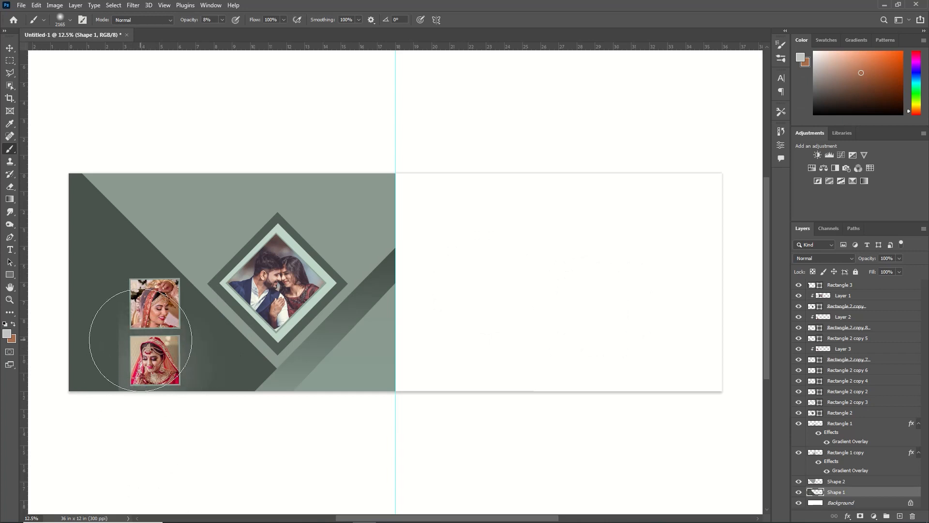
key("v")
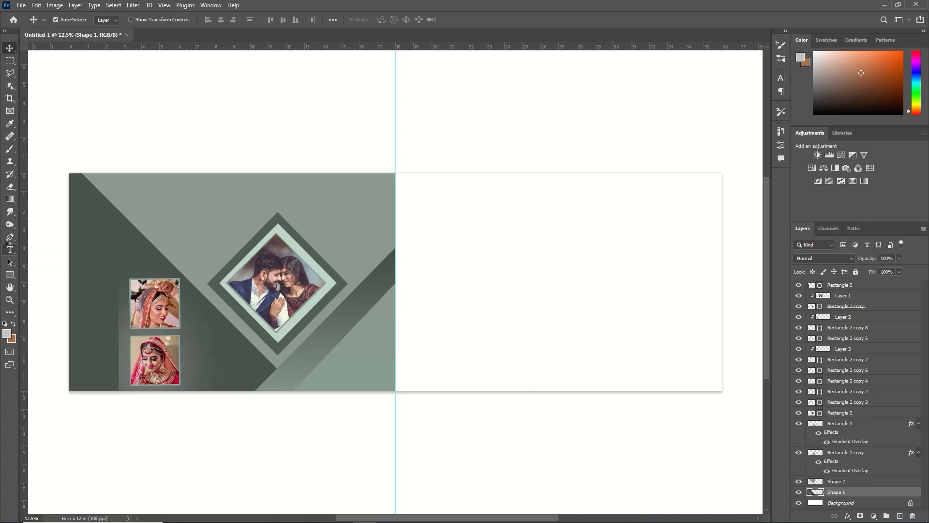
Step: Add the text WEDDING in red Hero Italic on the light green area above the bride photos
left_click_drag(10, 248, 62, 250)
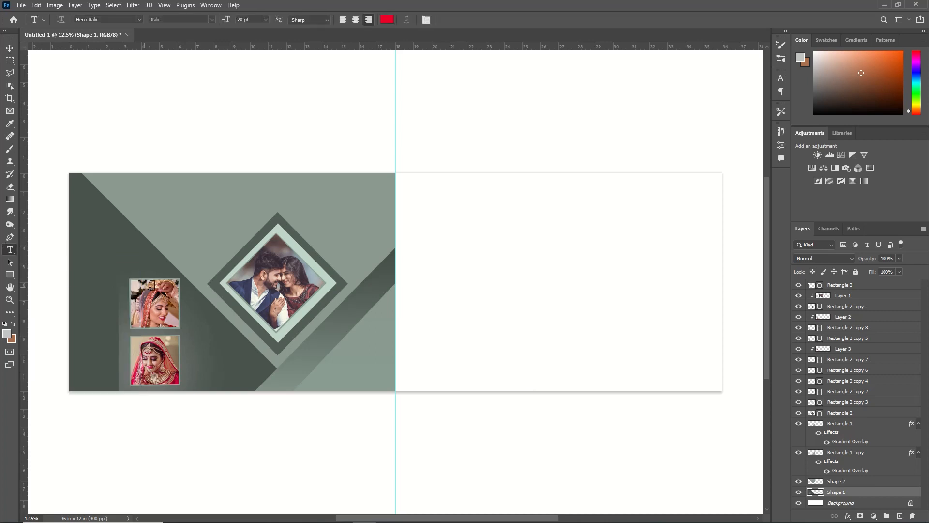
left_click(196, 201)
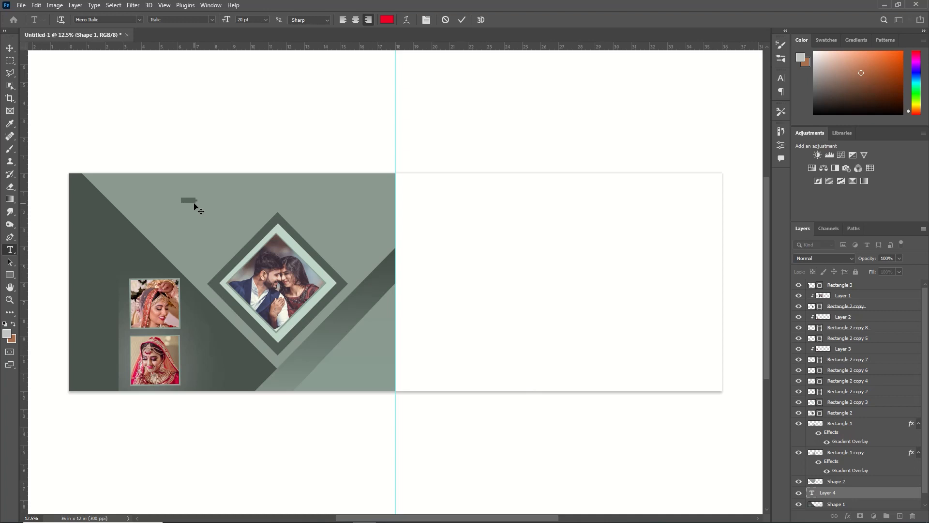
left_click(265, 19)
left_click(254, 140)
left_click(387, 19)
left_click(349, 206)
key("Return")
left_click(461, 19)
Step: Move the WEDDING text onto the dark area above the bride photos and scale it proportionally to about 268%
key("ctrl+t")
left_click_drag(183, 203, 108, 258)
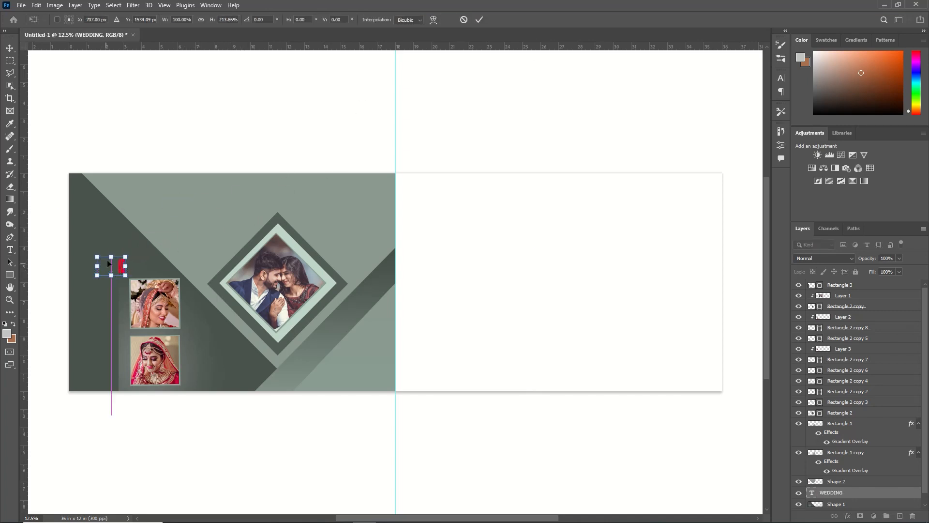
key("ctrl+z")
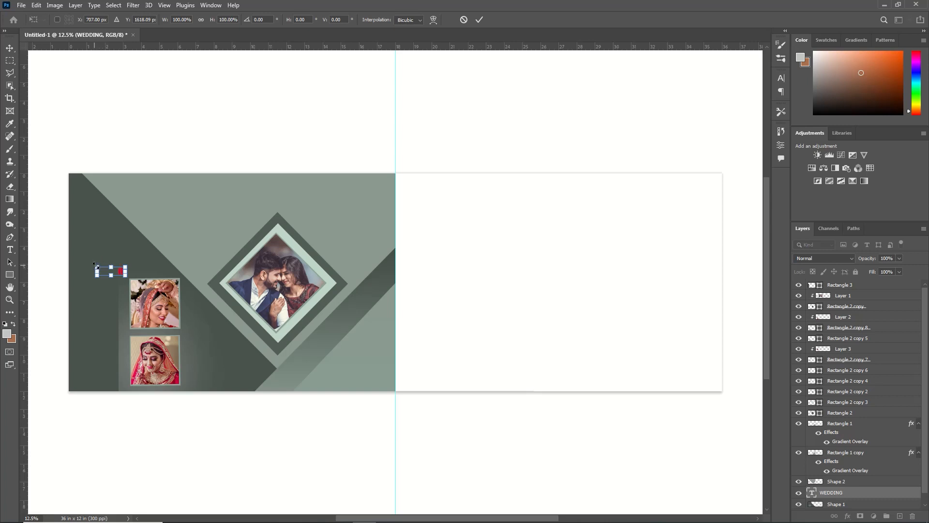
left_click_drag(80, 247, 61, 223)
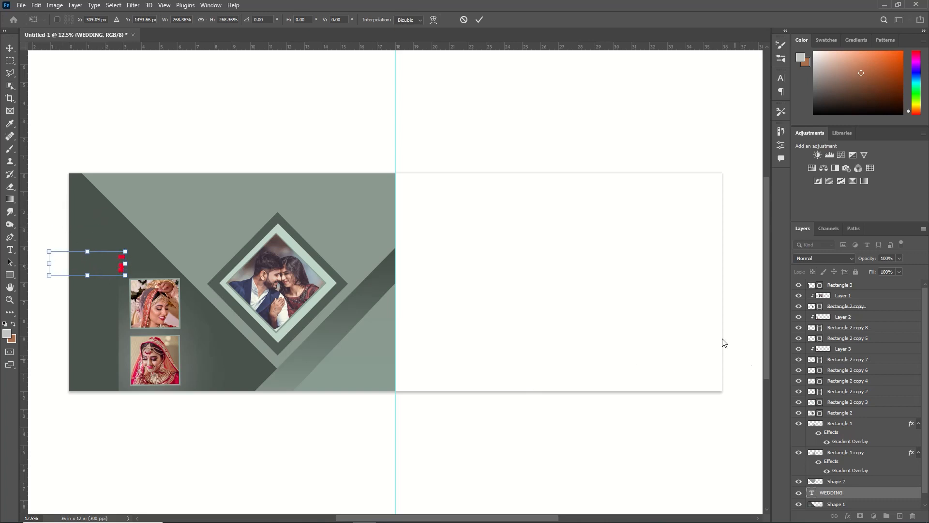
key("Return")
Step: Bring the WEDDING layer to the top of the stack and enlarge it to about 186% above the bride photos
left_click_drag(842, 493, 845, 281)
left_click(113, 330)
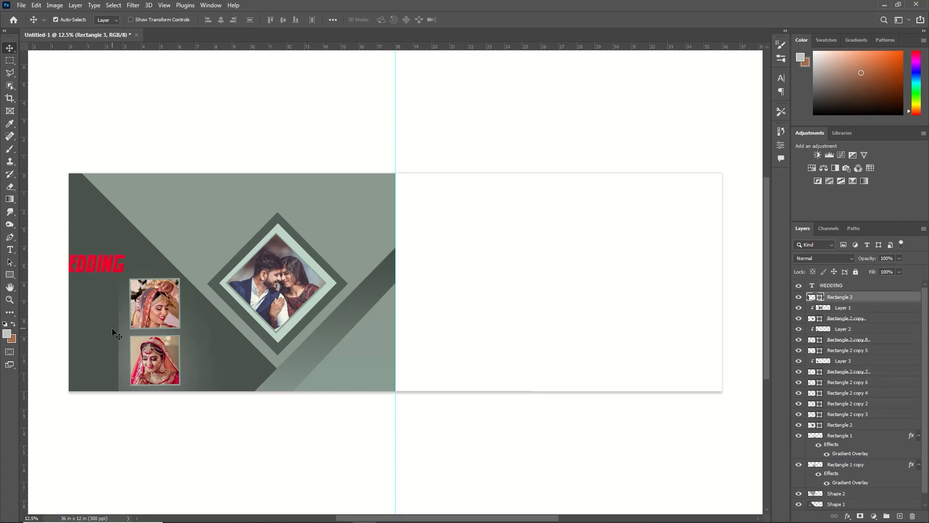
left_click(118, 266)
key("ctrl+t")
left_click_drag(136, 254, 201, 221)
left_click_drag(137, 255, 160, 255)
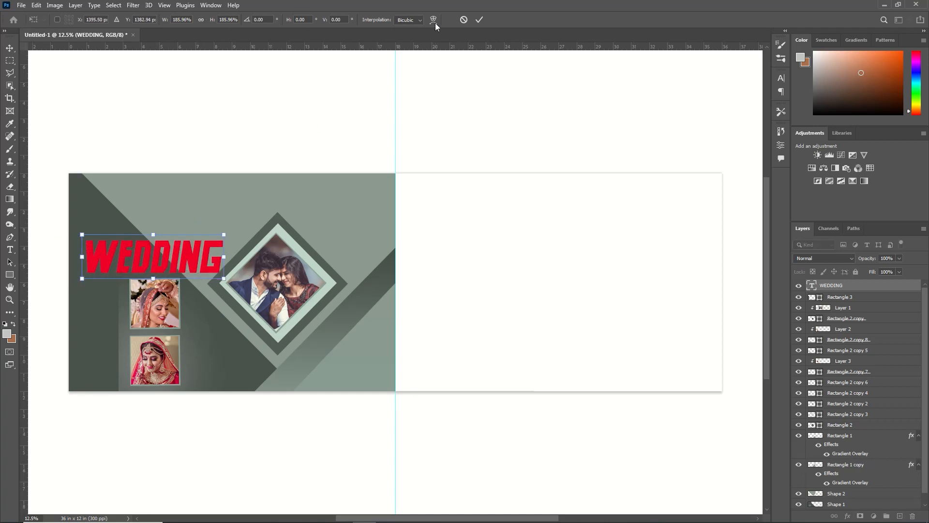
key("Return")
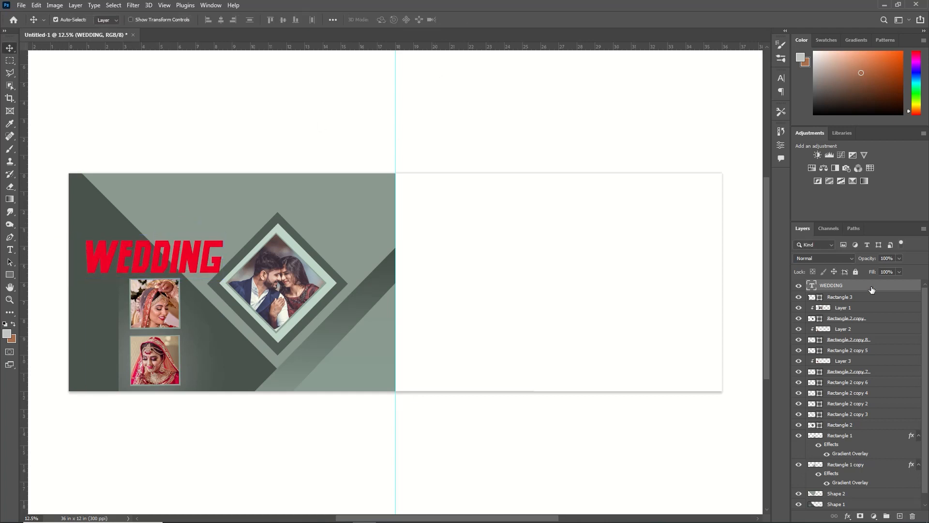
Step: Apply a Color Overlay to the WEDDING text using the light green 8a9890 sampled from the background
double_click(864, 287)
left_click(424, 277)
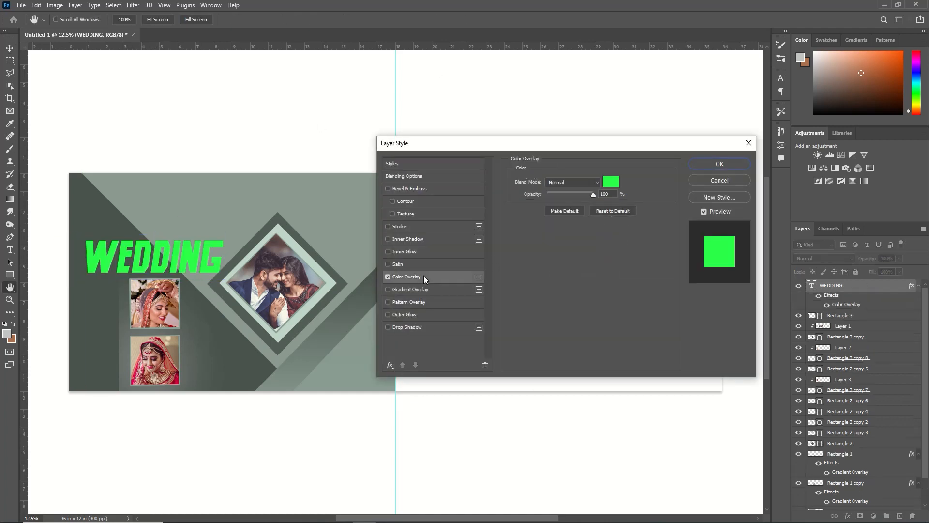
left_click(611, 182)
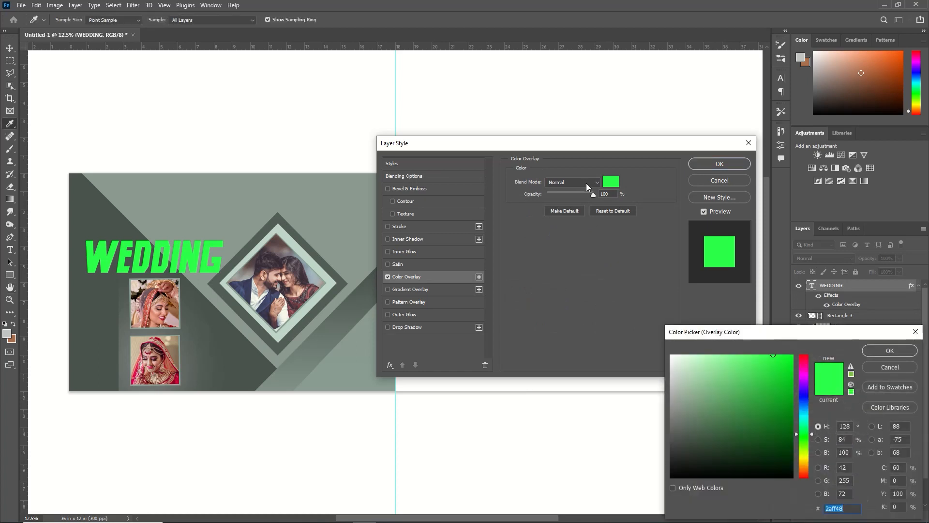
left_click(358, 211)
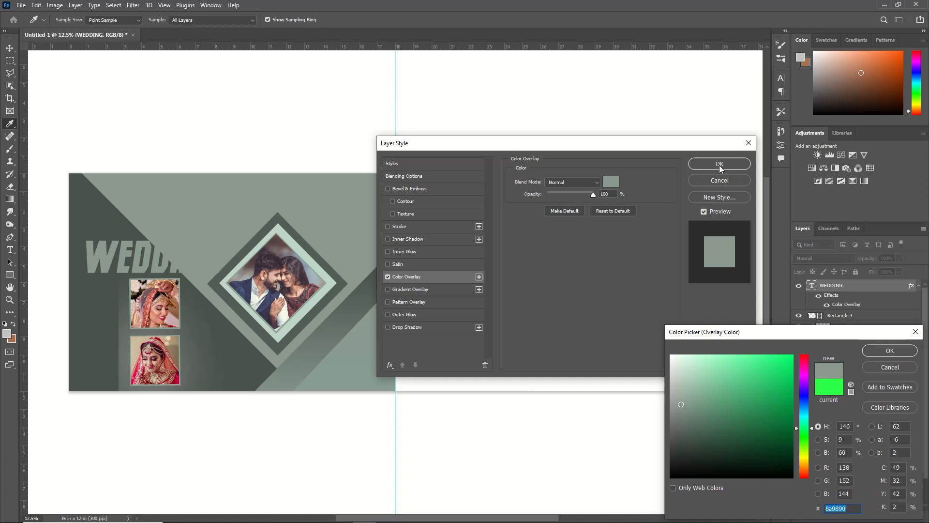
left_click(889, 350)
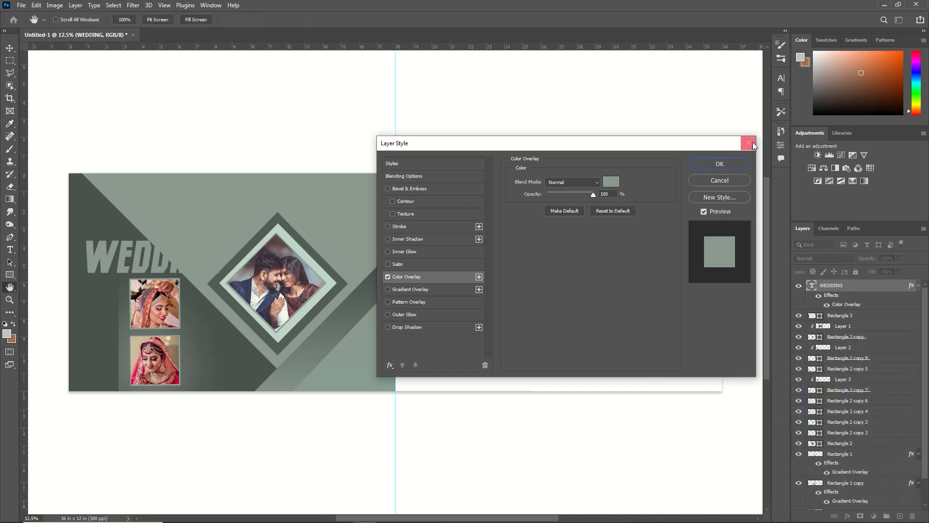
left_click(728, 165)
Step: Rotate the WEDDING text 90° counterclockwise, place it on the dark strip along the left edge and enlarge it to fill the strip
key("ctrl+t")
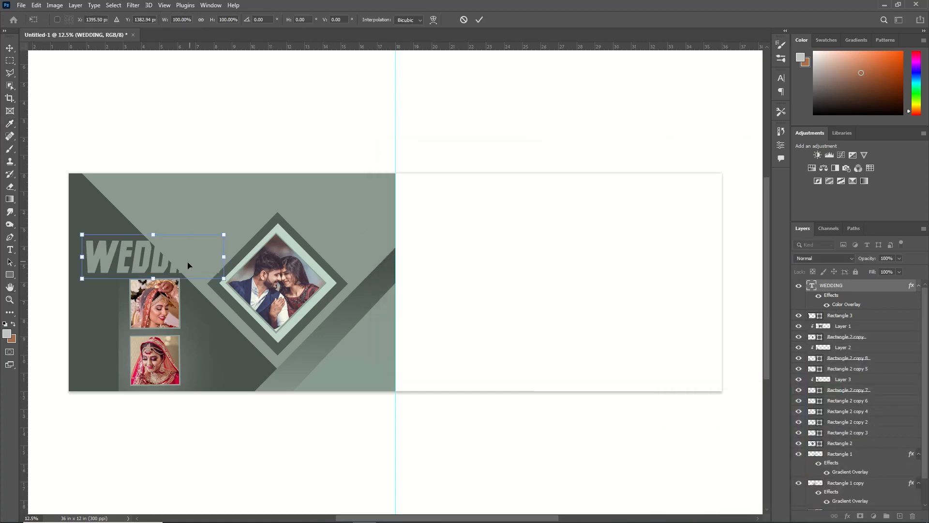
right_click(159, 268)
left_click(201, 443)
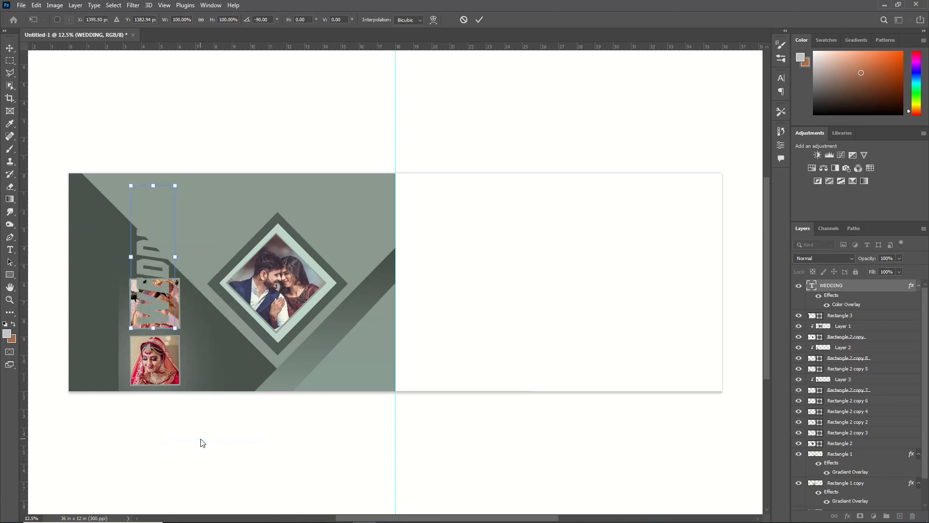
left_click_drag(144, 273, 91, 297)
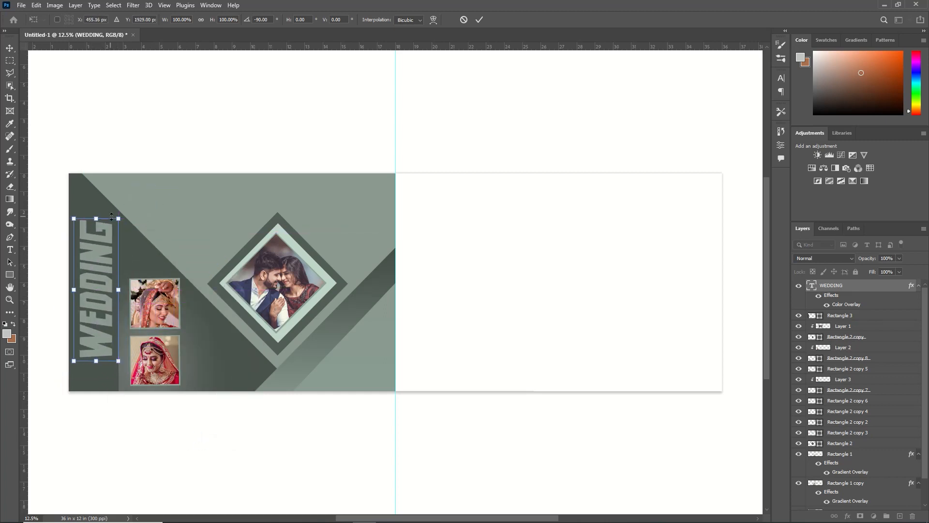
mouse_move(111, 217)
left_mouse_down()
mouse_move(98, 248)
mouse_move(110, 199)
left_mouse_up()
left_click_drag(73, 361, 72, 380)
key("Return")
Step: Duplicate the WEDDING text, then move the original beside the title's upper end and shrink it above the bride photos
key("ctrl+j")
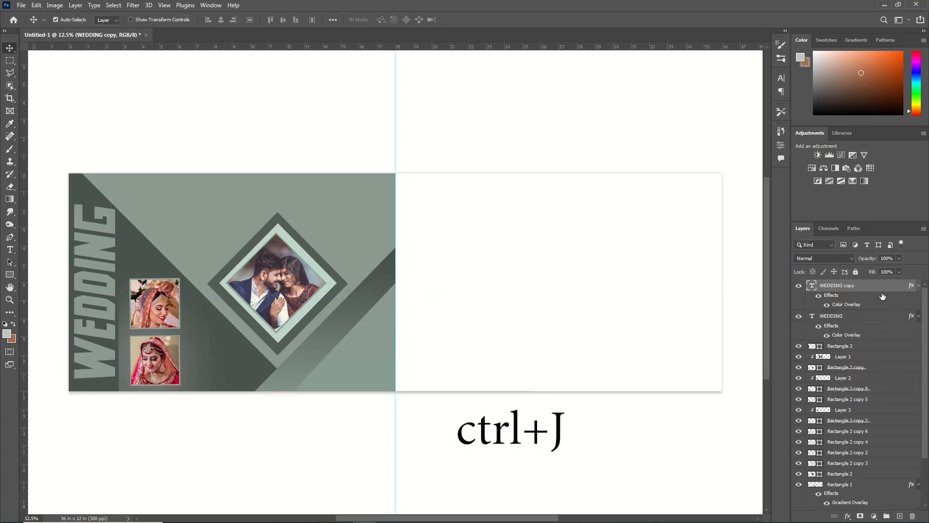
left_click(844, 318)
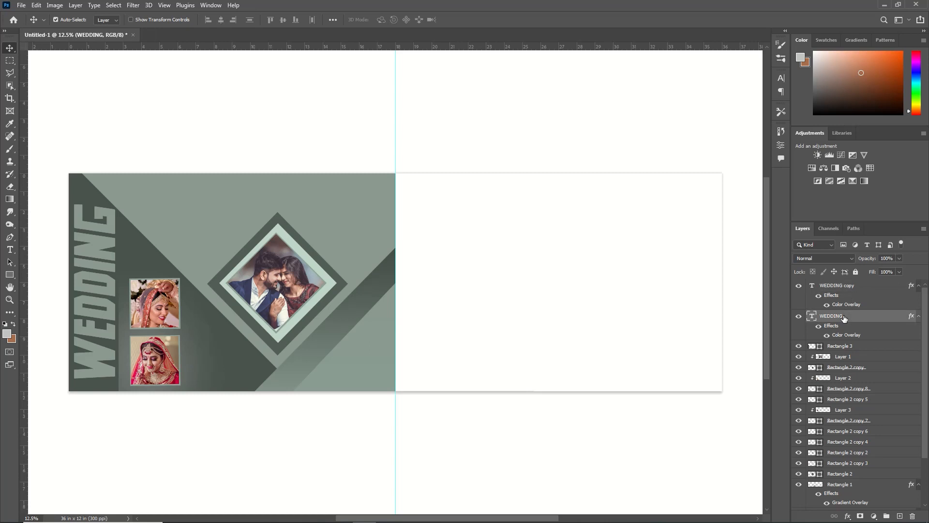
key("ctrl+t")
left_click_drag(103, 276, 182, 246)
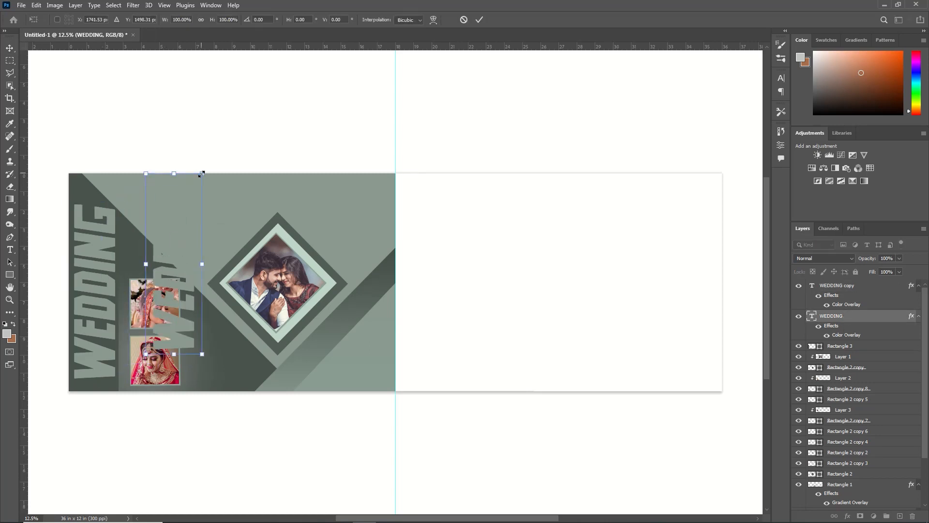
left_click_drag(201, 173, 131, 254)
Step: Replace the wording of the smaller vertical text above the bride photos with STORY
left_click(10, 251)
left_click(128, 229)
key("BackSpace")
key("BackSpace")
key("BackSpace")
key("BackSpace")
key("BackSpace")
key("BackSpace")
key("BackSpace")
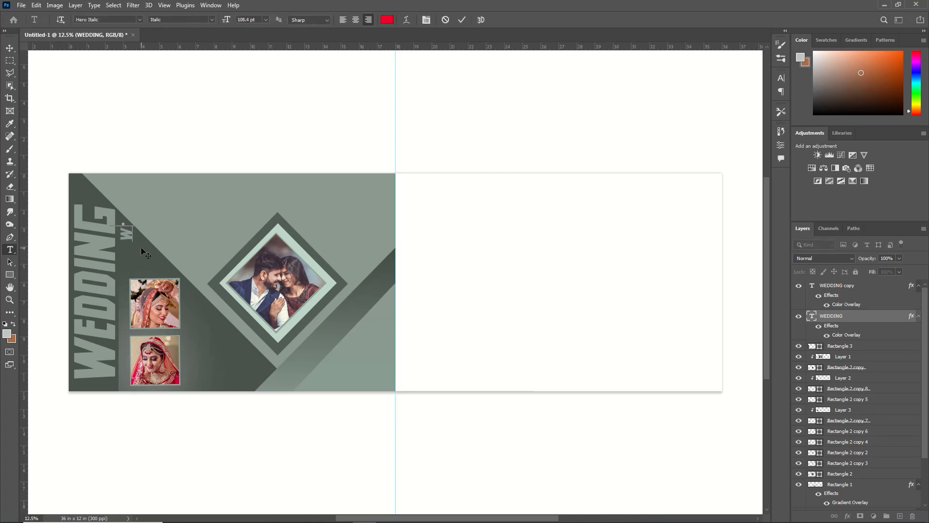
type("STORY")
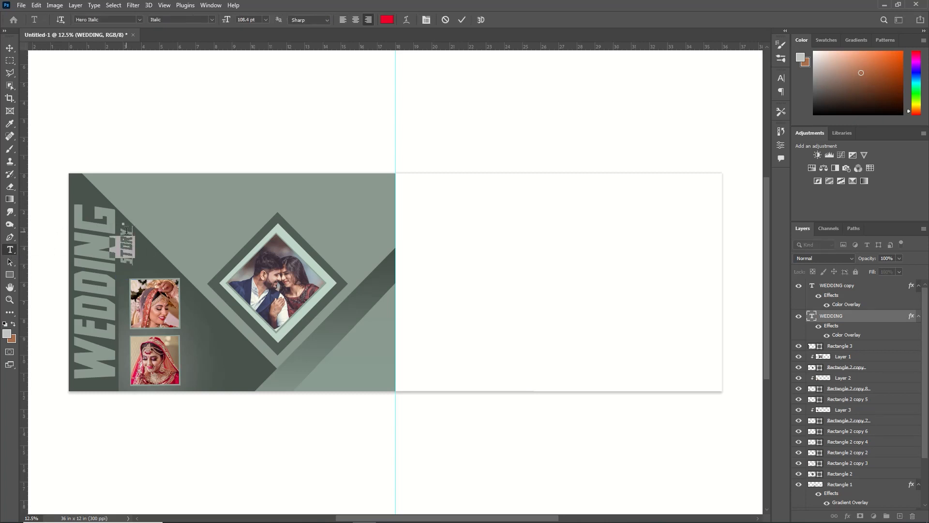
Step: Set the font of the vertical STORY text to Alien Encounters Solid Bold
left_click_drag(134, 245, 134, 262)
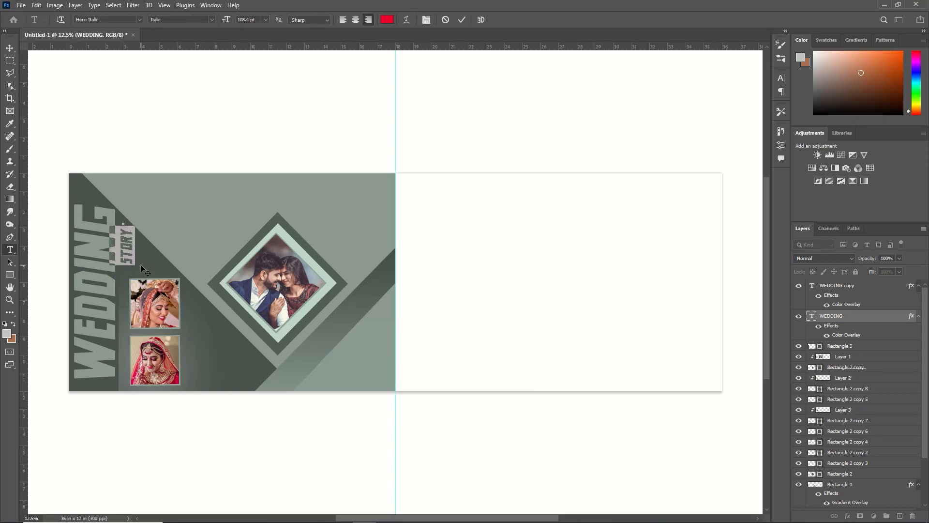
left_click(212, 20)
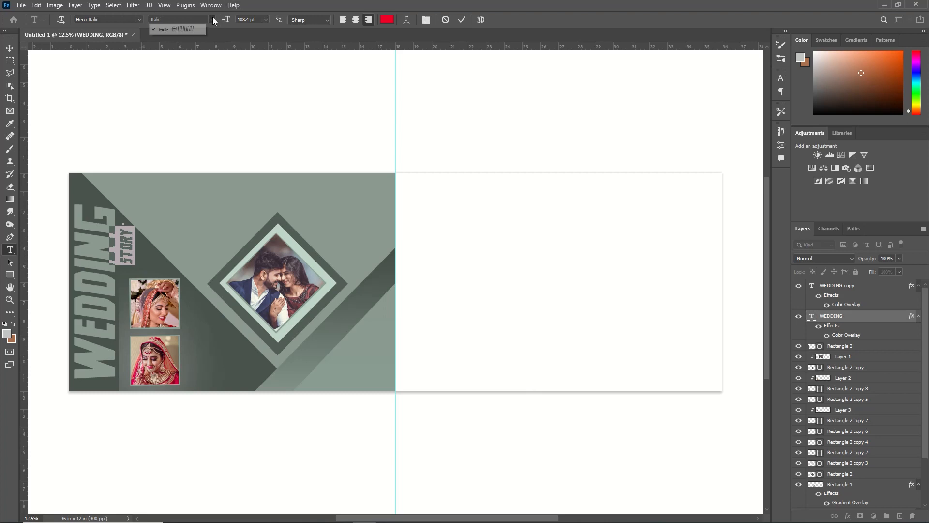
left_click(142, 17)
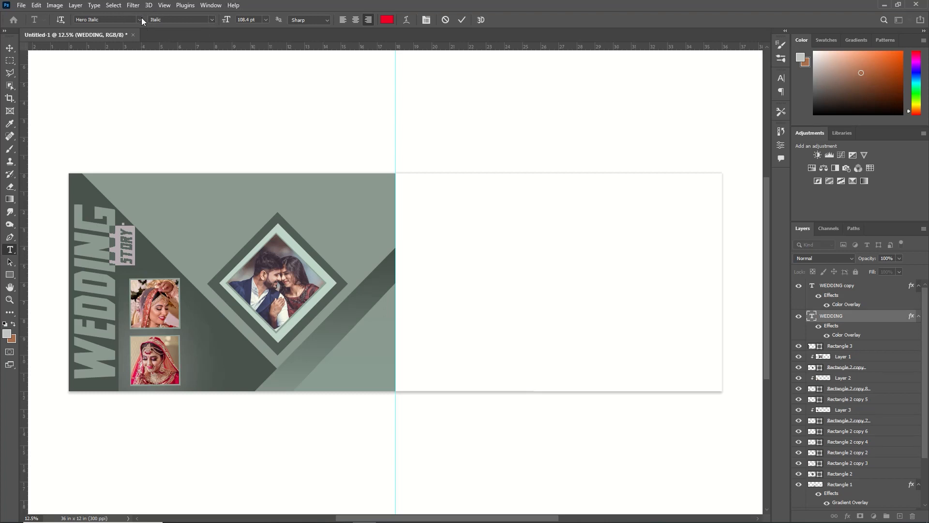
left_click(142, 20)
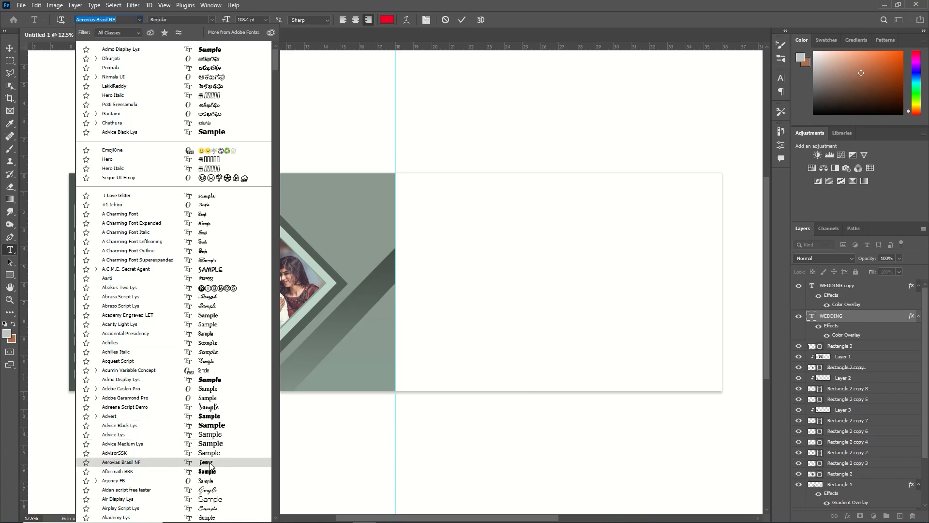
scroll(210, 466, "down", 3)
left_click(224, 494)
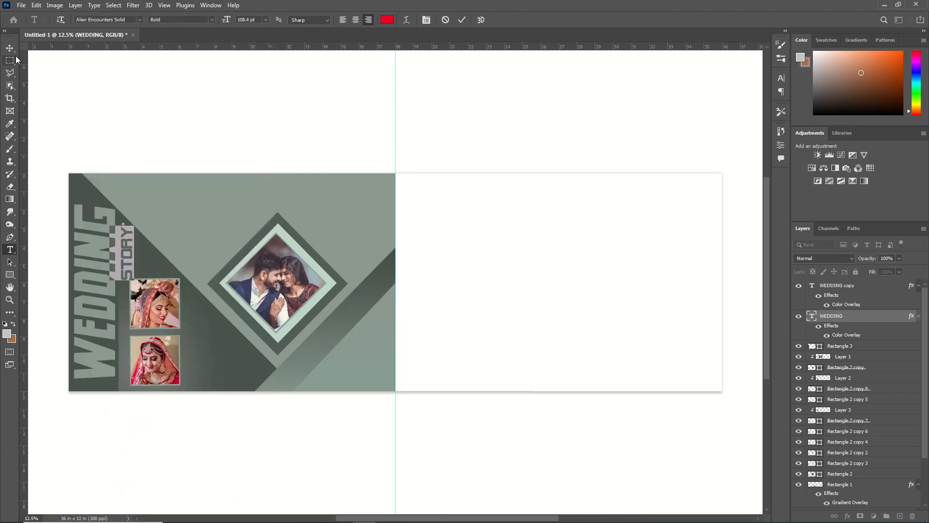
left_click(175, 62)
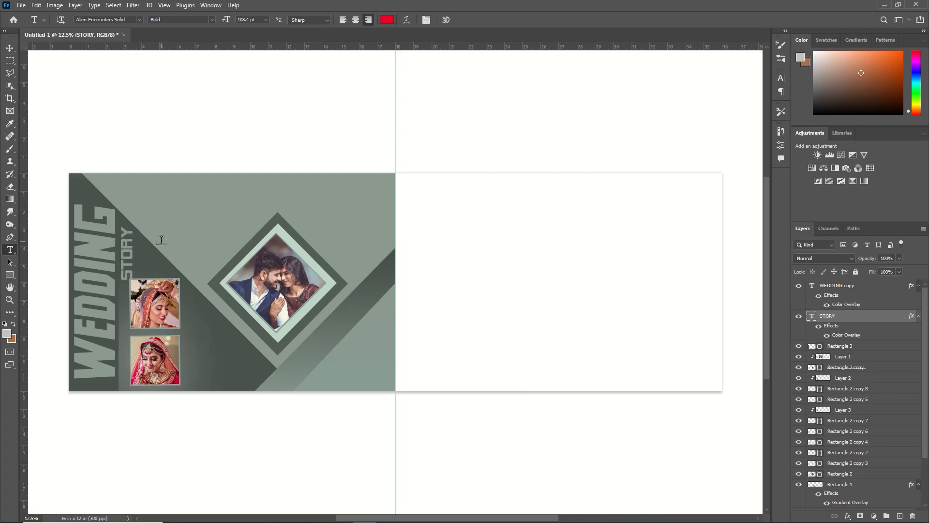
Step: Add the text Bride beside the lower bride photo in the Aidan script free tester font
left_click(200, 349)
key("ctrl+v")
key("ctrl+a")
left_click(139, 20)
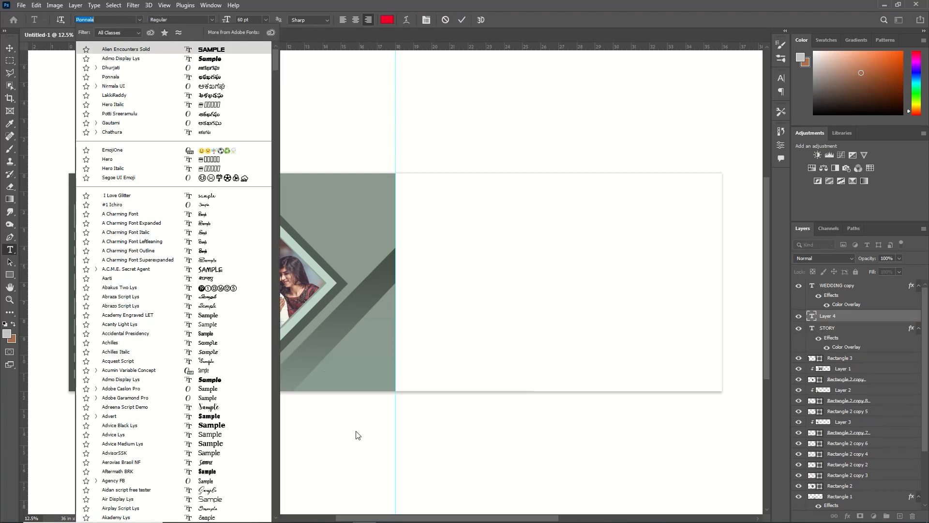
left_click_drag(388, 518, 294, 518)
left_click(139, 20)
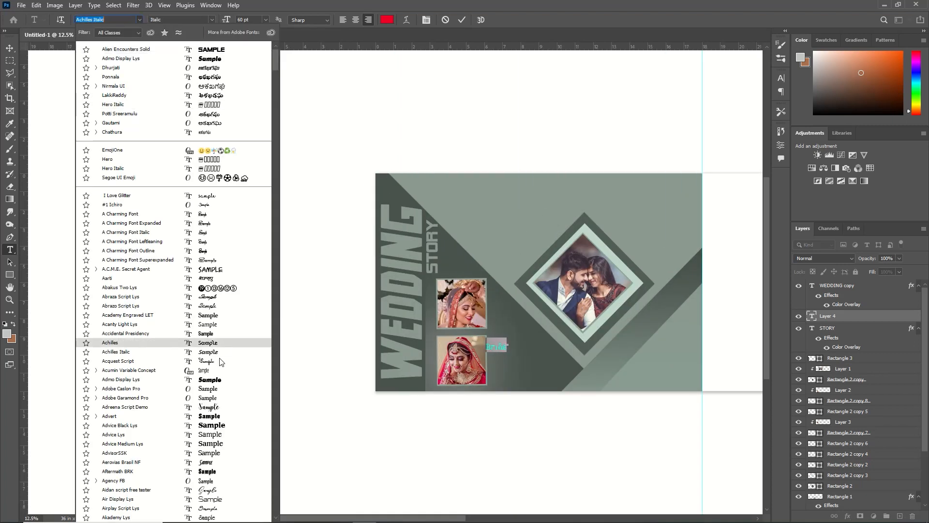
left_click(207, 490)
scroll(435, 286, "right", 1)
left_click(781, 78)
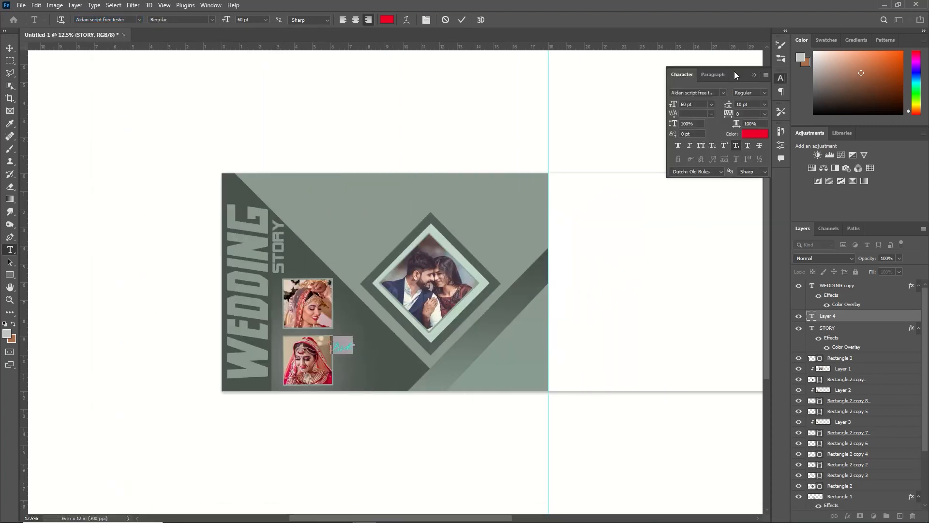
Step: Color the Bride text white, then enlarge it and place it just beside the lower bride photo
left_click(756, 134)
left_click_drag(683, 366, 641, 343)
key("Return")
key("ctrl+Return")
left_click(754, 75)
key("ctrl+t")
left_click_drag(356, 340, 380, 349)
key("Return")
Step: Add the text GROOM below Bride in the Air Display Lys font
left_click(342, 371)
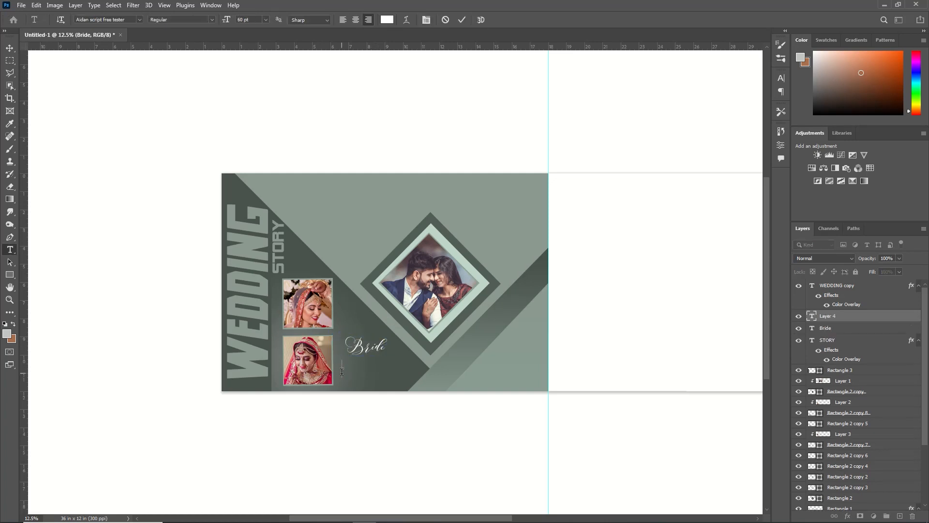
type("Groom")
key("ctrl+a")
left_click(138, 20)
scroll(208, 418, "down", 3)
left_click(207, 417)
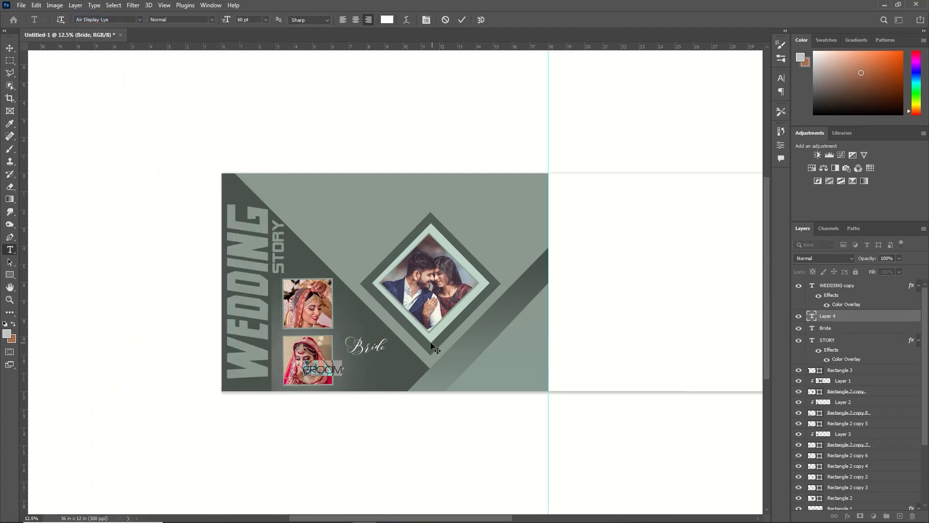
Step: Enlarge the GROOM text and position it directly beneath Bride, clear of the lower bride photo
key("ctrl+t")
key("ctrl+Return")
key("ctrl+t")
left_click_drag(336, 371, 386, 362)
left_click_drag(354, 365, 339, 370)
left_click_drag(393, 370, 370, 365)
key("Return")
left_click(754, 75)
key("ctrl+t")
key("Return")
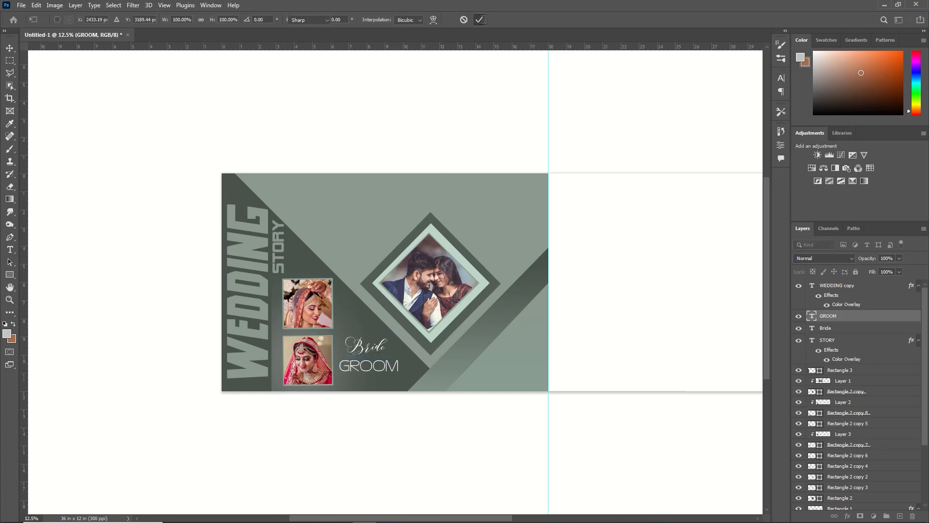
Step: Recolor the GROOM text in a muted grey-green
key("v")
left_click(370, 345)
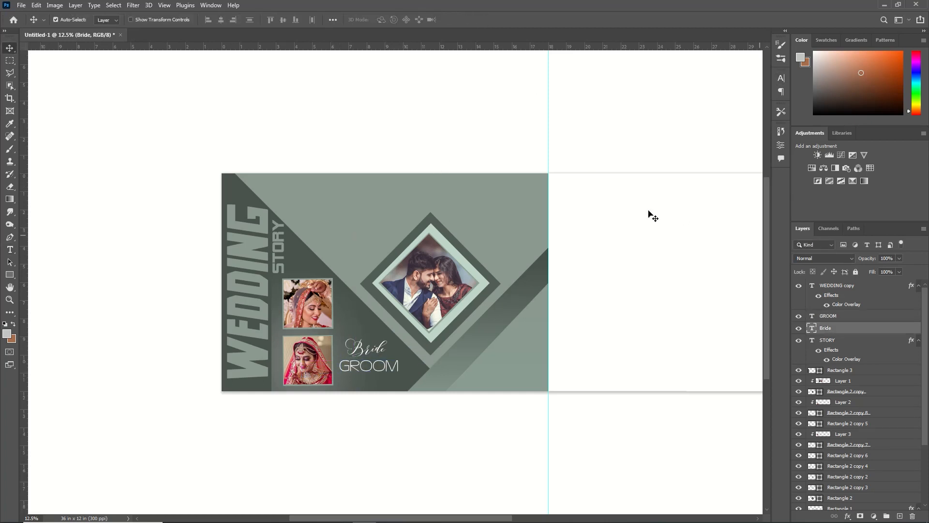
left_click(828, 317)
left_click(9, 250)
left_click(352, 19)
left_click_drag(680, 390, 675, 415)
left_click(407, 375)
key("Return")
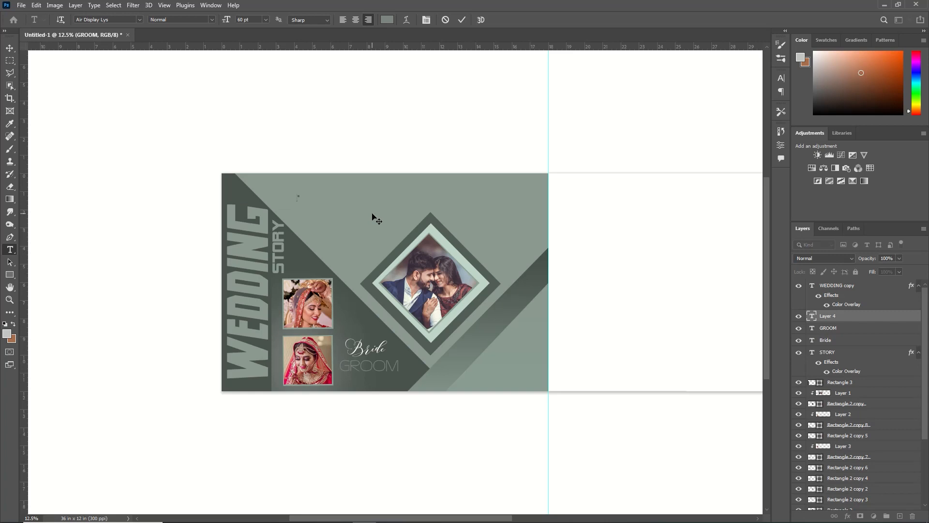
Step: Add the text I DREAMED in Alien Encounters Solid, enlarged to about 157% and placed above the diamond photo's upper-left side
key("ctrl+a")
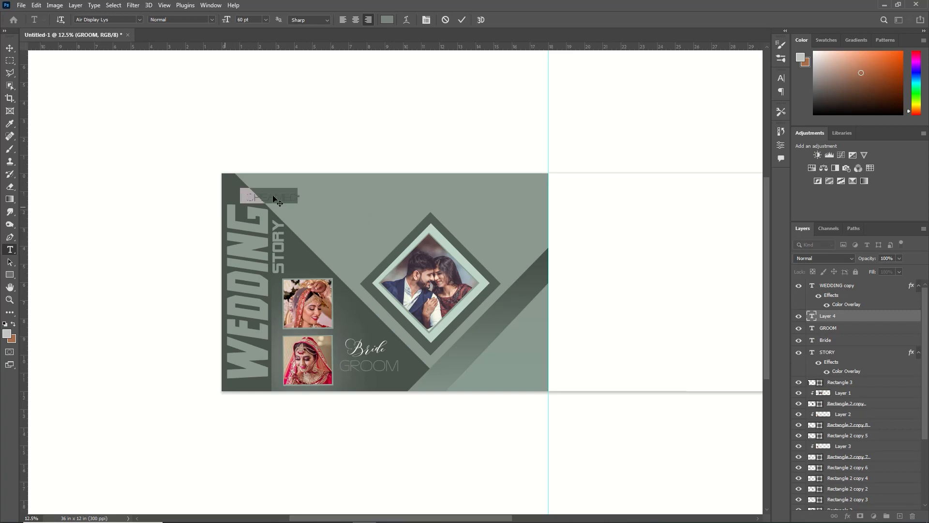
left_click(139, 20)
left_click(166, 67)
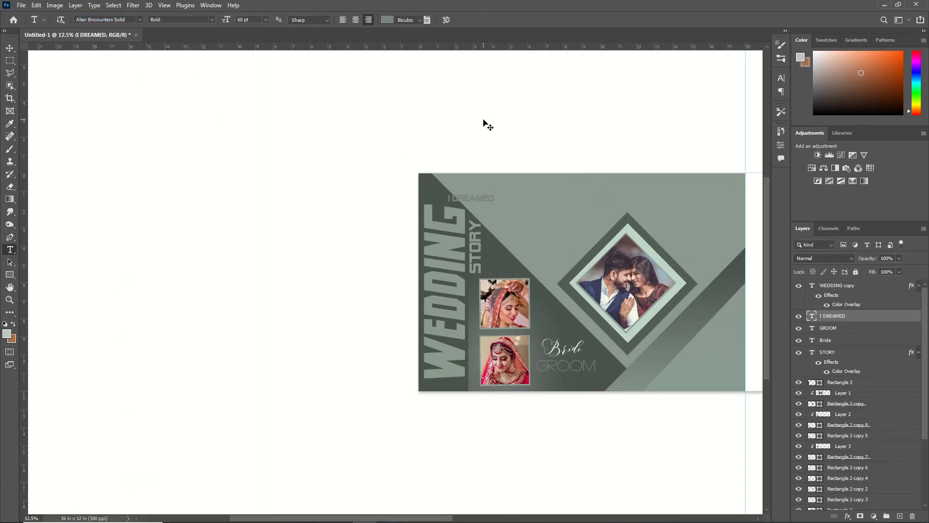
left_click_drag(484, 198, 542, 216)
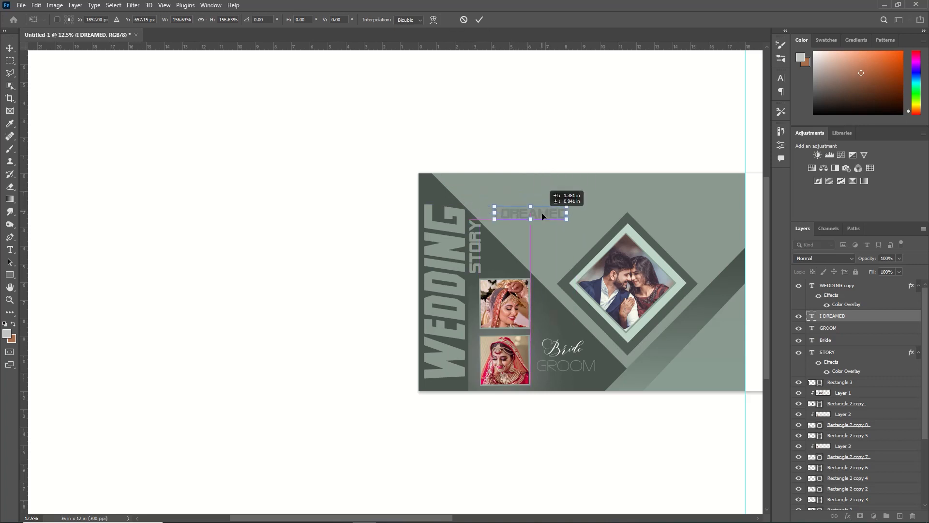
left_click(479, 19)
Step: Change the color of the I DREAMED text to a very pale green
left_click(401, 20)
left_click(683, 370)
left_click(677, 368)
left_click(674, 365)
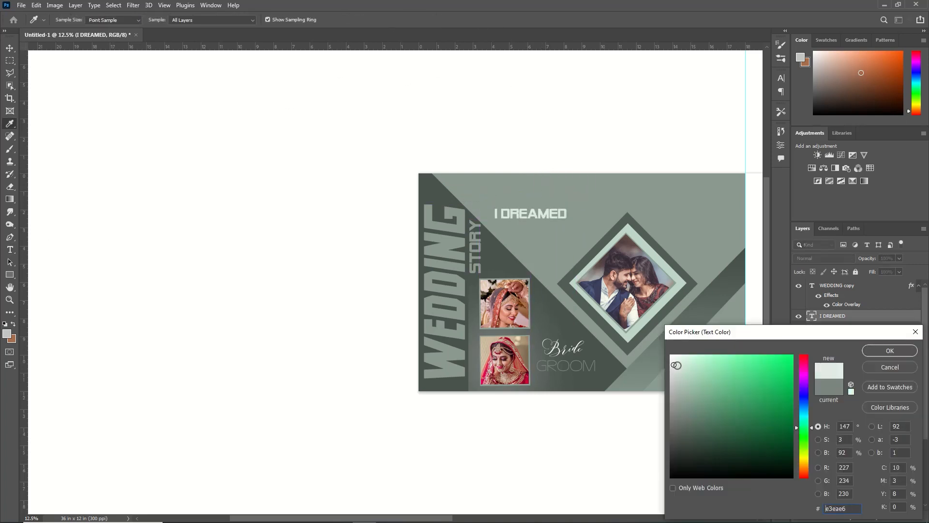
left_click(890, 350)
Step: Add the text of a wedding below I DREAMED in the Abrazo Script Lys font
left_click(508, 234)
key("BackSpace")
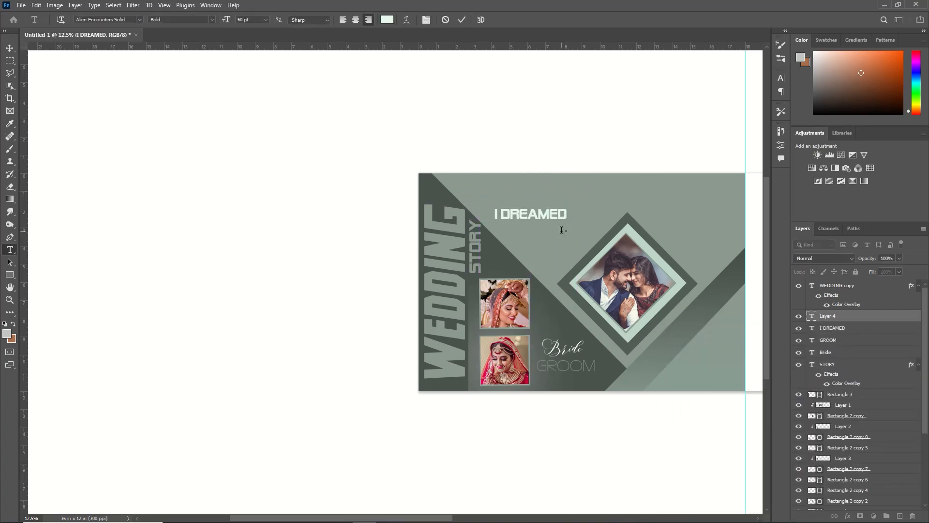
type("of a wedding")
key("ctrl+a")
left_click(139, 19)
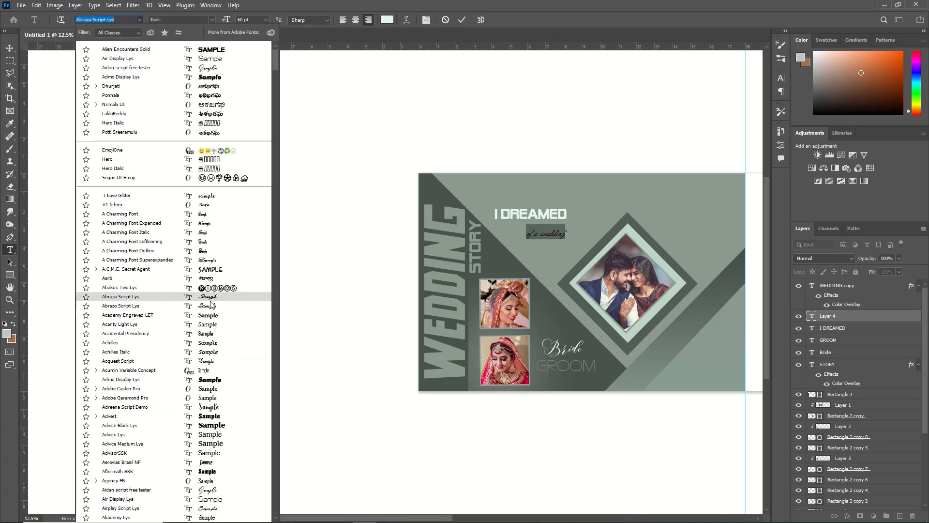
left_click(211, 306)
left_click(461, 20)
Step: Color the of a wedding text a muted light green and move it under the right end of I DREAMED
left_click(388, 20)
left_click(681, 381)
left_click(890, 350)
key("ctrl+t")
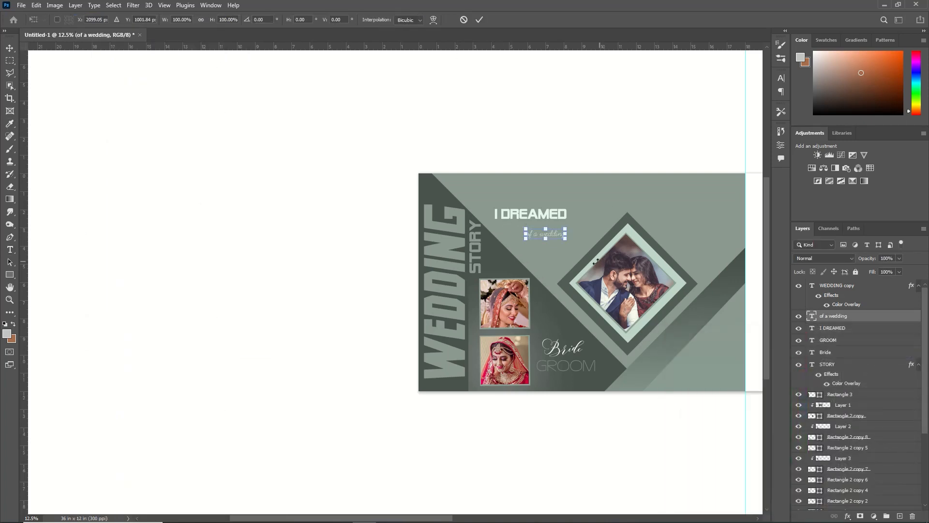
left_click_drag(556, 235, 581, 229)
key("Return")
Step: Draw a triangle about 1.44 x 1.01 in against the center guide, on the light green area at the page's lower right
scroll(605, 209, "right", 4)
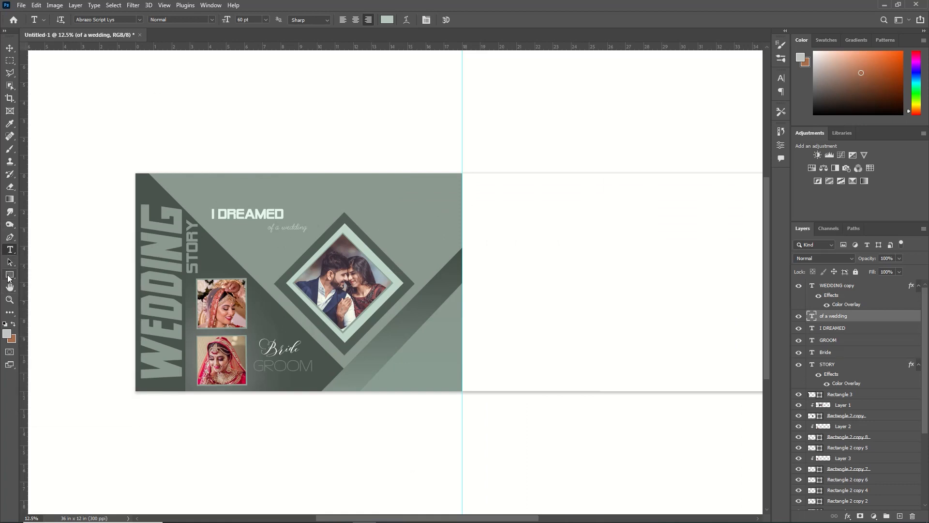
left_click(9, 277)
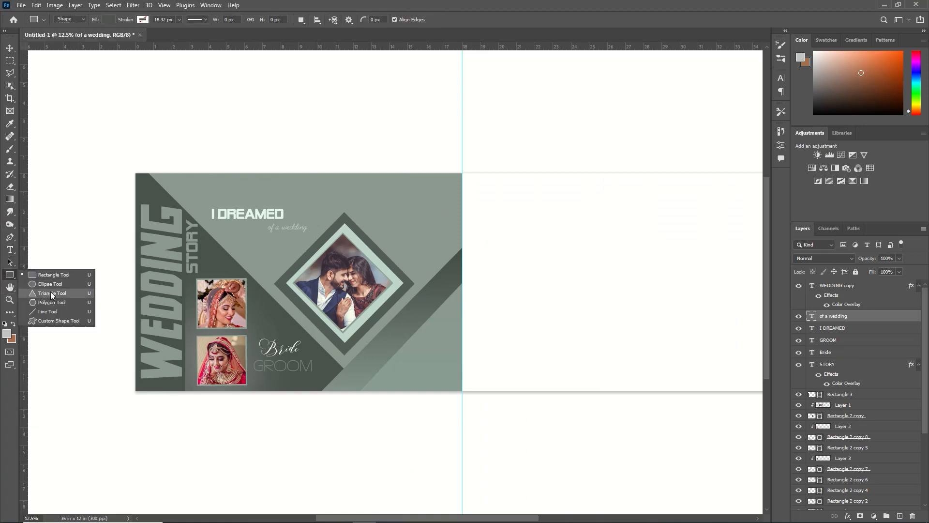
left_click(51, 294)
left_click_drag(436, 329, 463, 347)
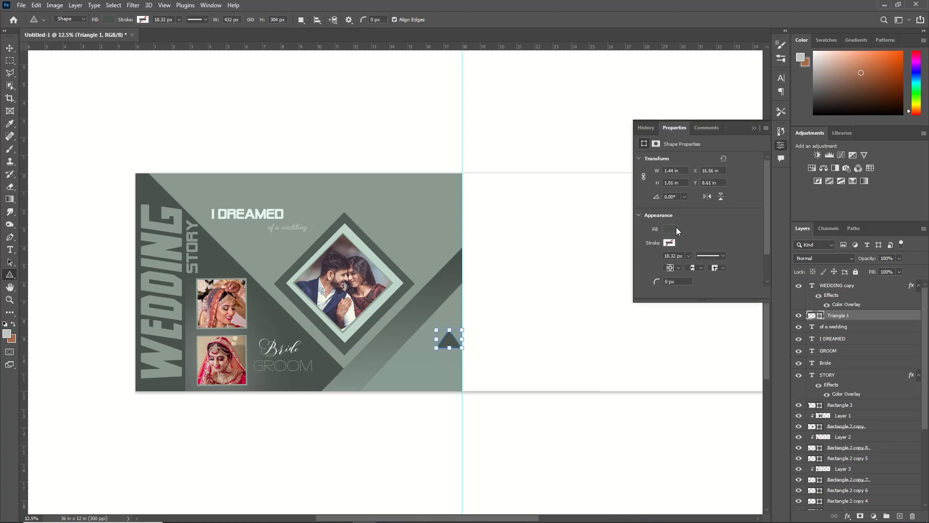
Step: Fill the triangle with the recently used pale green e4f7ec and bring its layer to the top of the stack
left_click(673, 228)
left_click(654, 281)
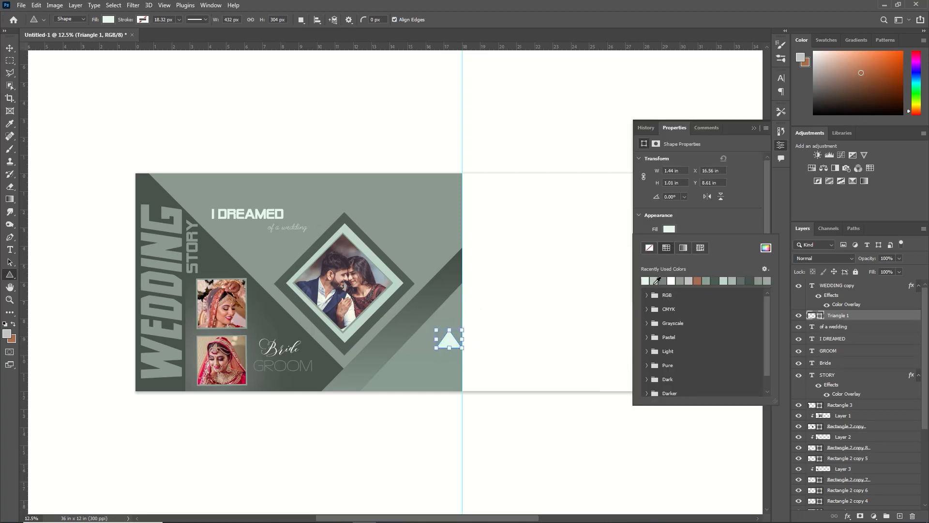
left_click(754, 129)
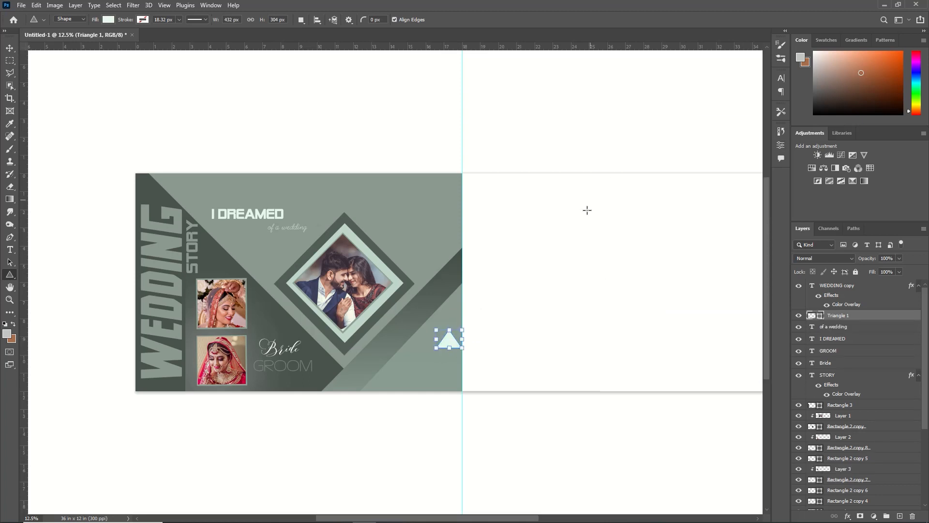
left_click_drag(855, 313, 837, 284)
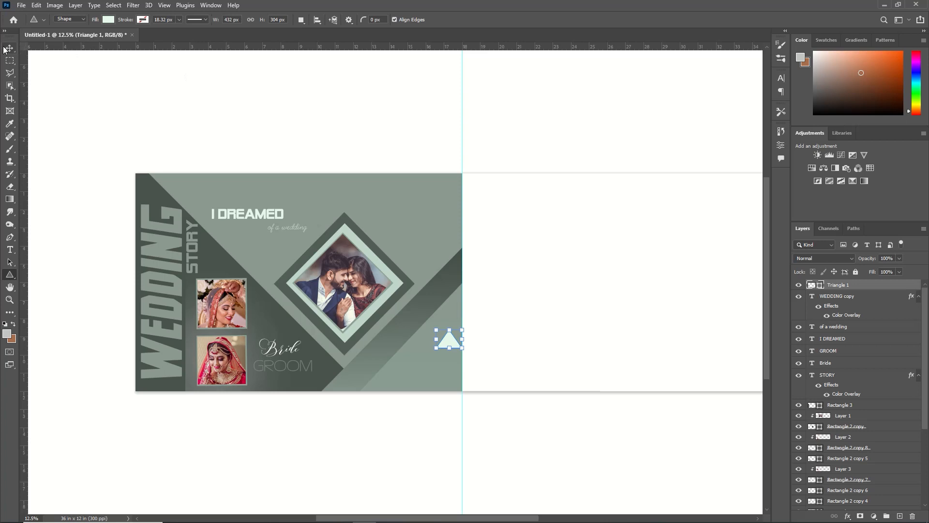
Step: Duplicate the triangle, then recolor the original with 899b91 sampled from the background and stack it above the copy
key("ctrl+j")
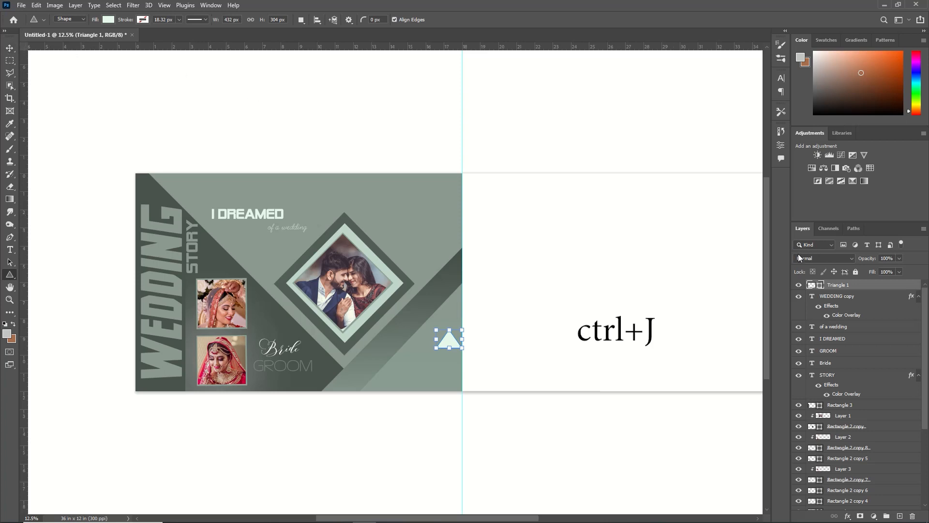
left_click(844, 296)
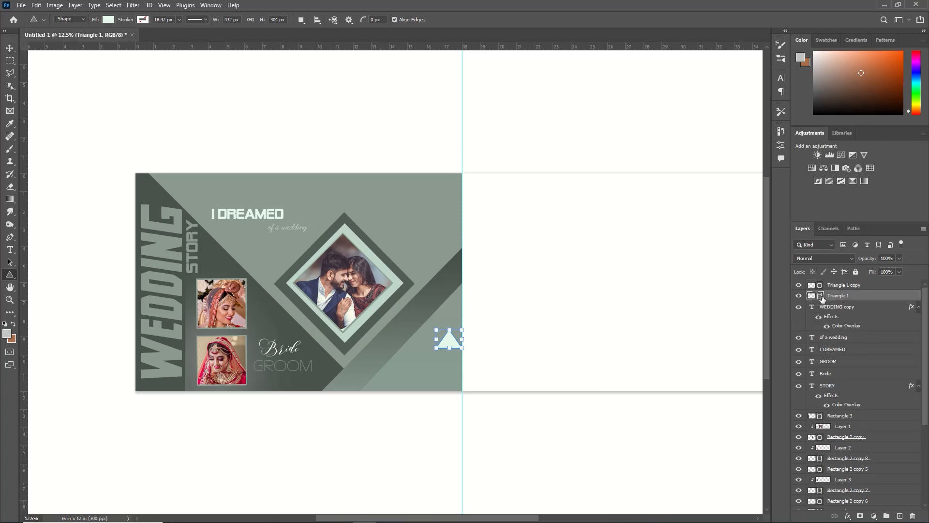
double_click(822, 296)
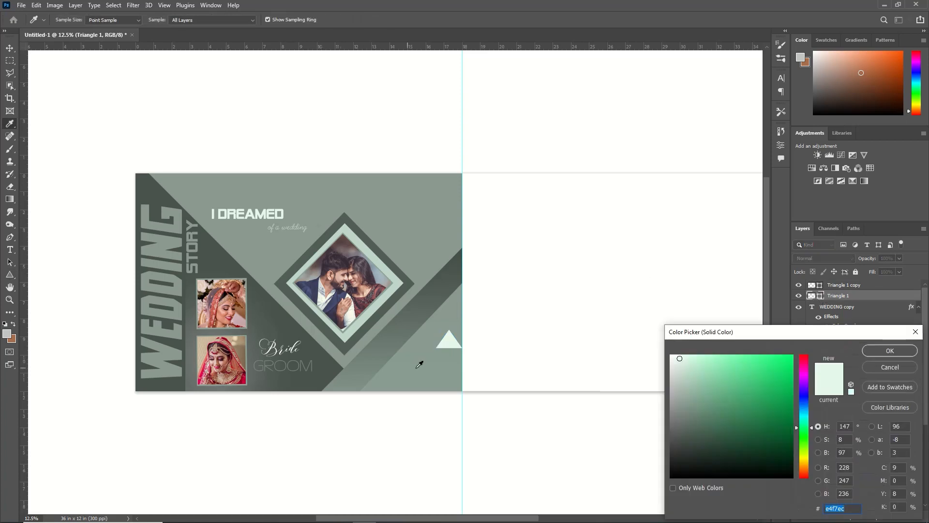
left_click(419, 342)
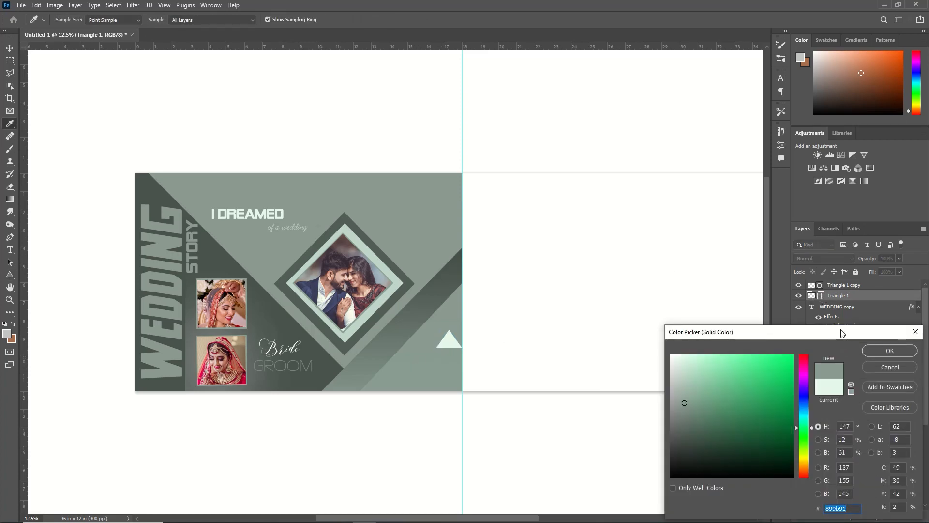
left_click(881, 352)
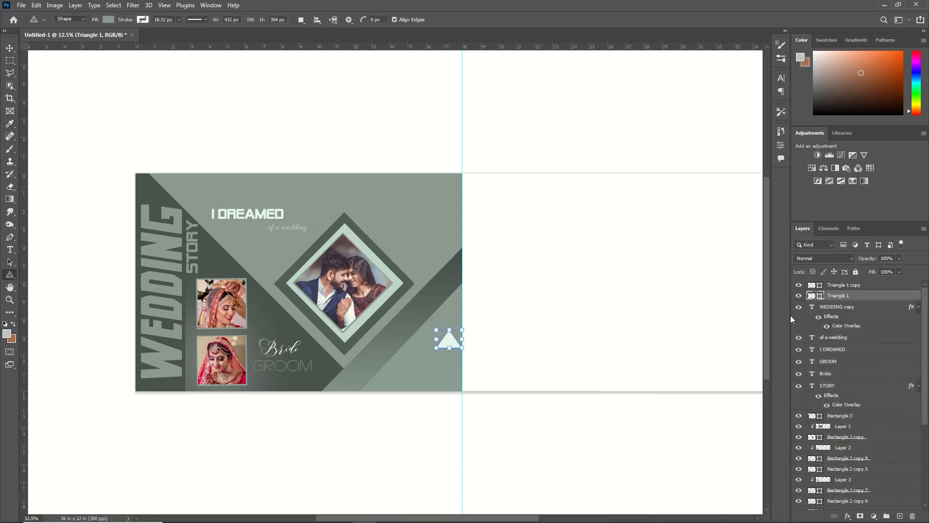
left_click_drag(842, 299, 838, 286)
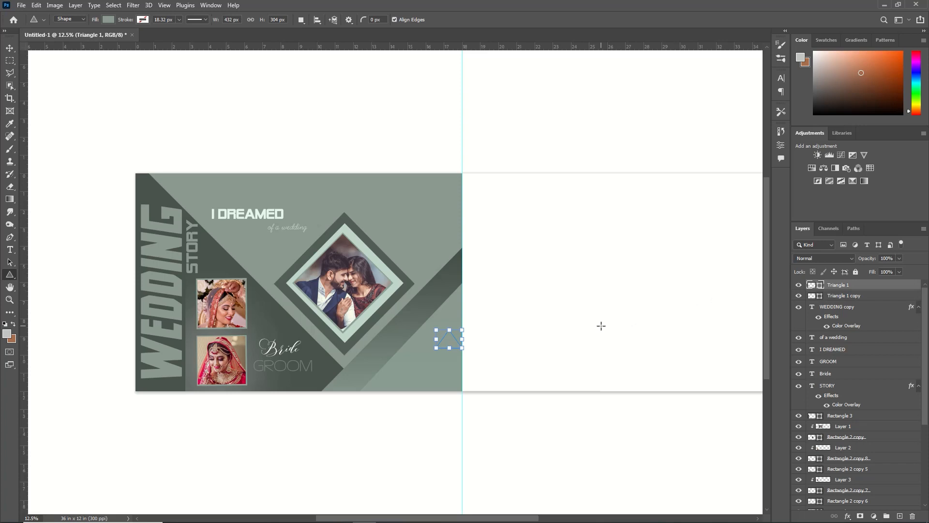
Step: Lower and widen the grey-green triangle over the pale one to leave a chevron, and shift both slightly away from the center guide
key("ctrl+t")
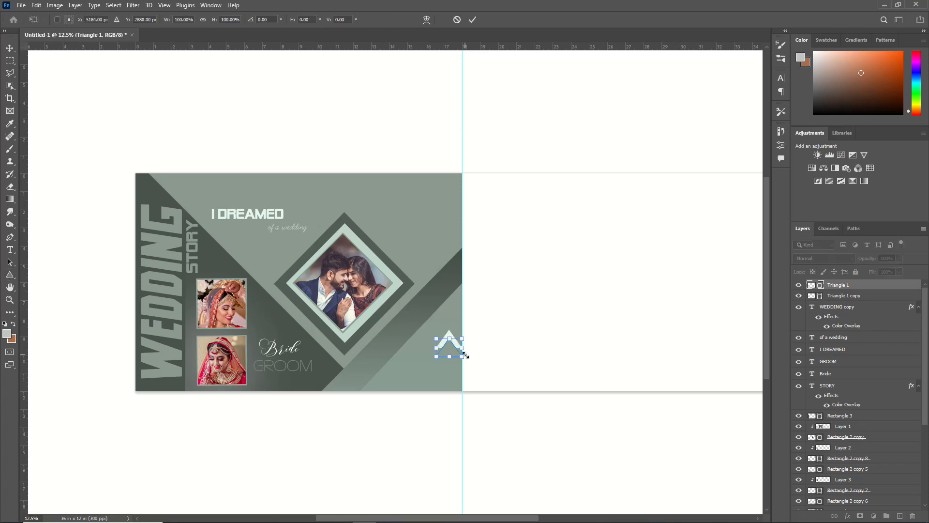
left_click_drag(464, 349, 468, 348)
left_click(473, 19)
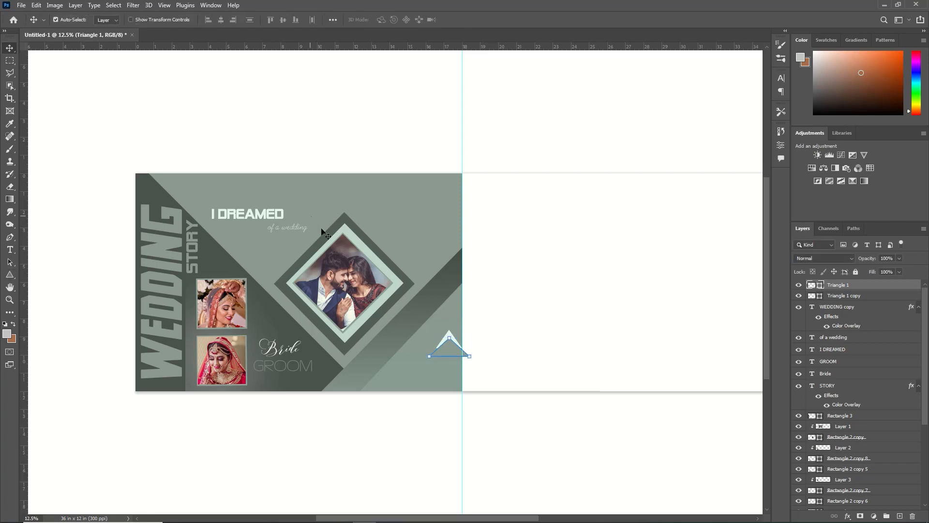
left_click(839, 296, "shift")
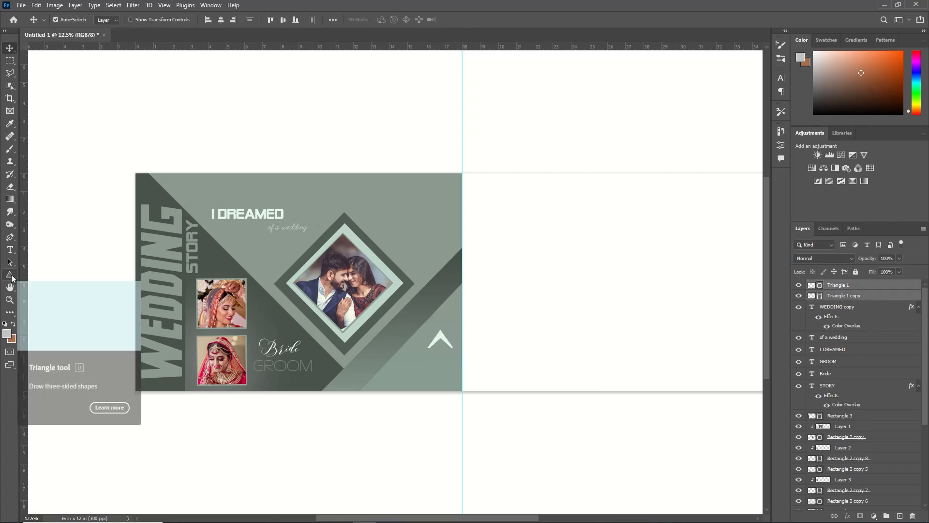
Step: Draw a circle about 1.79 in across around the chevron with the Ellipse tool
left_click(12, 277)
right_click(11, 278)
left_click(45, 284)
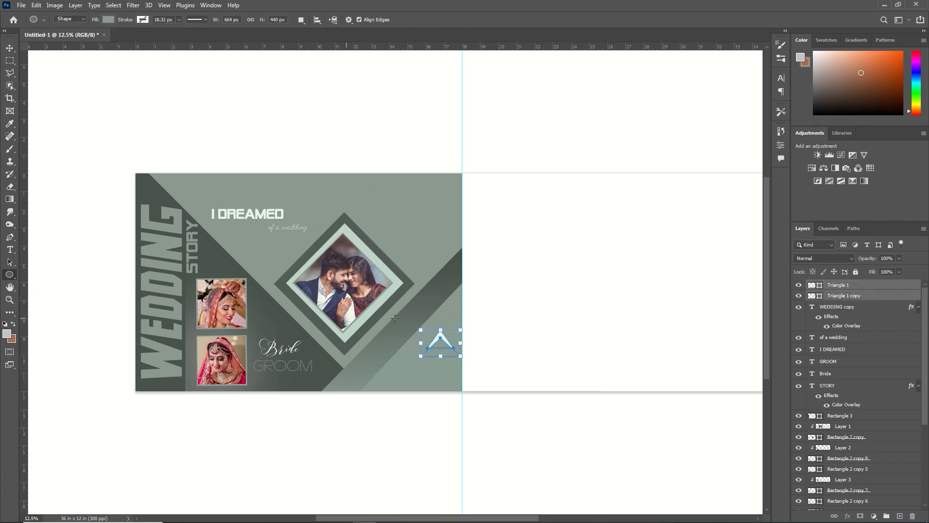
left_click_drag(425, 326, 457, 373)
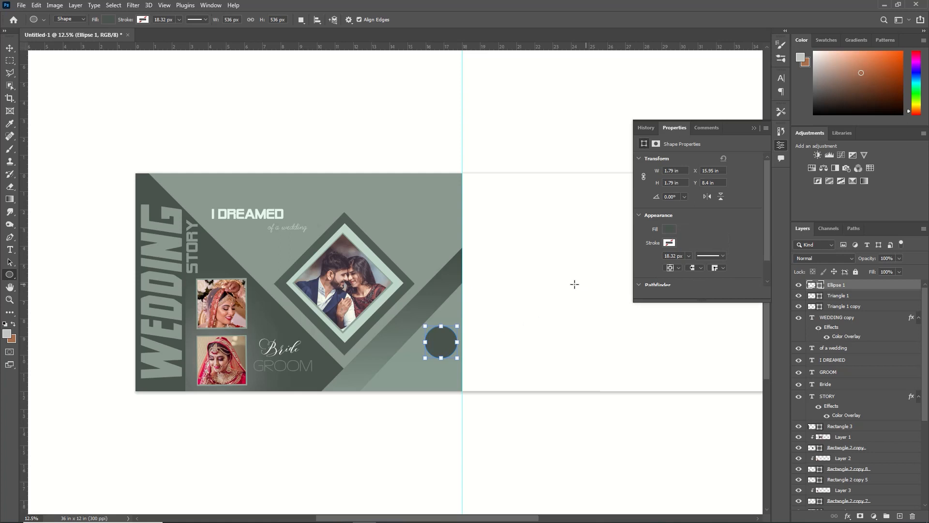
Step: Remove the circle's fill and give it a pale green stroke 23.79 px wide
left_click(666, 232)
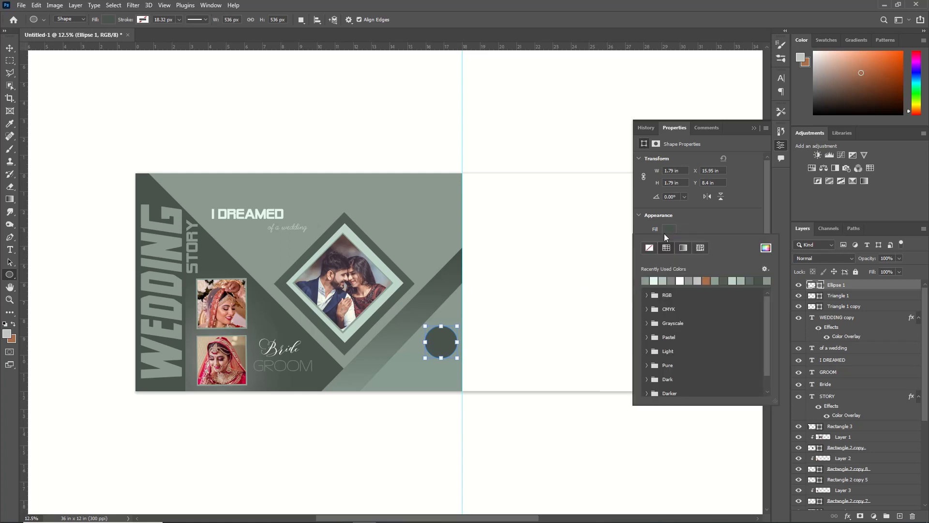
left_click(650, 248)
left_click(700, 228)
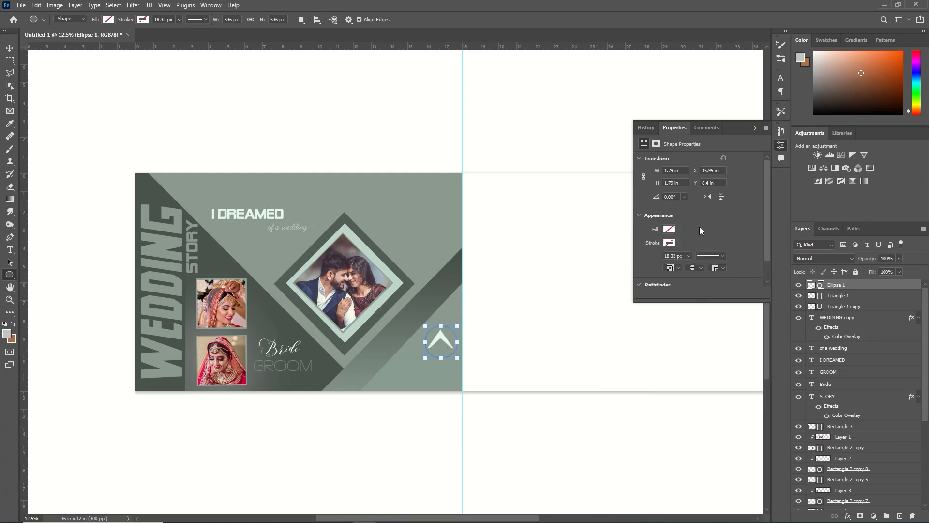
left_click(669, 244)
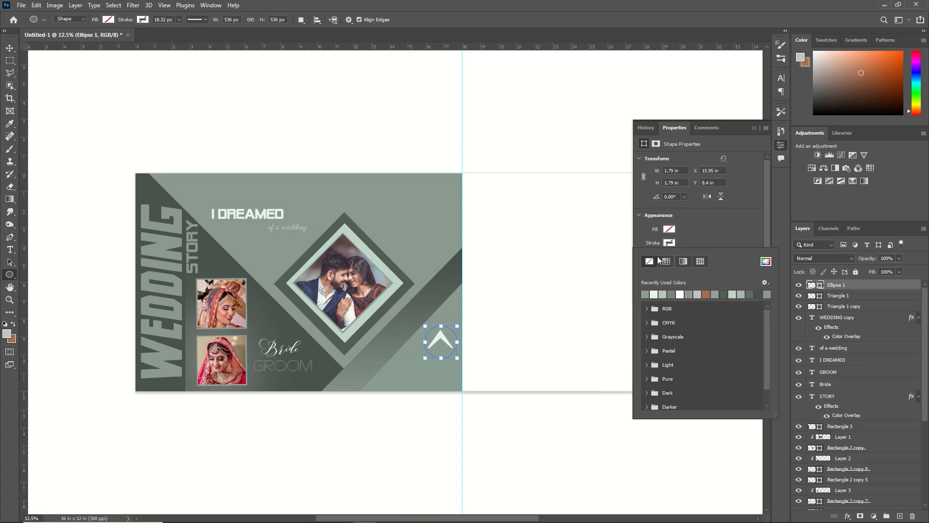
left_click(656, 294)
left_click(753, 128)
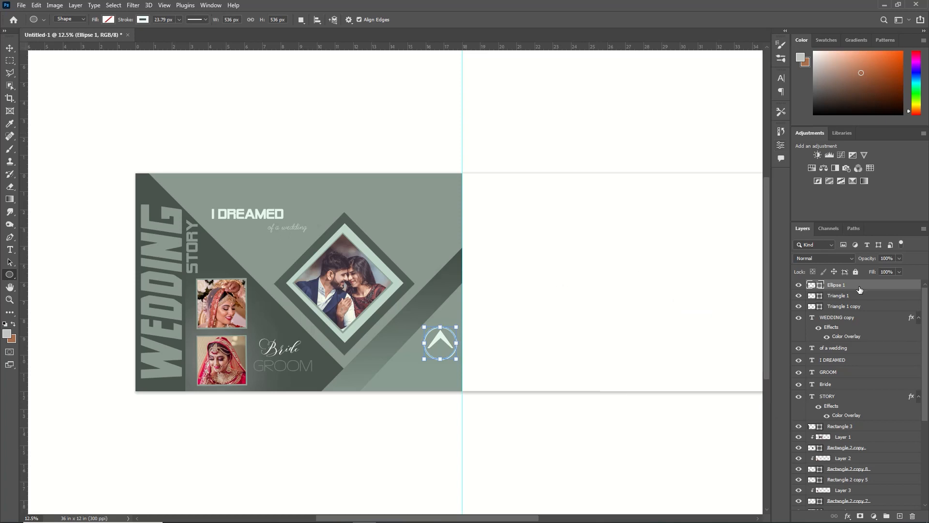
Step: Group the circle with both triangles and scale the group down to a small icon
left_click(855, 300, "shift")
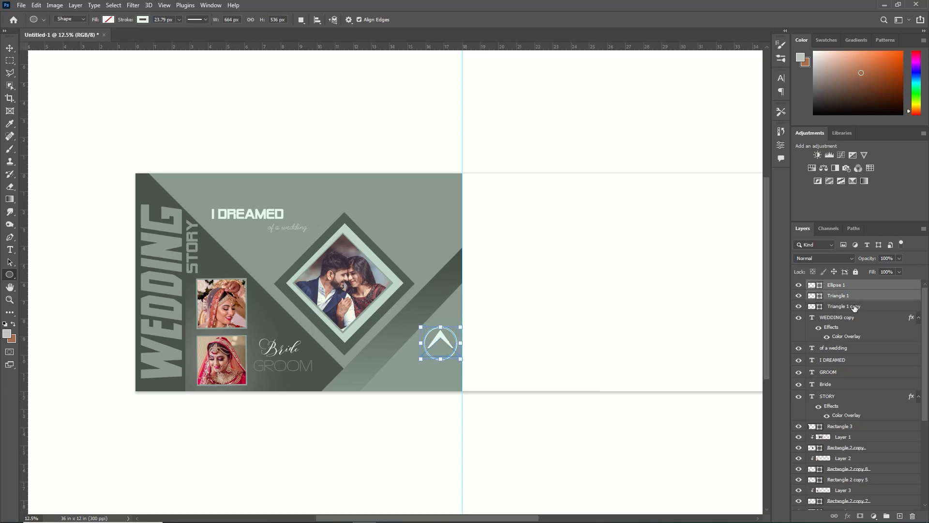
left_click(854, 306, "shift")
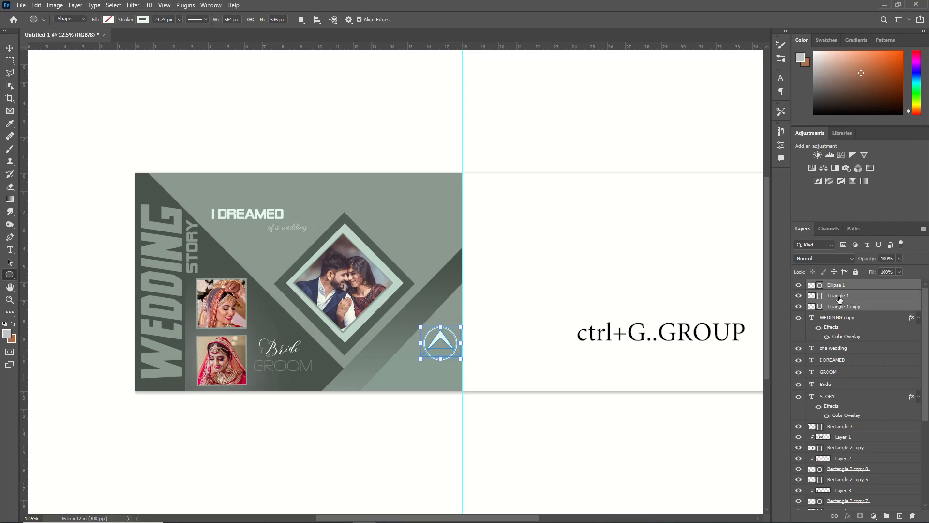
key("ctrl+g")
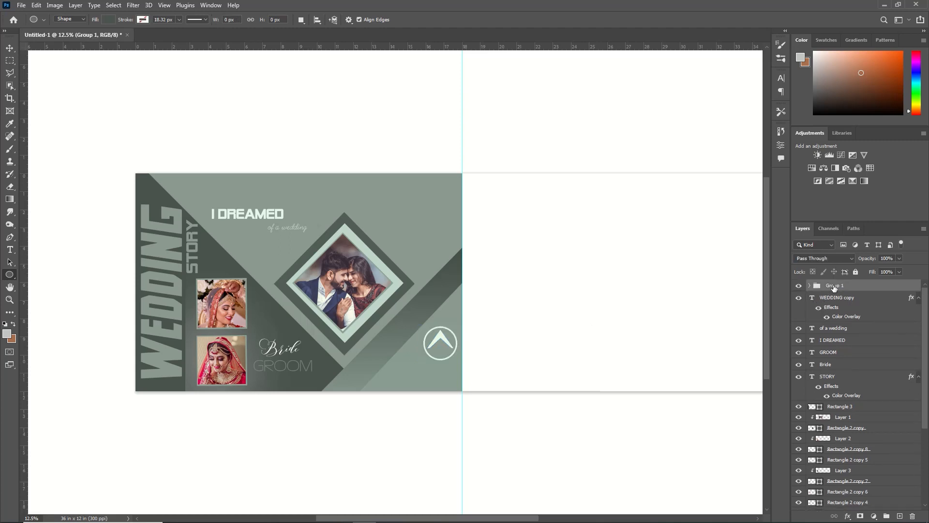
key("ctrl+t")
left_click_drag(458, 327, 434, 359)
left_click(479, 20)
key("ctrl+z")
key("ctrl+t")
left_click(480, 20)
Step: Move the circle and triangle layers of the icon up and closer to the center guide on the light green corner area
left_click(809, 285)
left_click(867, 318, "shift")
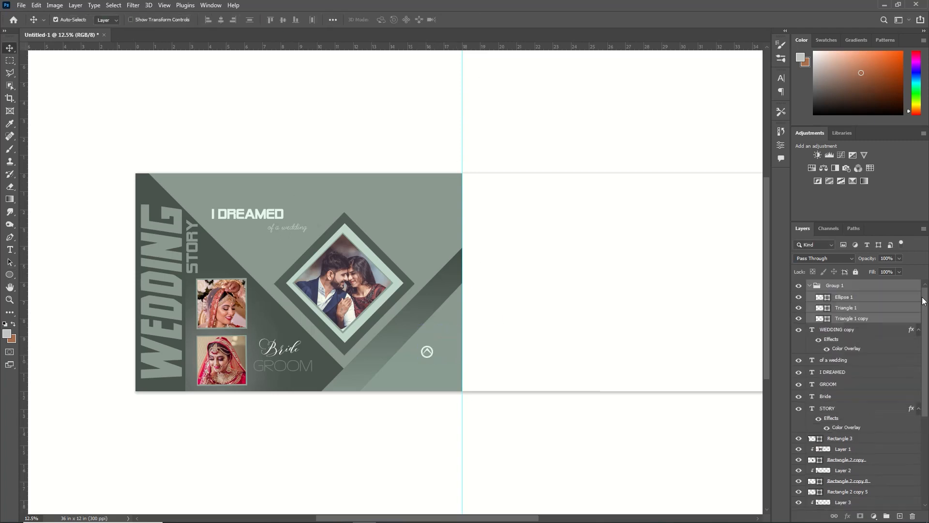
key("ctrl+t")
key("shift+Right")
key("shift+Right")
key("shift+Right")
key("shift+Right")
key("shift+Right")
key("shift+Up")
key("shift+Up")
key("shift+Up")
key("shift+Up")
key("shift+Up")
key("Left")
key("Left")
key("Left")
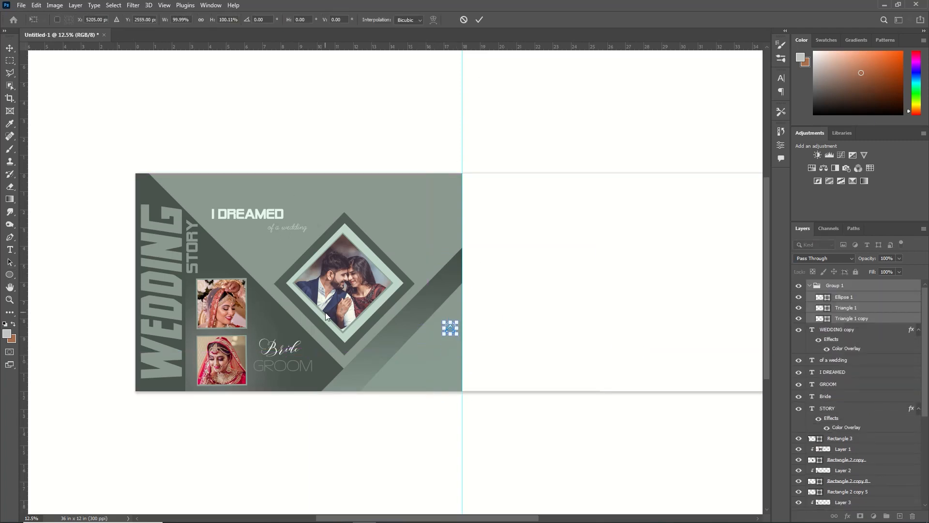
key("Left")
key("Left")
key("Left")
key("Left")
key("Left")
key("Left")
key("Left")
key("Left")
key("Left")
key("Left")
key("Down")
key("Down")
key("Down")
key("Down")
key("Return")
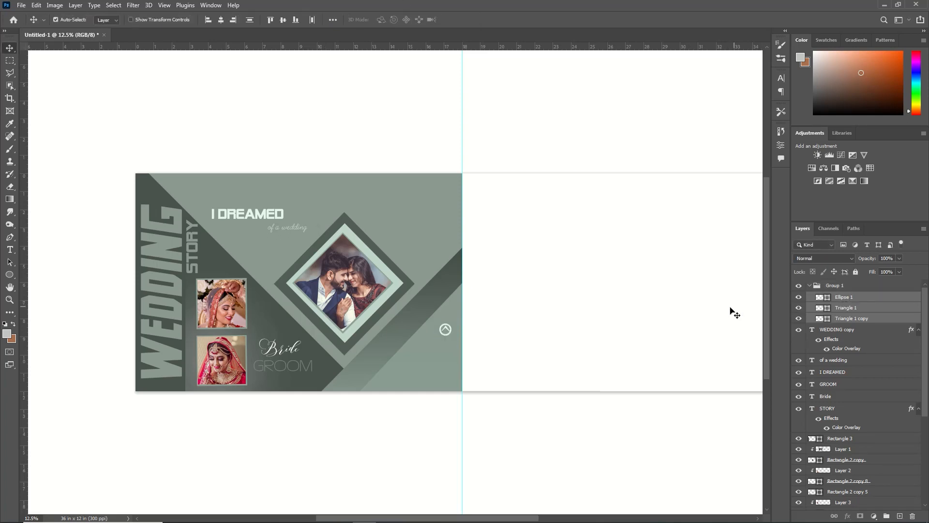
Step: Duplicate the chevron icon's layers and place the copy directly below the original
key("ctrl+j")
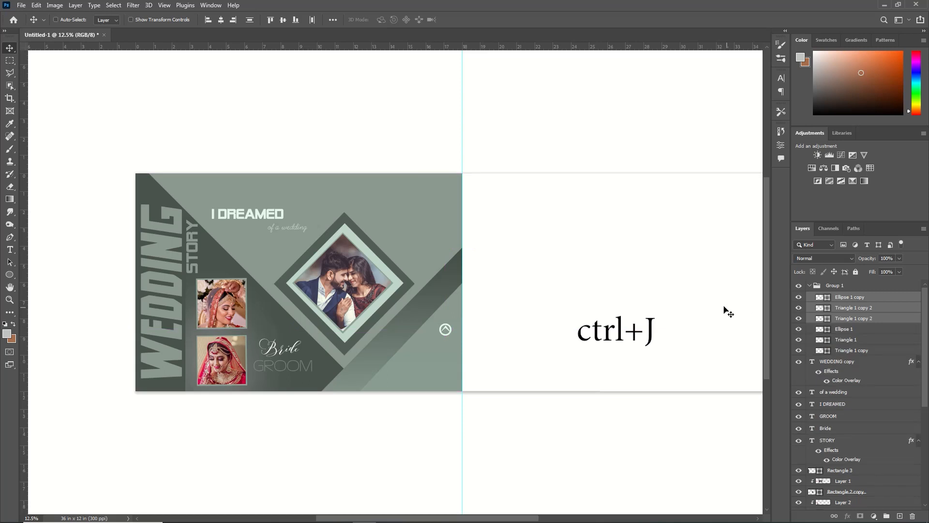
key("ctrl+t")
key("shift+Down")
key("shift+Down")
key("shift+Down")
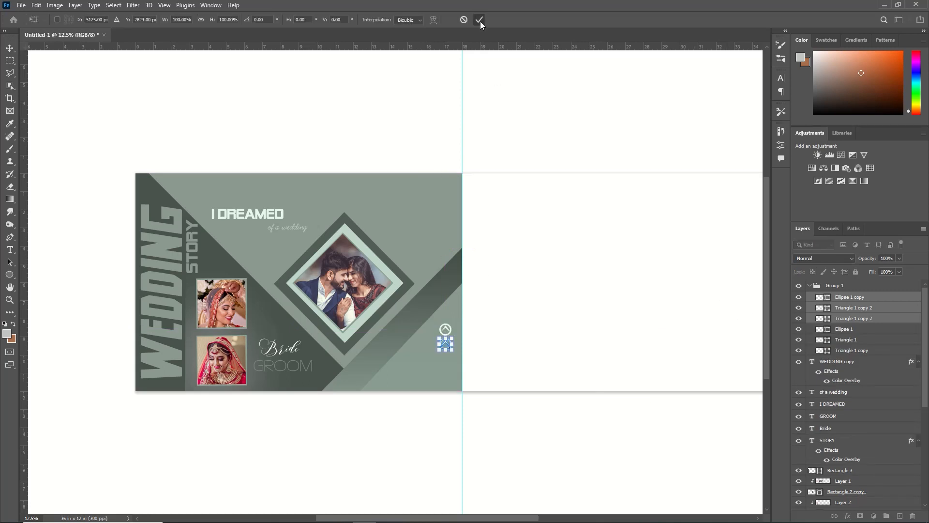
left_click(479, 21)
Step: Add two more copies of the chevron icon below, completing an evenly spaced vertical column of four
key("ctrl+j")
key("ctrl+t")
key("shift+Down")
key("shift+Down")
key("shift+Down")
left_click(480, 20)
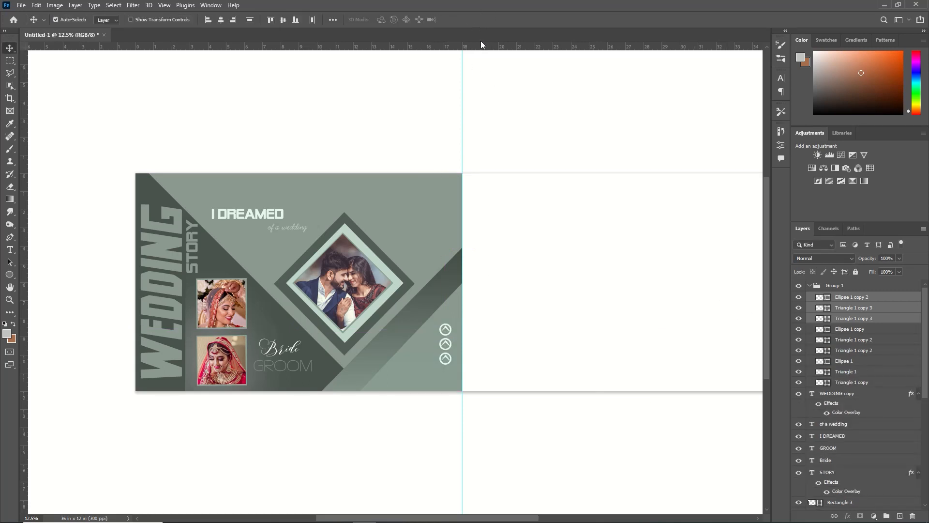
key("ctrl+j")
key("ctrl+t")
key("shift+Down")
key("shift+Down")
left_click(480, 20)
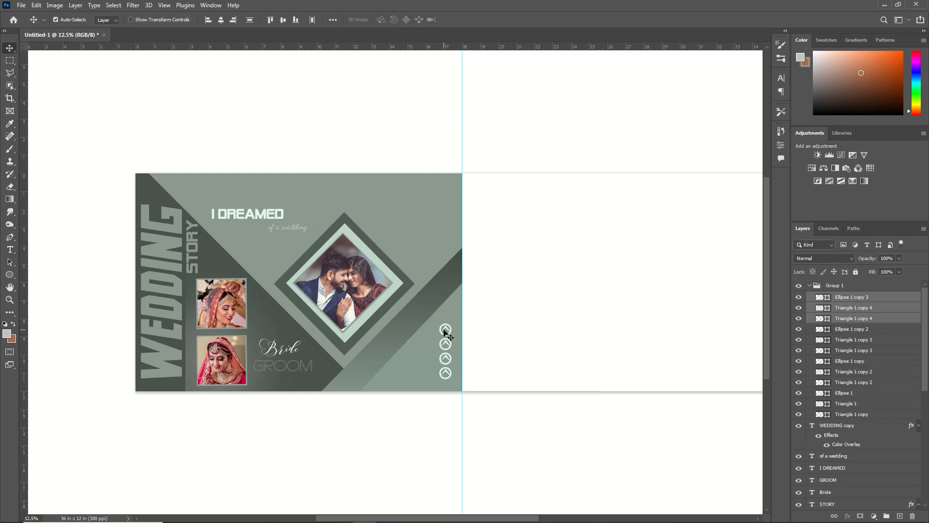
Step: Duplicate the circle and triangle layers of all four chevron icons
left_click(837, 415, "shift")
left_click(844, 286, "shift")
left_click(845, 297)
left_click(861, 414, "shift")
key("ctrl+j")
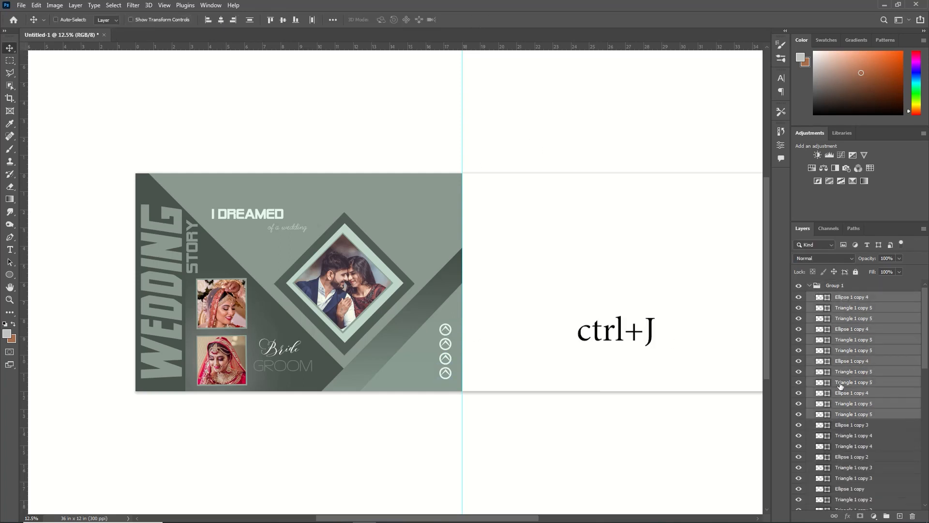
Step: Rotate the copied icons 90° into a row, scale them down slightly and place them under I DREAMED, before of a wedding
key("ctrl+t")
left_click_drag(450, 362, 272, 265)
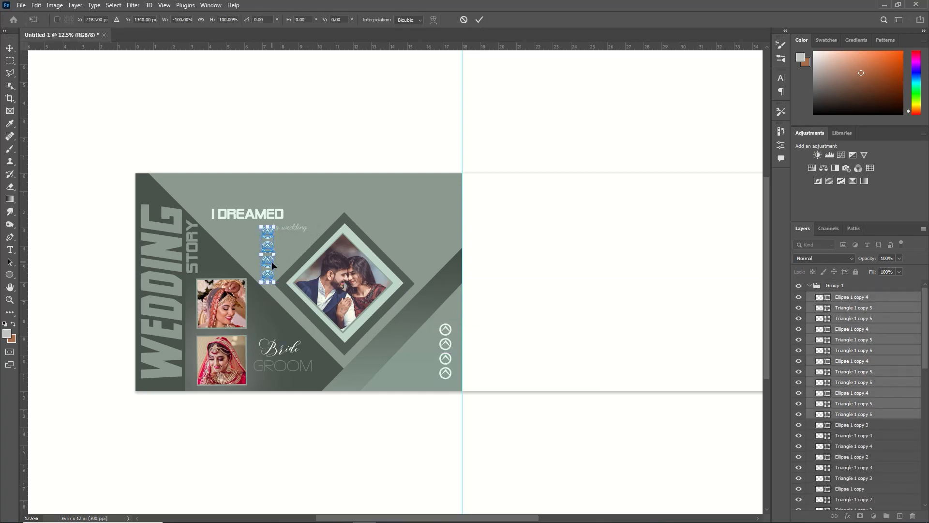
right_click(271, 271)
left_click(320, 444)
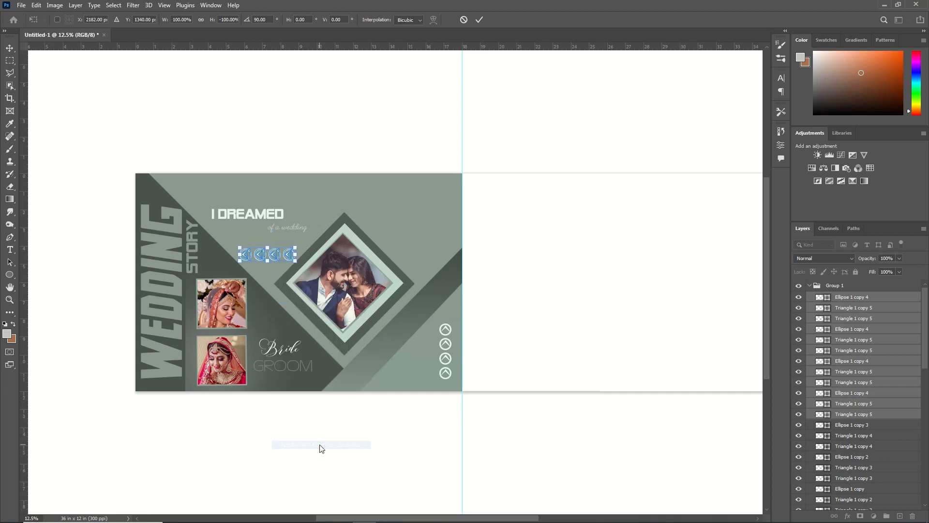
left_click_drag(294, 261, 239, 230)
key("Return")
Step: Set the opacity of the chevron row under I DREAMED to 45%
key("7")
key("7")
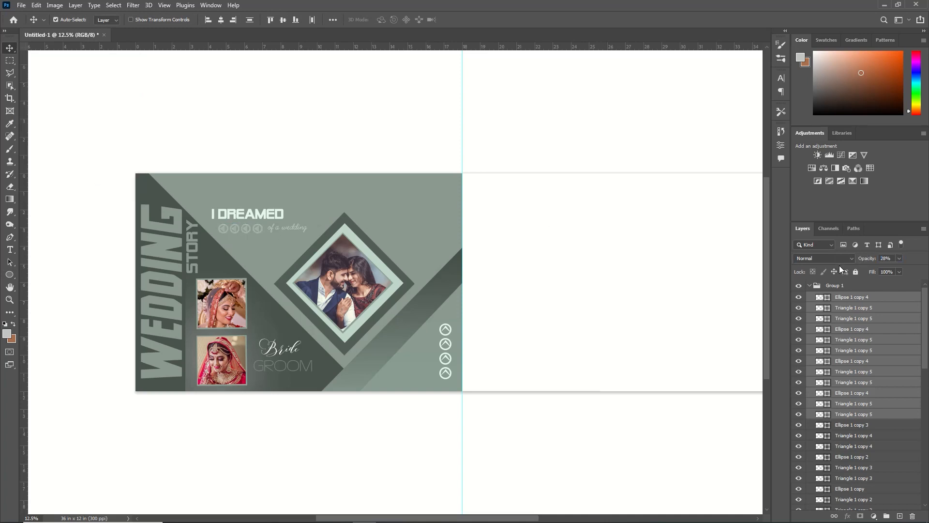
left_click_drag(867, 259, 874, 260)
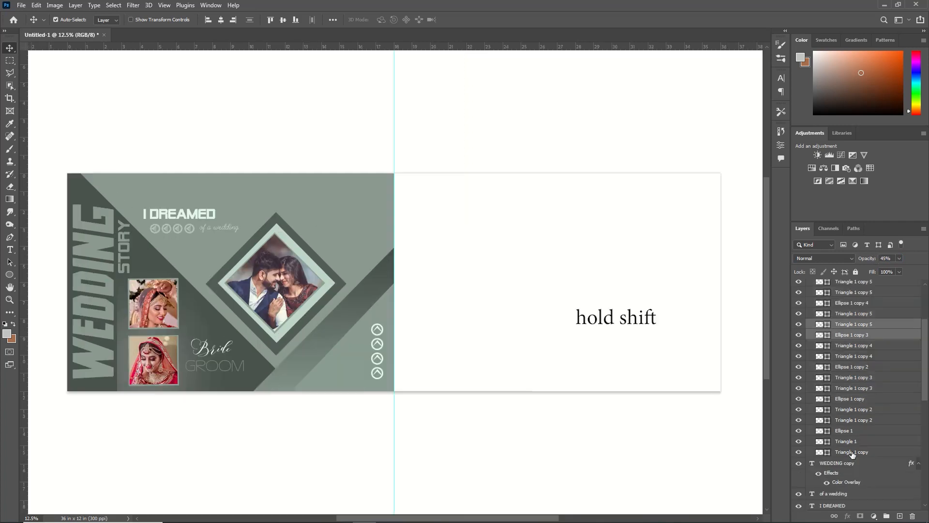
Step: Group all the circle and triangle layers of both icon sets and collapse Group 1
left_click(852, 453)
left_click_drag(919, 363, 921, 291)
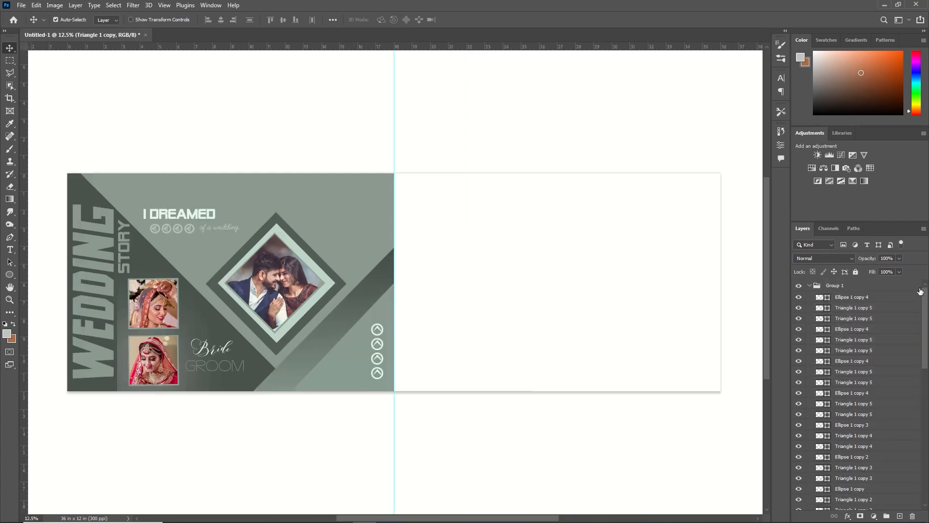
left_click(871, 299, "shift")
key("ctrl+g")
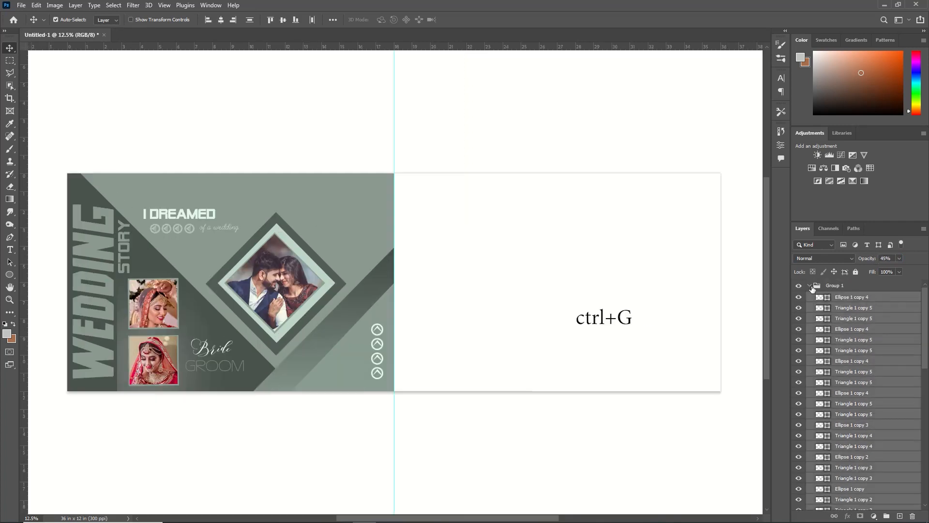
left_click(810, 286)
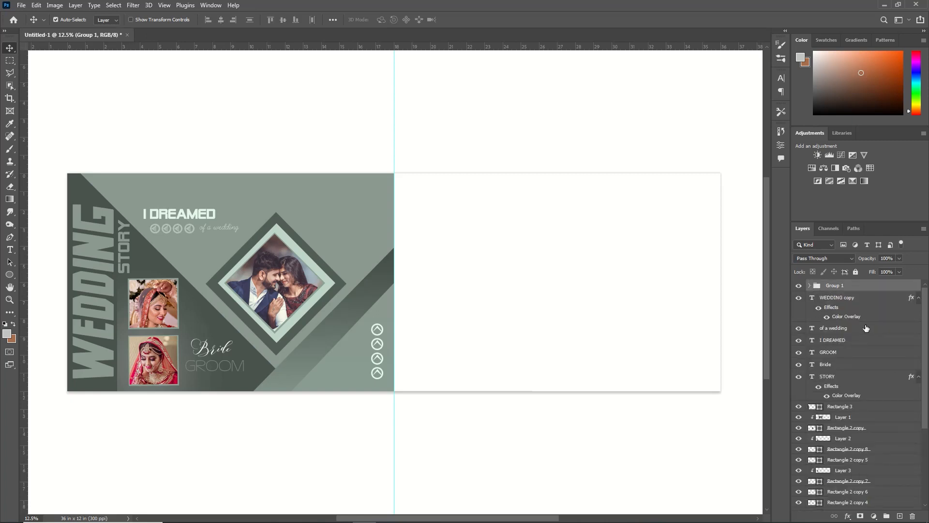
Step: Draw a vertical rectangle about 3.12 x 12.93 in on the blank page, just past the center guide and spanning the page height
left_click(10, 274)
left_click(49, 275)
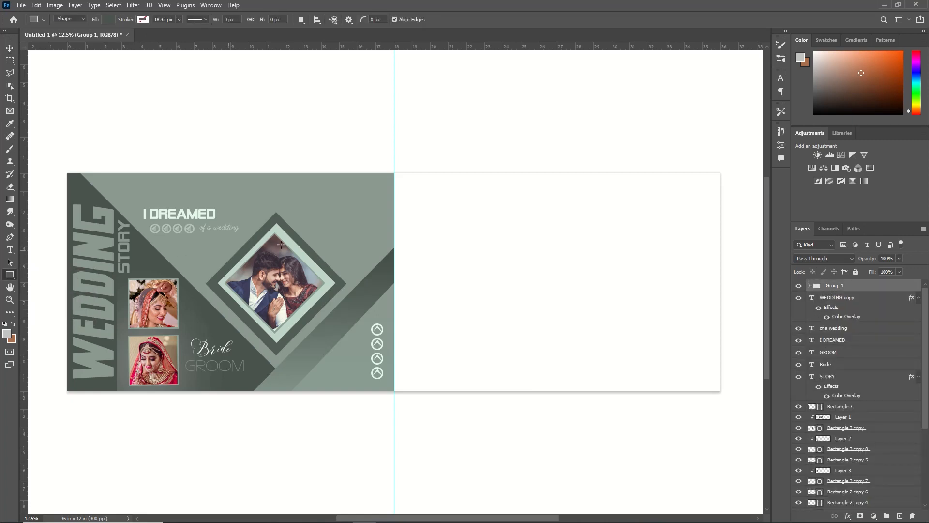
left_click_drag(402, 172, 458, 407)
Step: Fill the tall rectangle with a golden brown custom color and deselect it
left_click(672, 230)
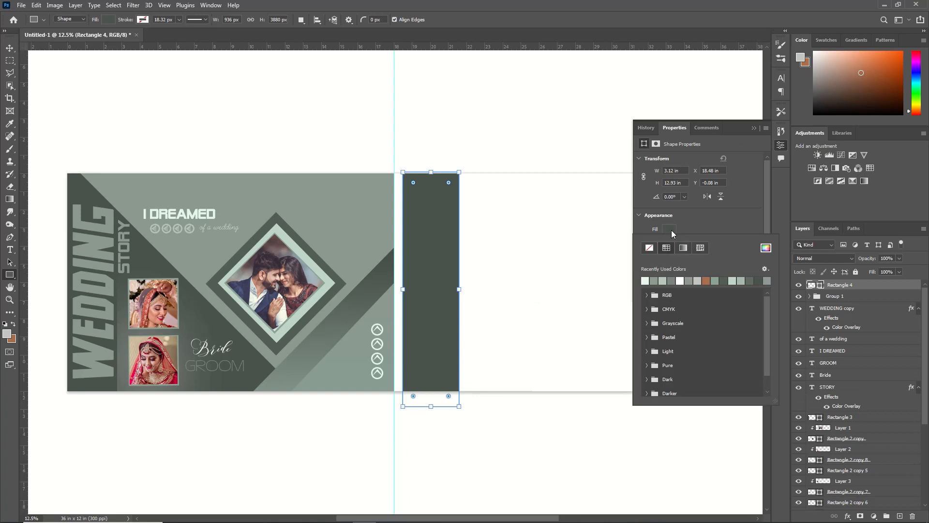
left_click(766, 249)
left_click(806, 465)
left_click(770, 395)
left_click(877, 352)
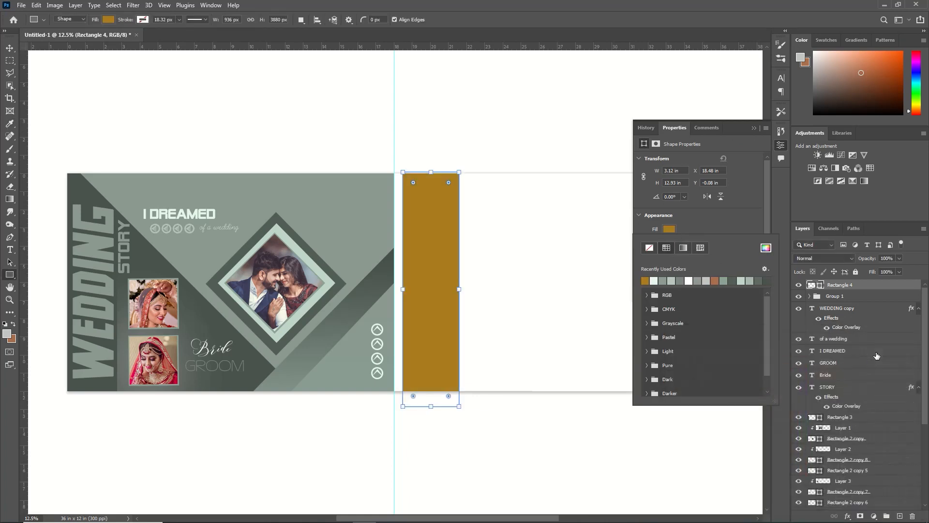
key("v")
left_click(557, 436)
Step: Draw a square about 3.01 in wide overlapping the brown band's outer edge, and fill it white
left_click(11, 275)
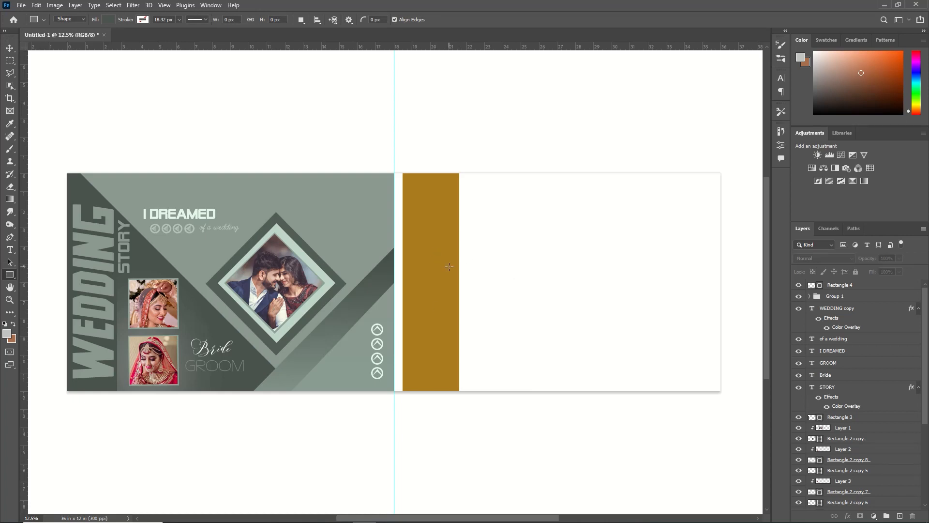
left_click_drag(454, 274, 514, 328)
left_click(672, 229)
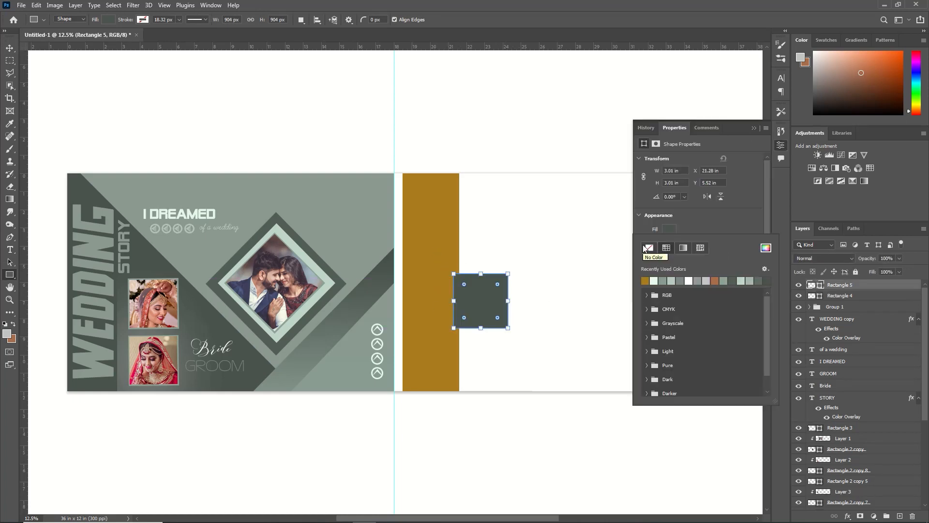
left_click(655, 279)
left_click(765, 248)
left_click(671, 354)
left_click(890, 350)
left_click(754, 128)
key("v")
Step: Open the photo pxfuel (2) from the New folder in Downloads
left_click(22, 4)
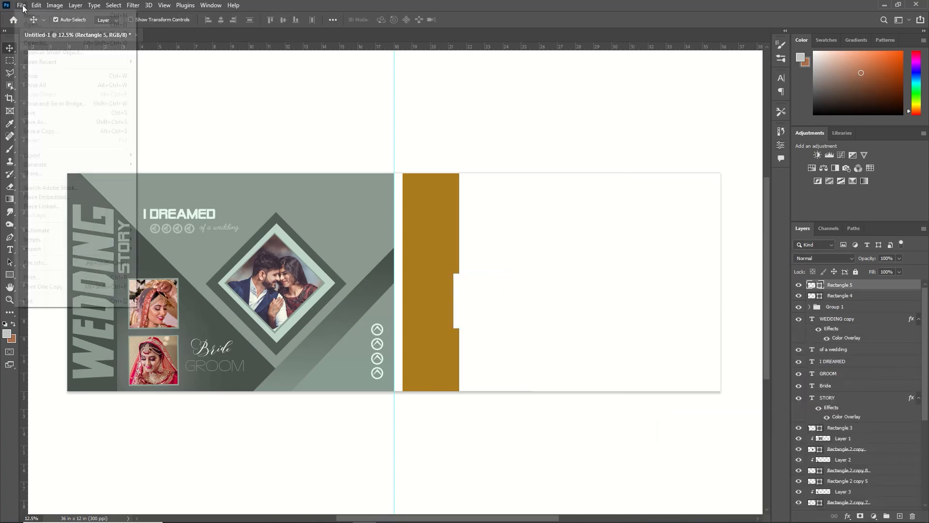
left_click(31, 24)
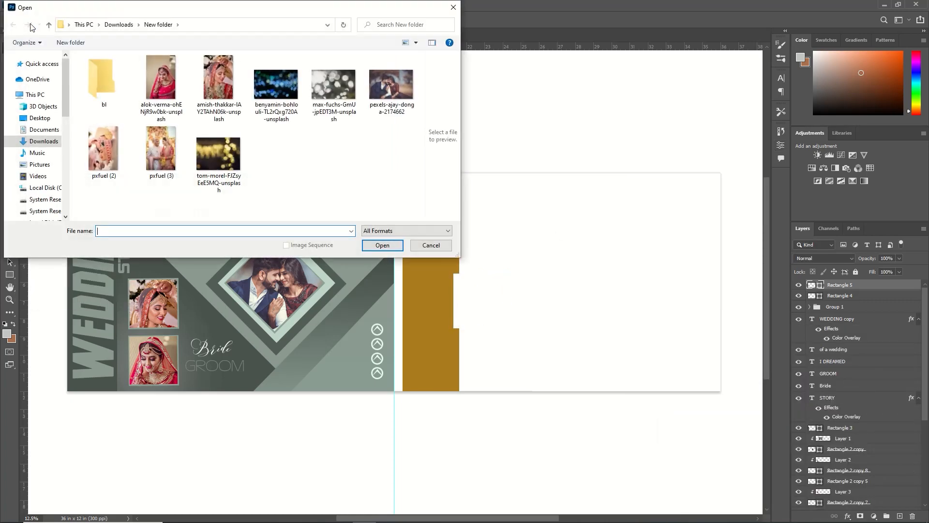
left_click(104, 160)
left_click(374, 242)
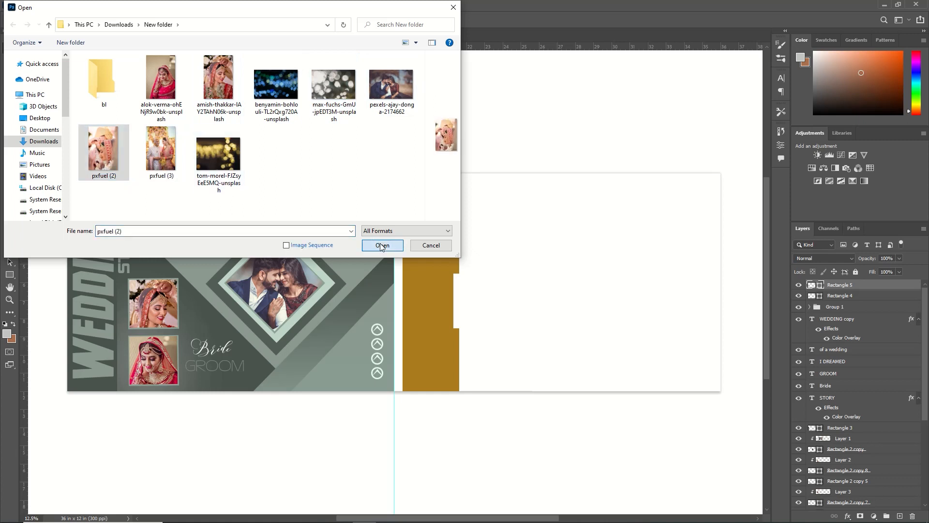
Step: Cut the entire pxfuel (2) photo and close its document without saving
key("ctrl+a")
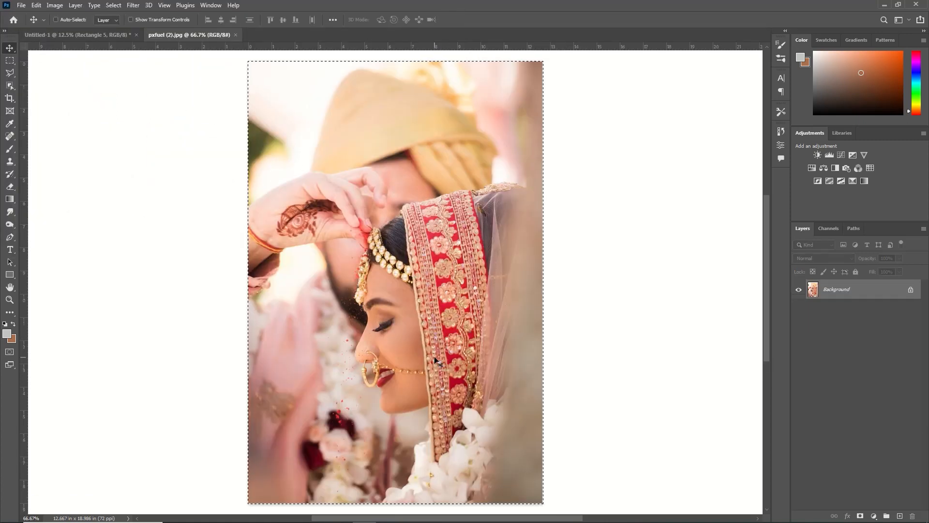
key("ctrl+x")
key("ctrl+w")
left_click(460, 197)
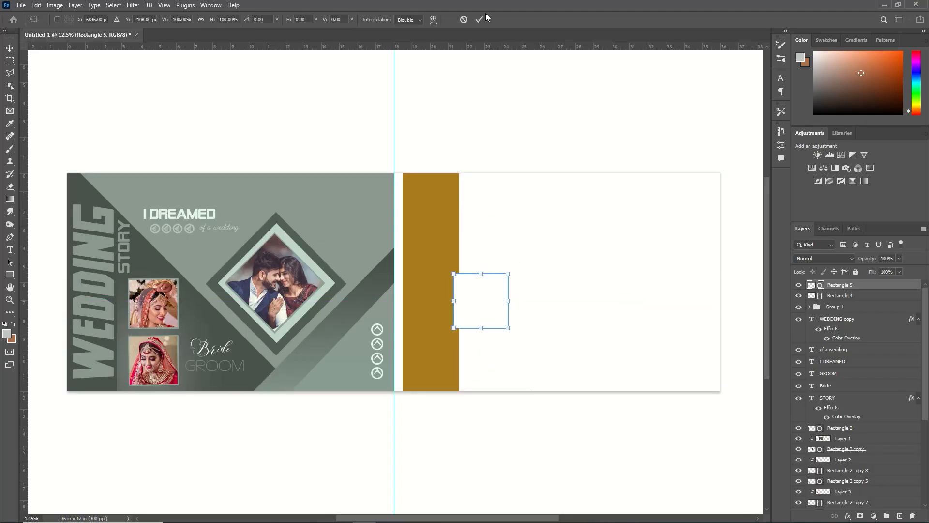
Step: Paste the bride photo into the album, clip it to the white square, and scale it to fit
key("ctrl+v")
right_click(887, 285)
left_click(803, 303)
key("ctrl+t")
left_click_drag(471, 291, 479, 290)
left_click_drag(509, 340, 509, 341)
key("Return")
Step: Duplicate the photo's white square and enlarge the lower one into a white card about 3.96 x 5.77 in
left_click(843, 296)
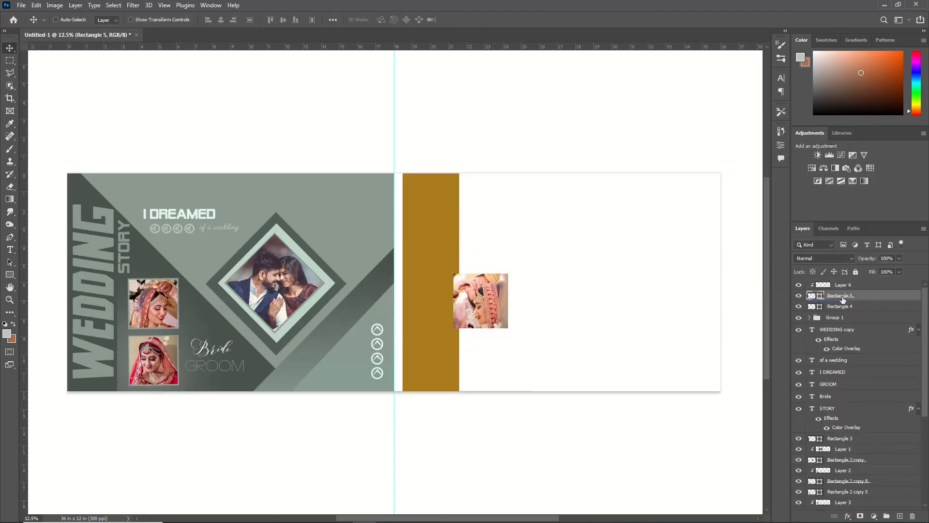
key("ctrl+j")
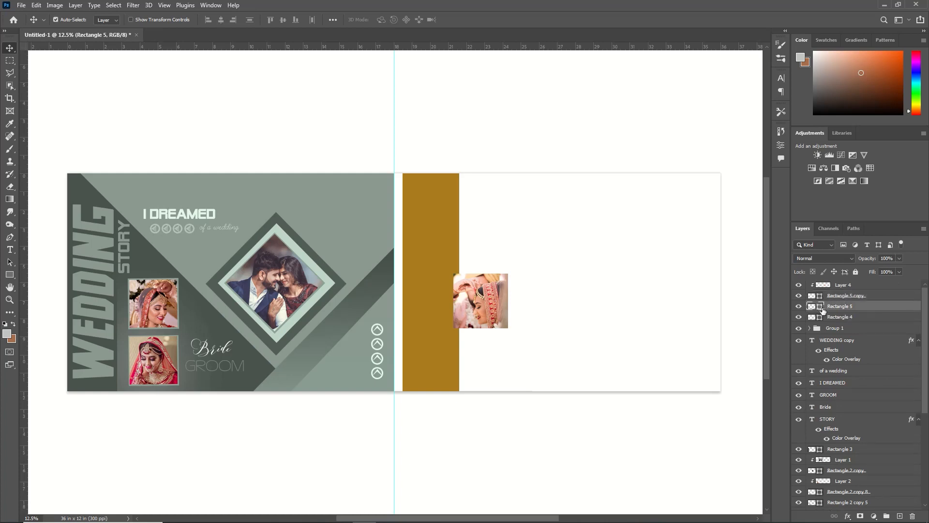
key("ctrl+t")
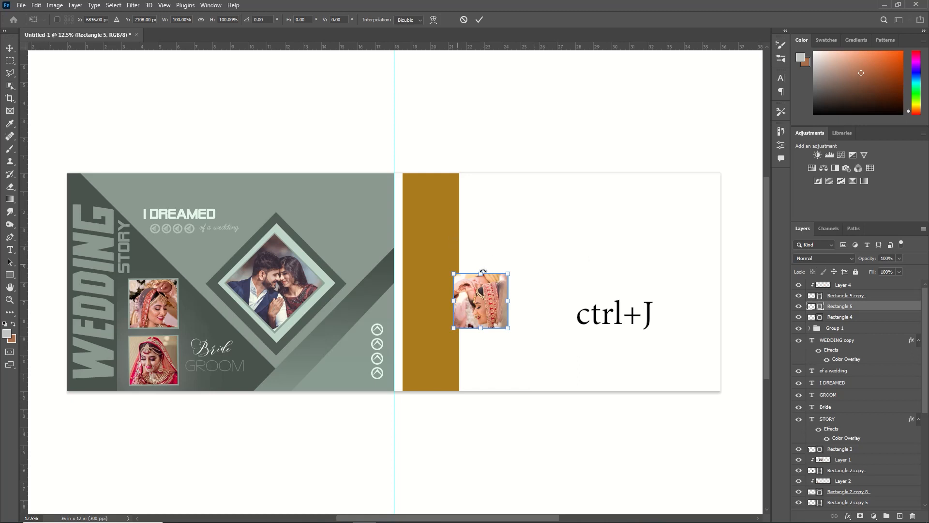
left_click_drag(480, 273, 480, 234)
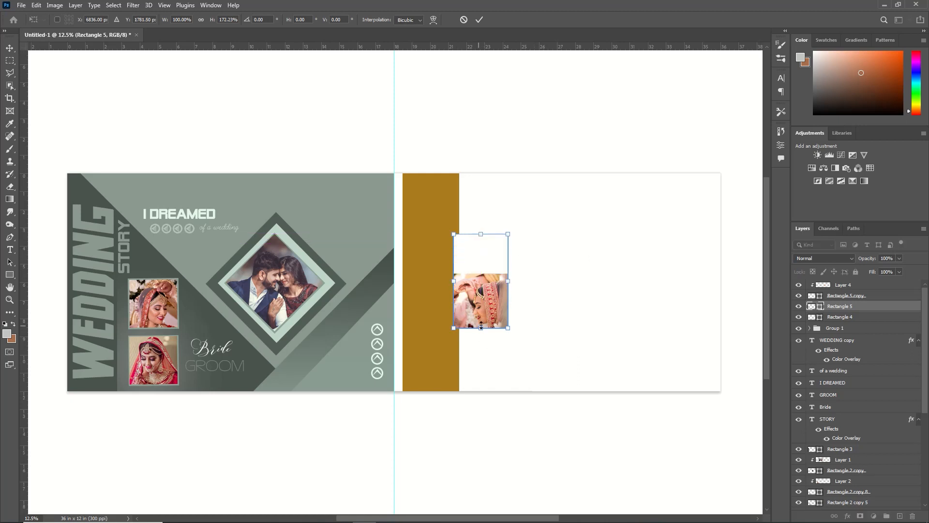
left_click_drag(481, 328, 480, 338)
left_click_drag(453, 288, 445, 288)
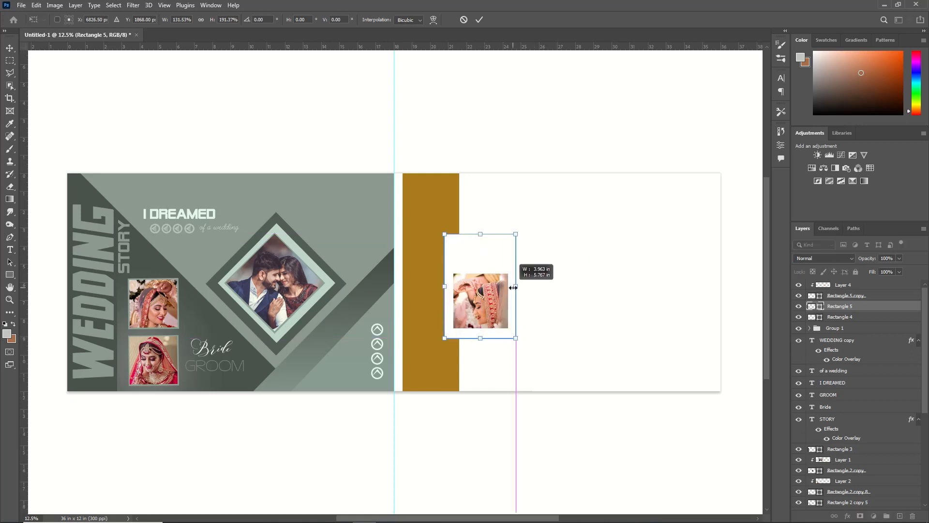
left_click(479, 19)
Step: Duplicate the white card and fill the lower rectangle yellow
key("ctrl+j")
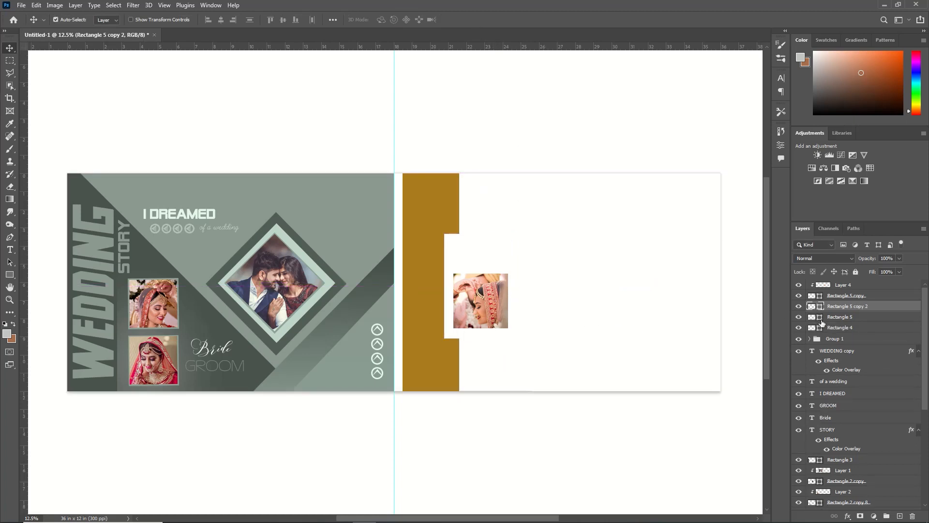
left_click(826, 317)
double_click(821, 317)
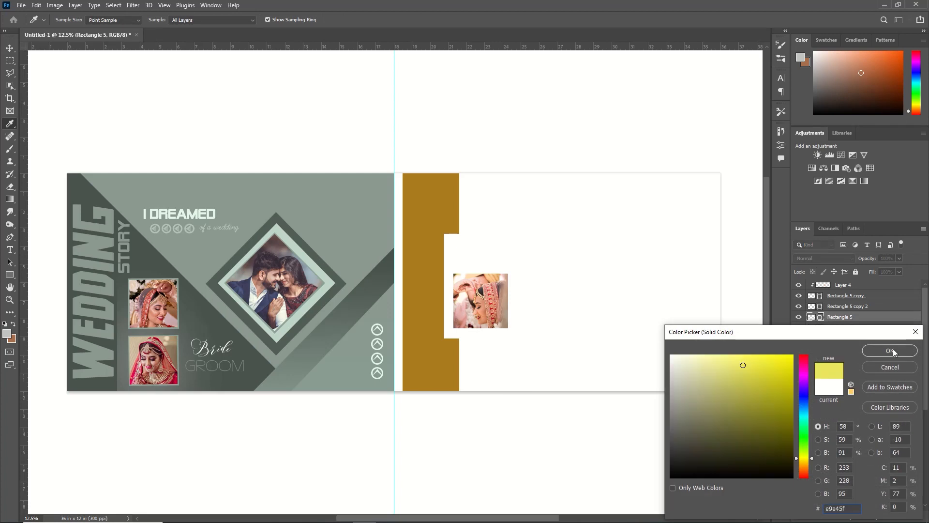
left_click(893, 350)
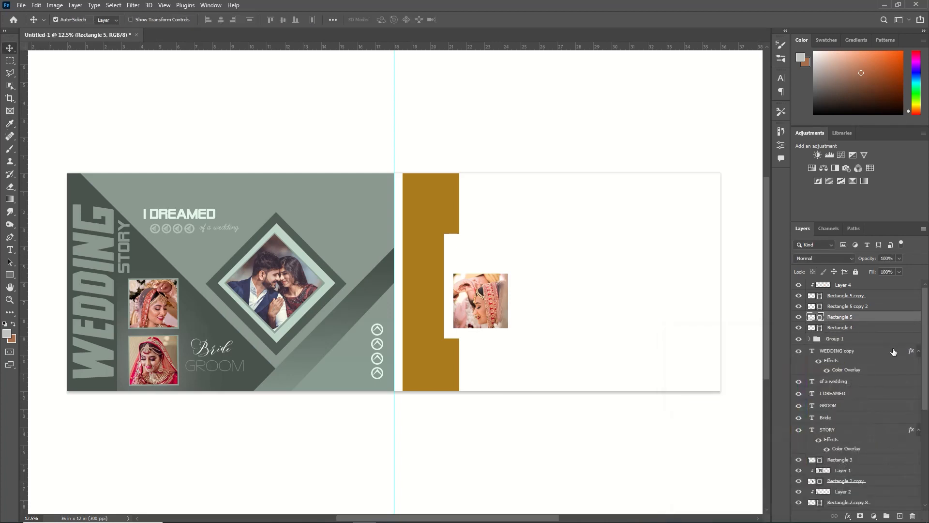
Step: Resize the yellow rectangle to extend slightly beyond the white card above, below and on the side over the brown band
key("ctrl+t")
left_click_drag(444, 287, 435, 289)
left_click_drag(476, 235, 477, 227)
left_click_drag(477, 338, 477, 347)
key("Up")
key("Left")
mouse_move(516, 287)
left_mouse_down()
mouse_move(458, 288)
mouse_move(550, 289)
mouse_move(530, 284)
left_mouse_up()
left_click(472, 20)
Step: Duplicate the yellow piece and mirror one behind the card's opposite side to form a matching bracket
key("ctrl+j")
left_click(831, 327)
key("ctrl+t")
right_click(453, 271)
key("h")
left_click(477, 19)
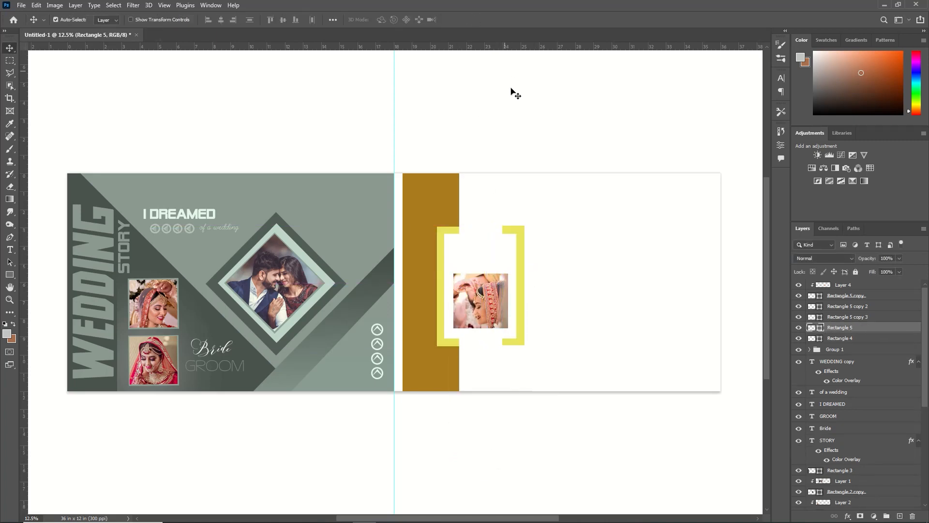
Step: Add a soft drop shadow to the white card with 18% opacity, 5 px distance, 14% spread and 57 px size
left_click(889, 310)
double_click(894, 310)
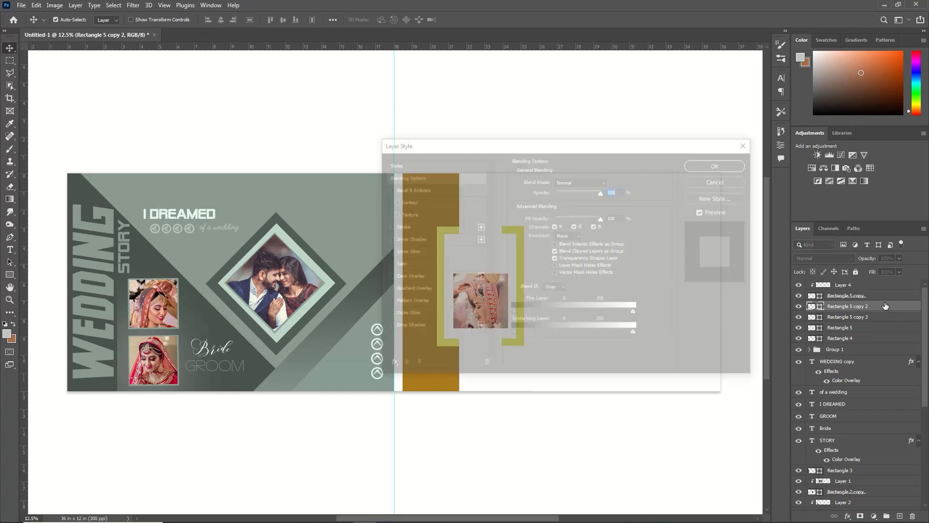
left_click_drag(558, 151, 793, 158)
left_click(643, 335)
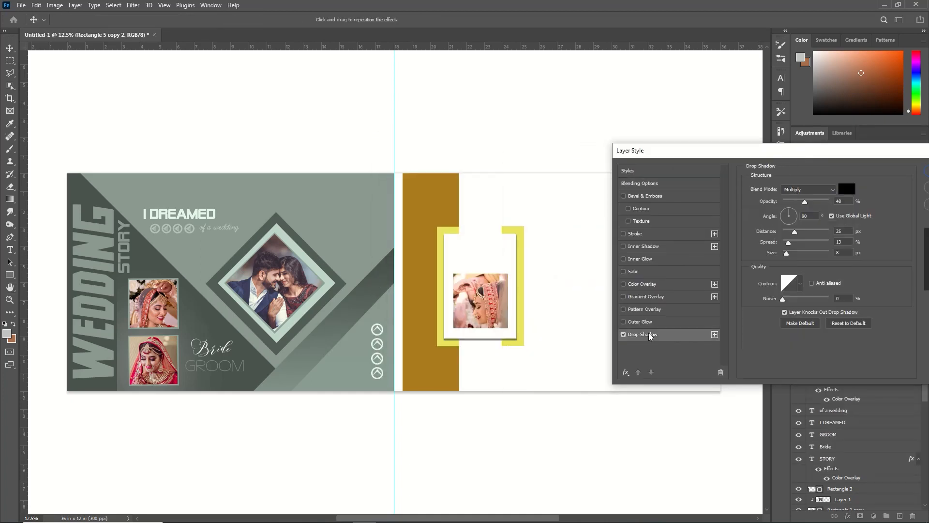
left_click_drag(805, 201, 791, 249)
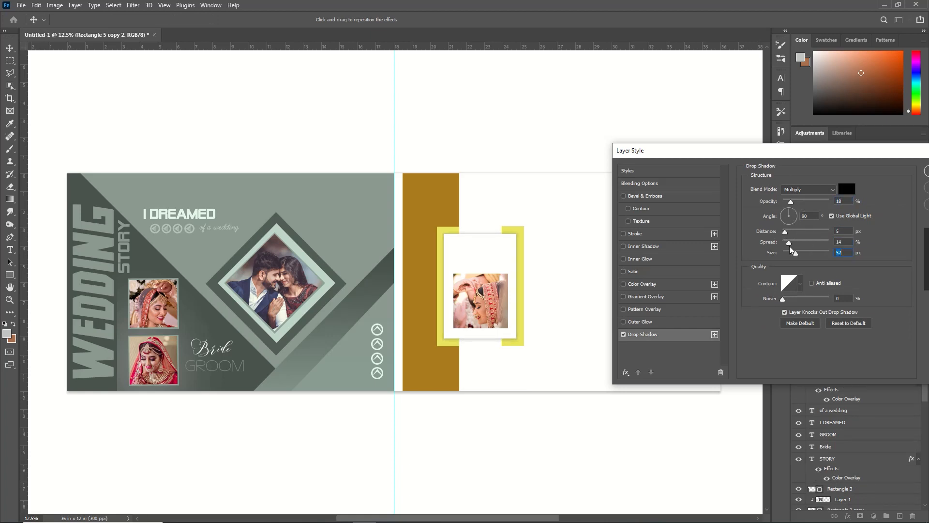
left_click_drag(891, 154, 838, 154)
left_click(896, 182)
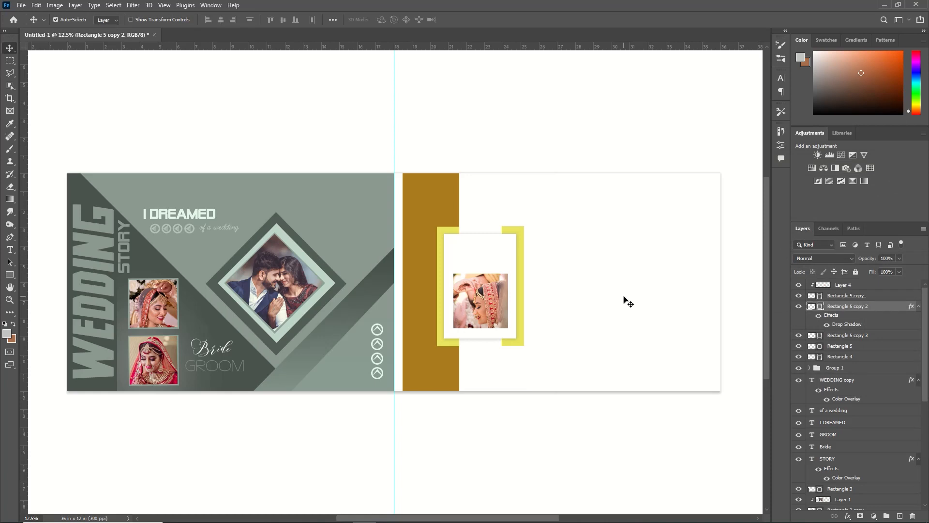
Step: Duplicate the bride photo's clipping square and remove the fill from the lower one
left_click(837, 296)
key("ctrl+j")
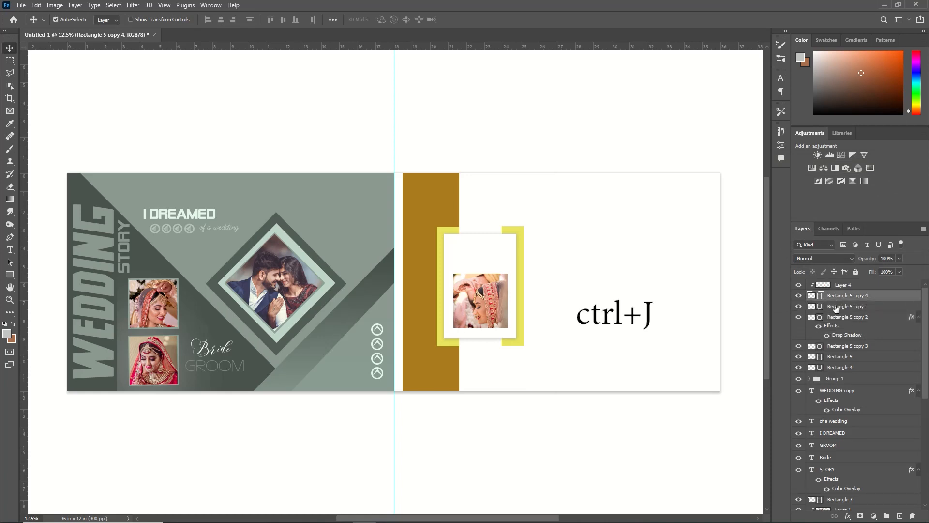
left_click(837, 308)
left_click(10, 275)
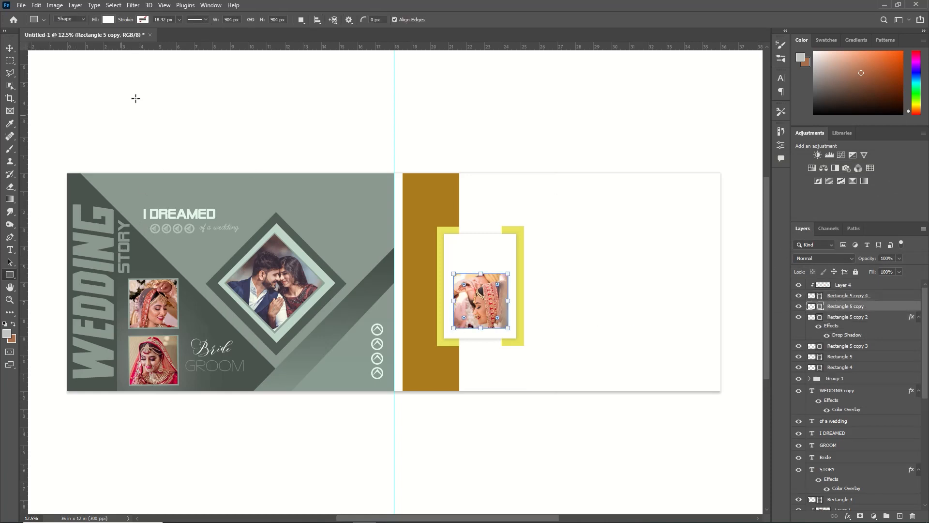
left_click(109, 20)
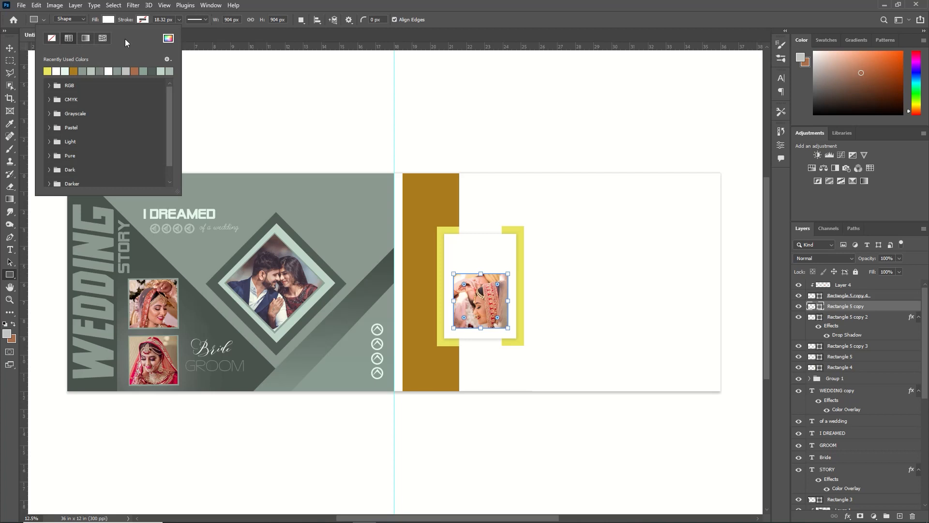
left_click(53, 40)
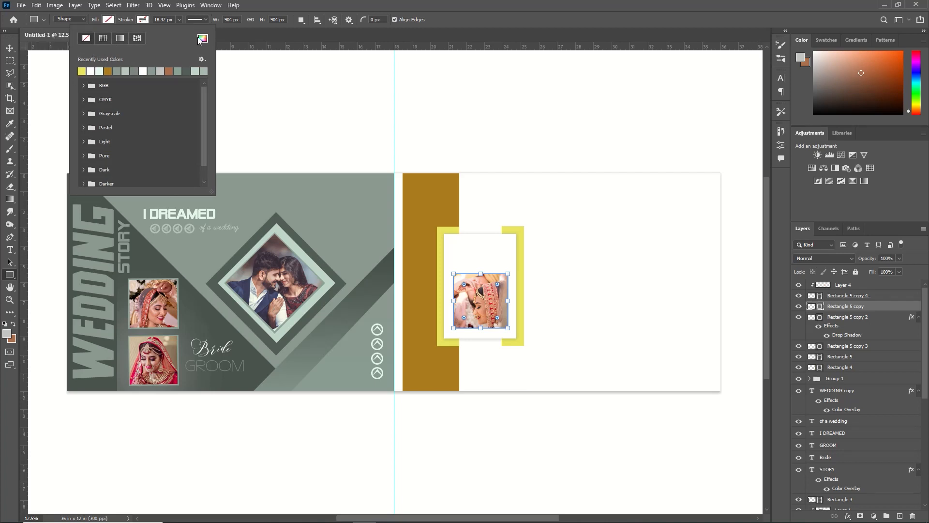
Step: Give the unfilled square a stroke in the yellow sampled from the bracket, 0.59 px wide
left_click(202, 38)
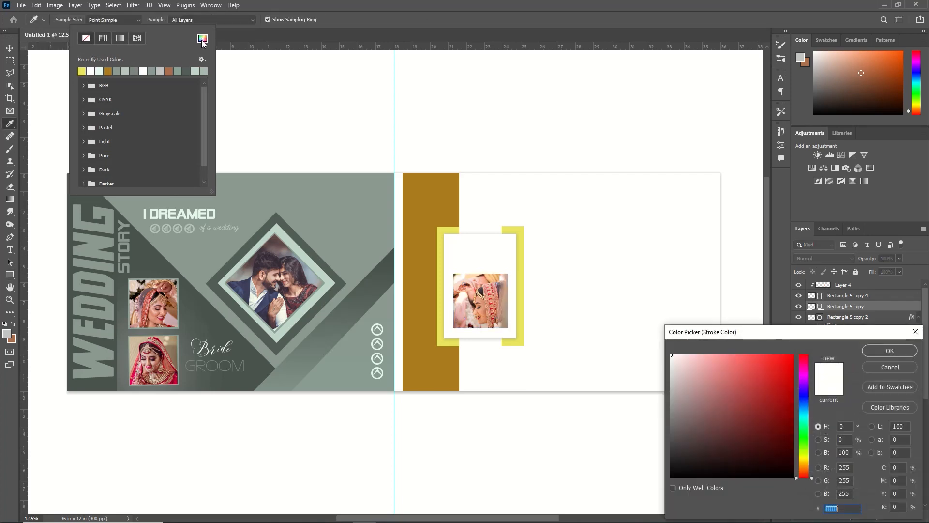
left_click(446, 229)
left_click(875, 350)
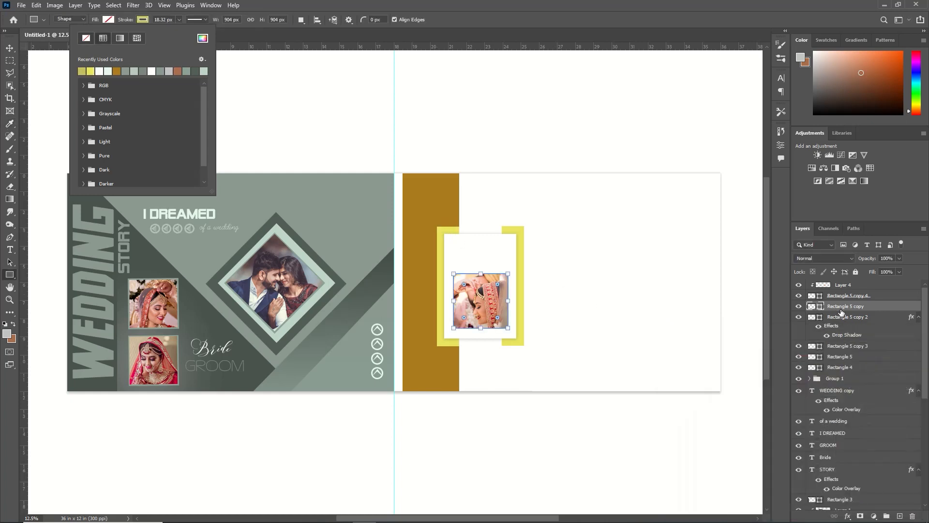
left_click(138, 21)
left_click(179, 20)
left_click_drag(180, 31, 173, 32)
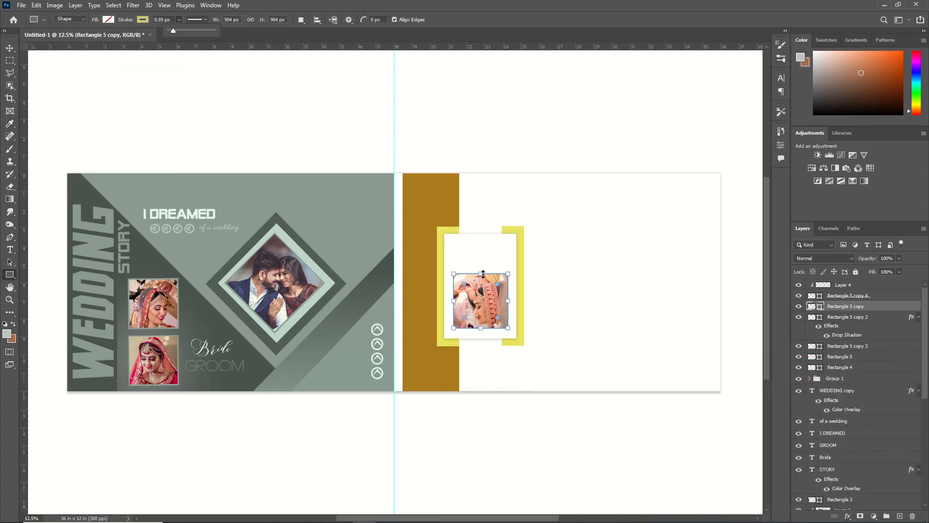
Step: Stretch the unfilled square to about 1125 x 1590 px so it outlines the white card's inner edge
left_click_drag(483, 274, 483, 239)
left_click_drag(482, 329, 481, 334)
left_click_drag(454, 287, 448, 287)
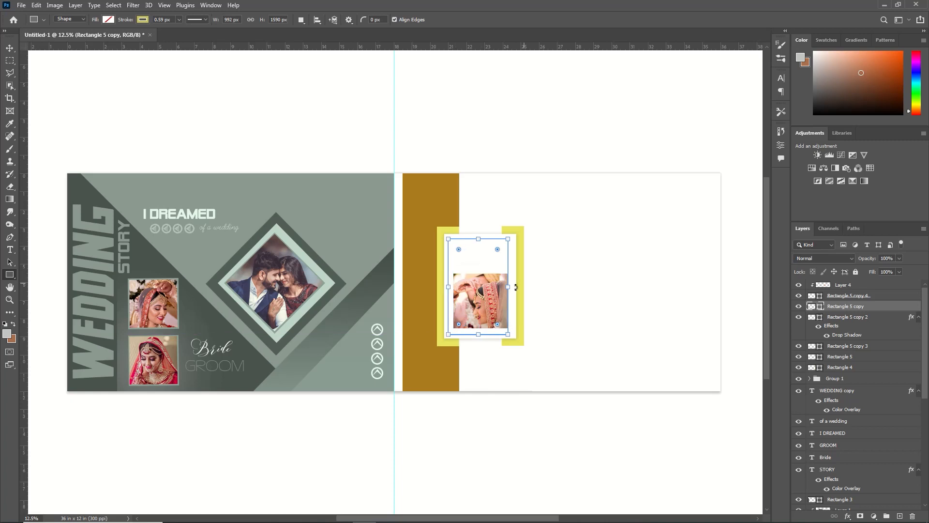
left_click_drag(508, 288, 516, 293)
left_click_drag(483, 239, 483, 234)
left_click(10, 48)
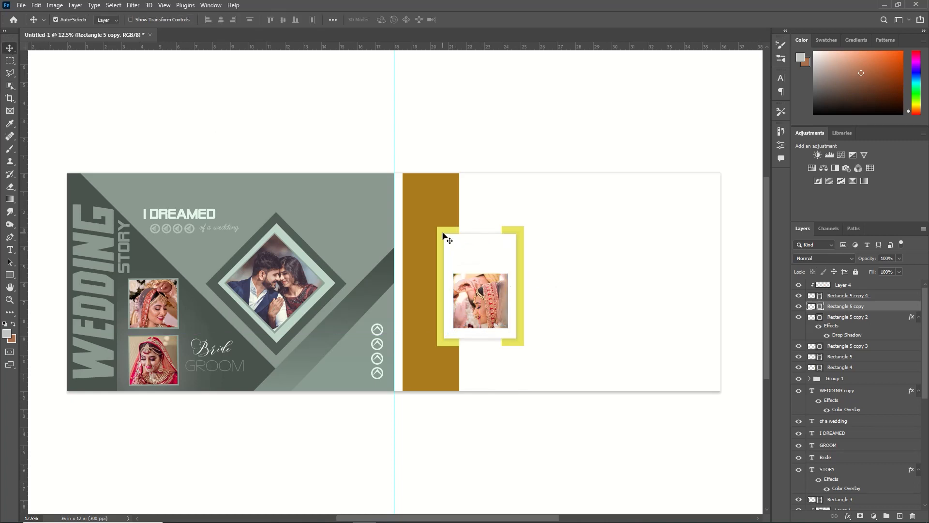
Step: Set the card outline's stroke width to 4.68 px
key("u")
left_click(179, 20)
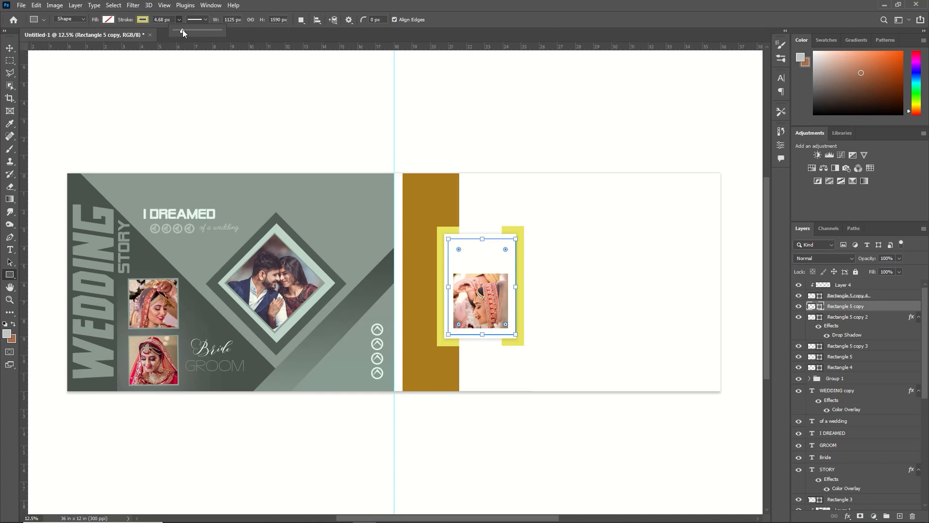
left_click(10, 48)
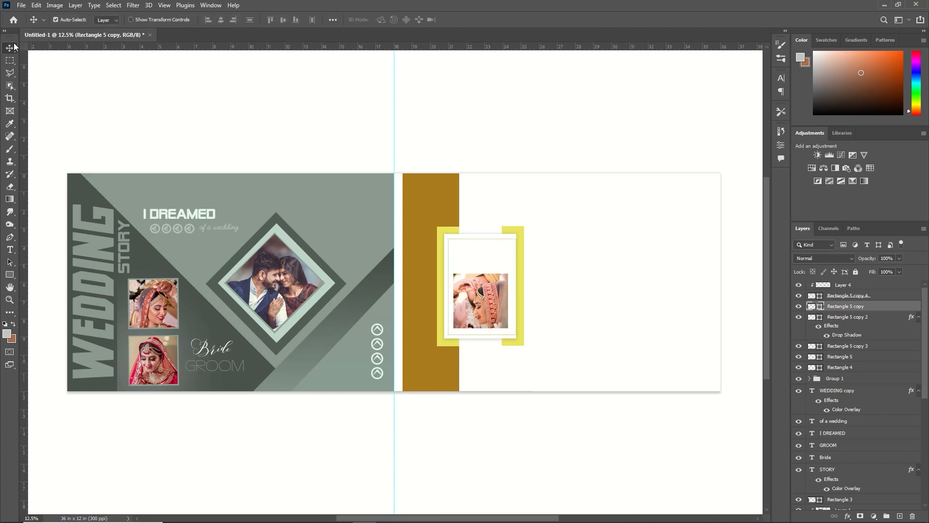
Step: Nudge and slightly resize the thin outline so its margins inside the white card are even
key("shift+Left")
key("shift+Left")
key("shift+Left")
key("shift+Left")
key("ctrl+t")
left_click_drag(447, 288, 449, 288)
left_click_drag(481, 334, 480, 335)
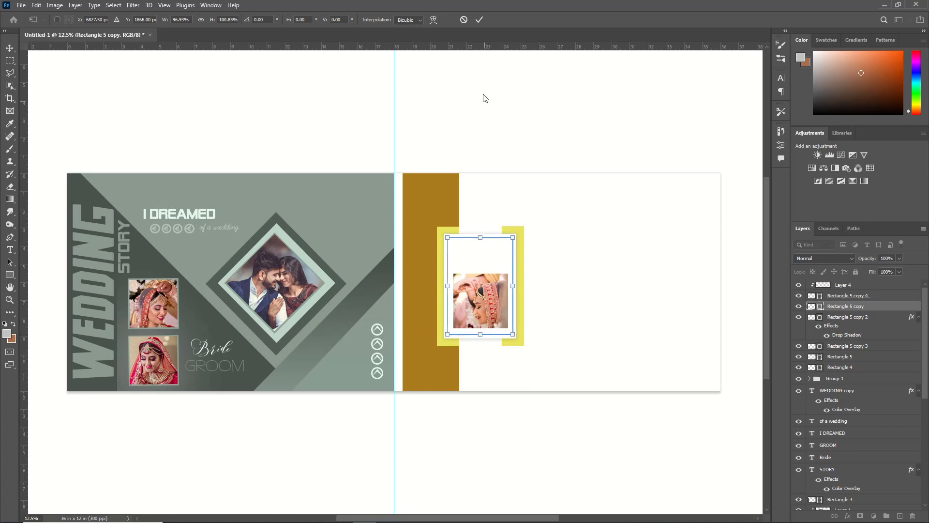
left_click(479, 20)
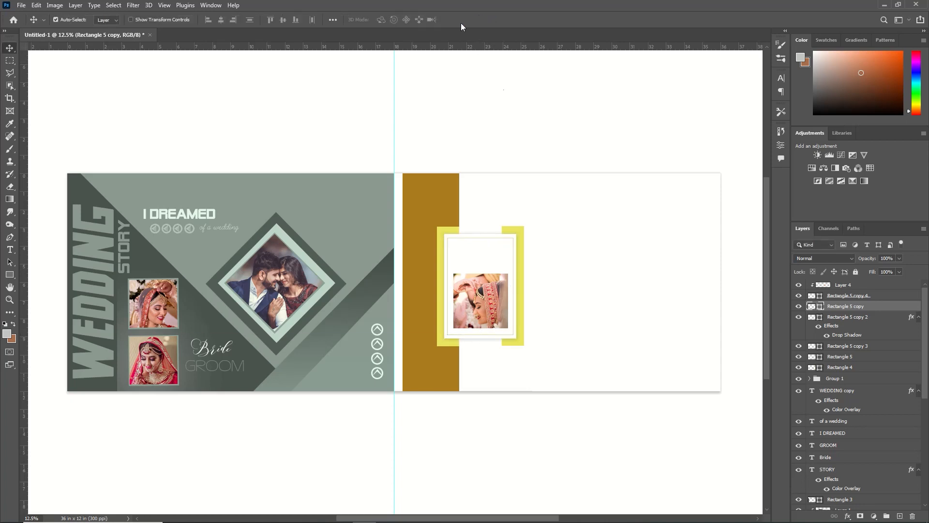
Step: Draw a rectangle about 9.01 x 12.75 in covering the second page's outer half, and give it a solid fill
left_click(9, 274)
left_click(39, 278)
left_click_drag(564, 173, 728, 404)
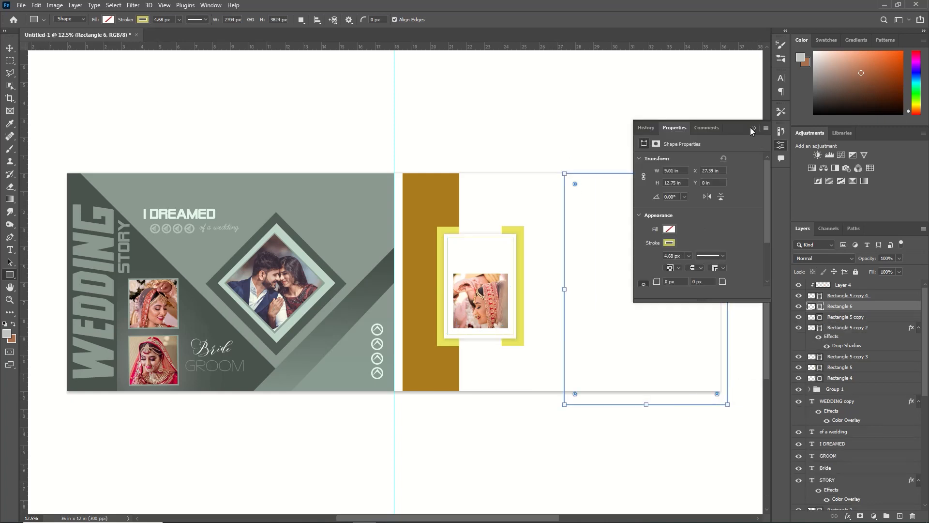
left_click(669, 228)
left_click(766, 251)
left_click(891, 349)
left_click(754, 128)
left_click(10, 48)
Step: Bring the pxfuel (3) couple photo into the album and scale it to cover the large rectangle
left_click(21, 5)
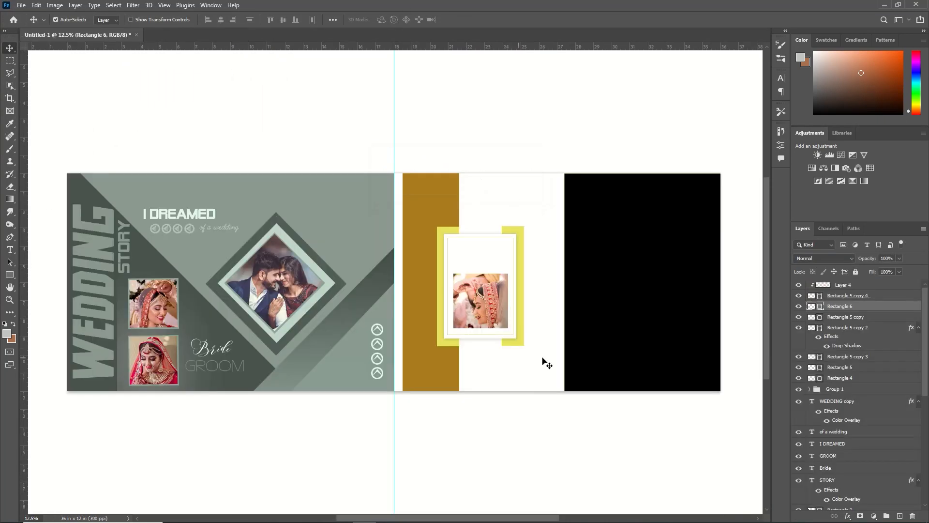
key("ctrl+v")
key("ctrl+t")
left_click_drag(519, 436, 730, 401)
key("Return")
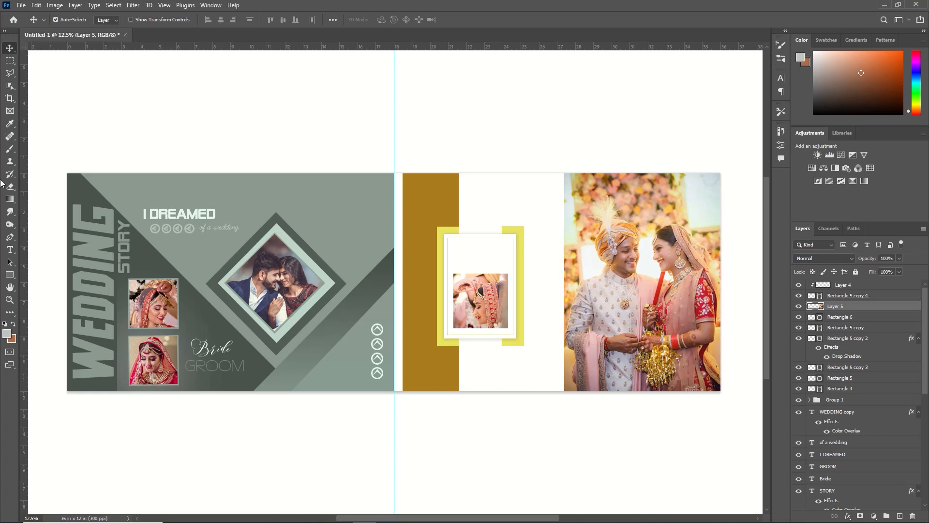
Step: Add the text ROYAL in the white gap beside the large couple photo
left_click(9, 250)
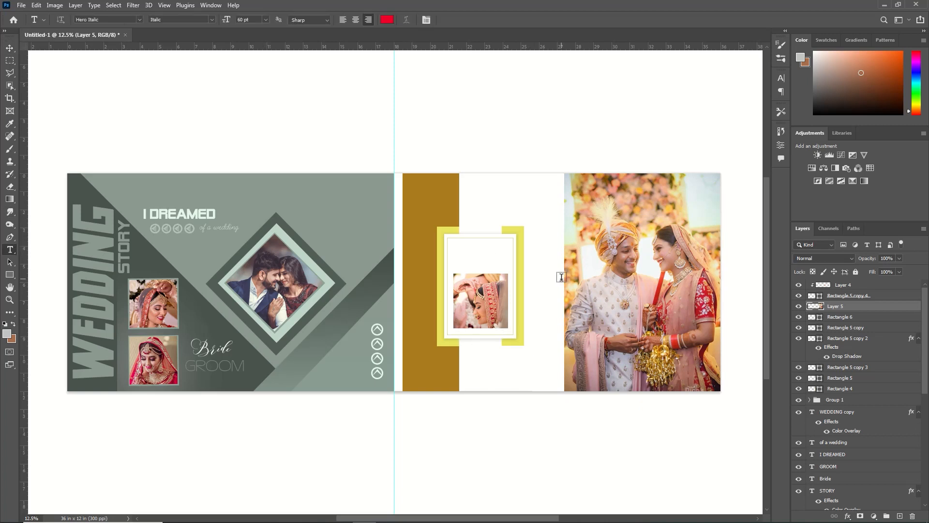
left_click(564, 295)
type("ROYAL")
Step: Set the ROYAL text to the Adobe Caslon Pro font in the Regular style
left_click_drag(568, 295, 545, 294)
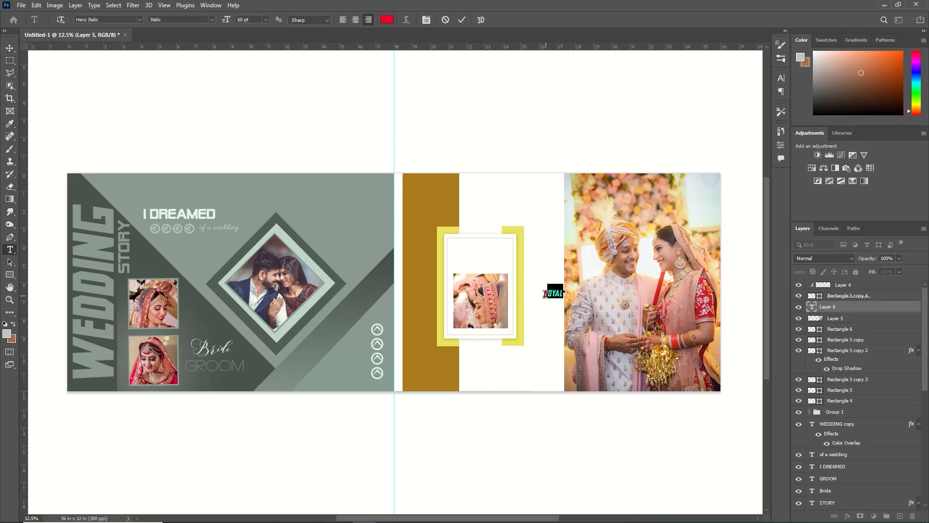
left_click(139, 20)
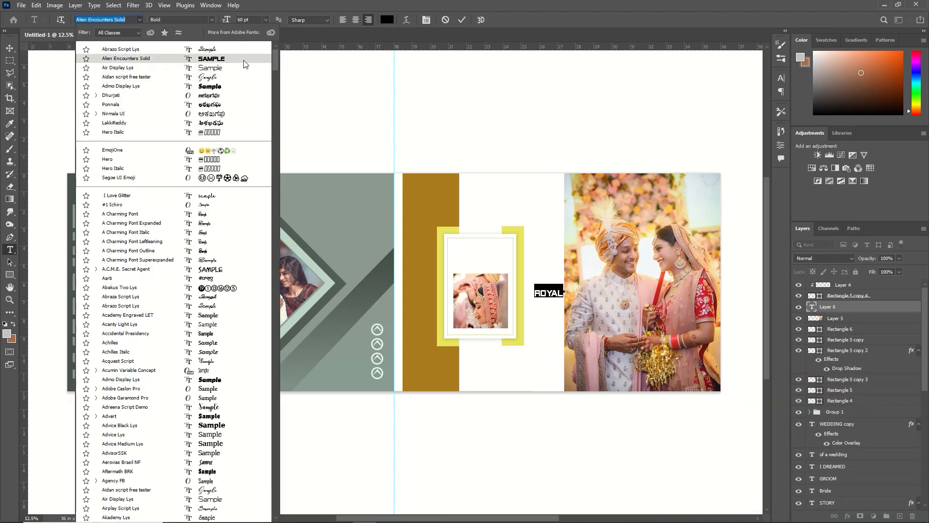
left_click(234, 389)
left_click(462, 20)
left_click(204, 20)
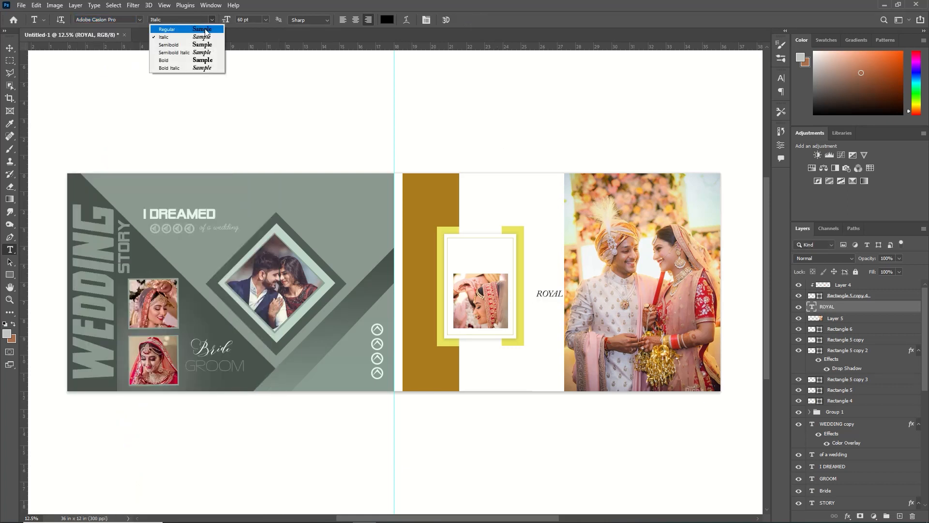
left_click(205, 30)
Step: Enlarge the ROYAL text and rotate it 90° counter-clockwise so it reads upward
key("ctrl+t")
left_click_drag(563, 302, 620, 327)
right_click(583, 310)
left_click(617, 479)
right_click(583, 304)
left_click(621, 502)
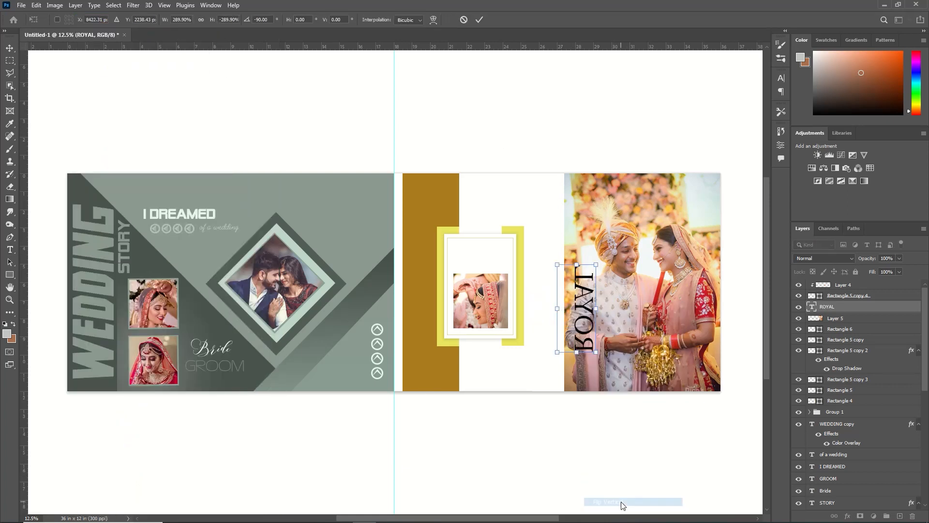
right_click(577, 304)
left_click(614, 494)
Step: Position the vertical ROYAL text in the white gap against the large couple photo's inner edge and shrink it slightly
left_click_drag(578, 307, 562, 237)
key("Right")
key("Right")
key("Right")
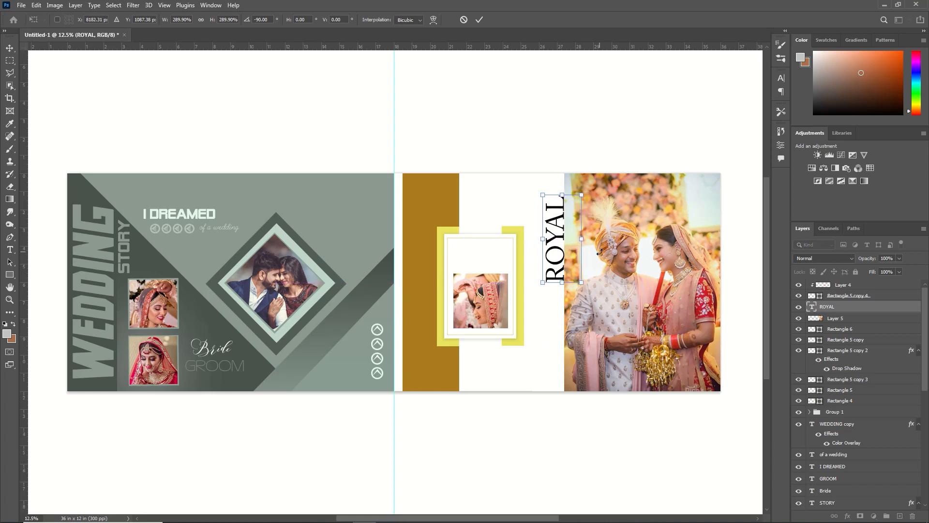
mouse_move(581, 195)
left_mouse_down()
mouse_move(573, 215)
mouse_move(575, 313)
left_mouse_up()
key("shift+Right")
key("Return")
Step: Duplicate the ROYAL text, place the copy below it over the photo's inner edge, and change its wording to COUPLE
key("ctrl+j")
key("ctrl+t")
key("Return")
left_click(569, 285)
key("BackSpace")
key("BackSpace")
key("BackSpace")
key("BackSpace")
key("BackSpace")
type("COUPLE")
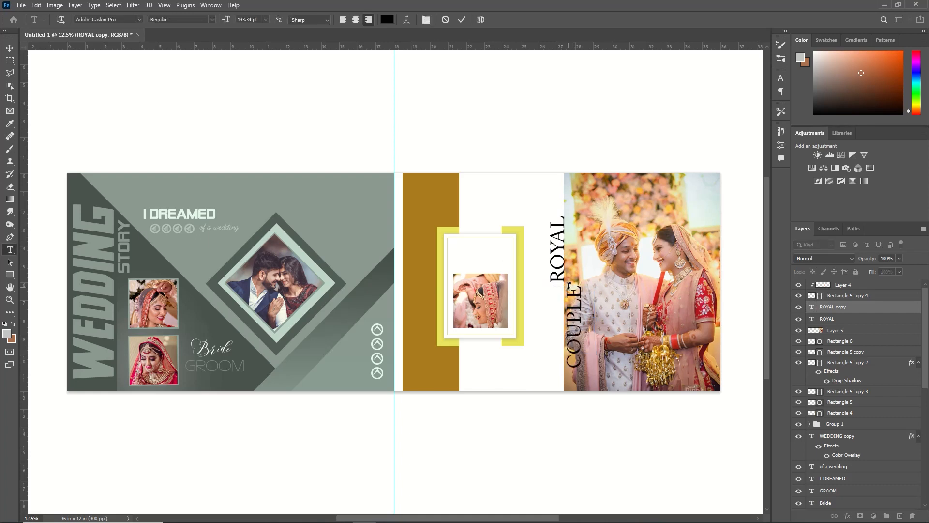
Step: Colour the COUPLE text white
key("ctrl+a")
left_click(387, 20)
left_click(671, 354)
left_click(891, 353)
left_click(462, 20)
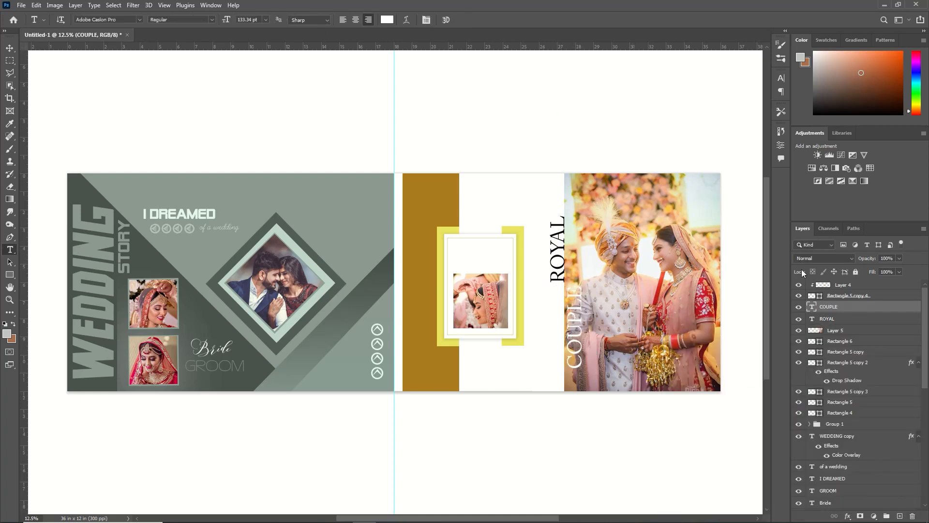
key("v")
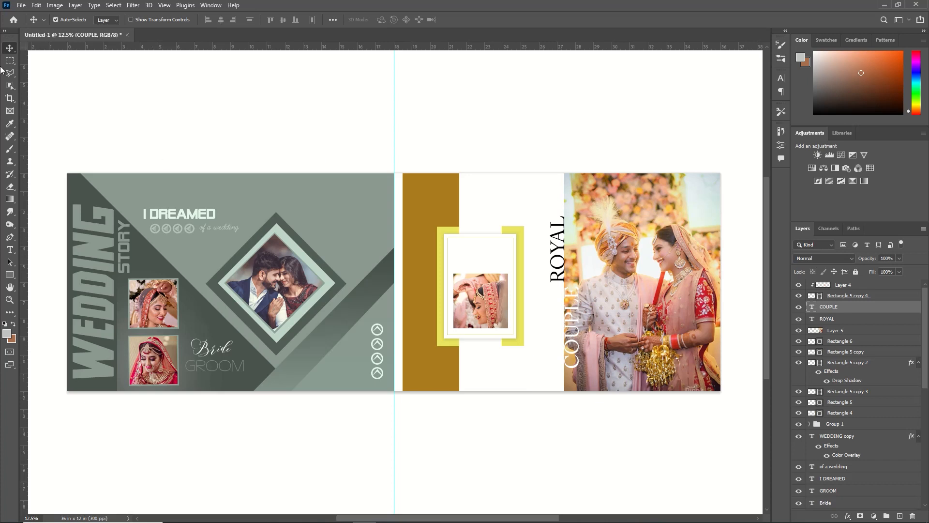
Step: Draw a thin black vertical line with the Pen tool from the base of ROYAL up to the page's upper edge
left_click(10, 238)
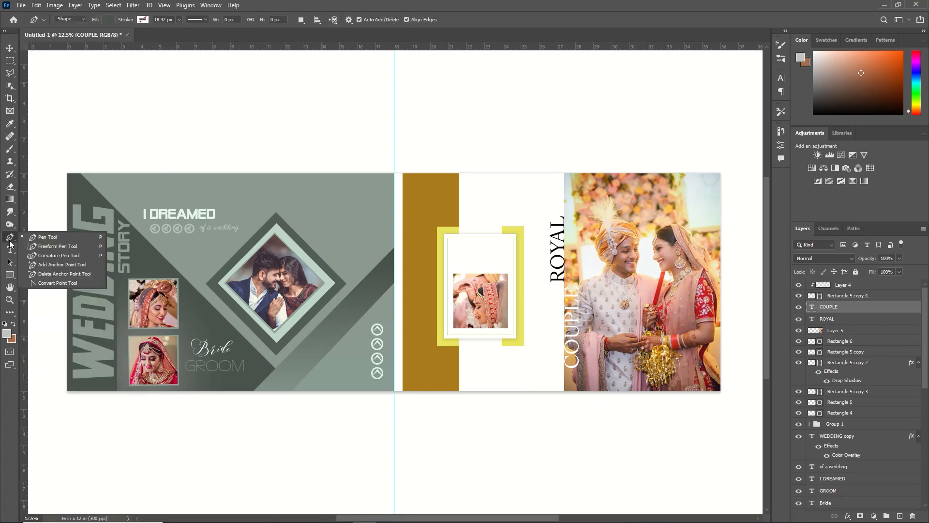
left_click(548, 279)
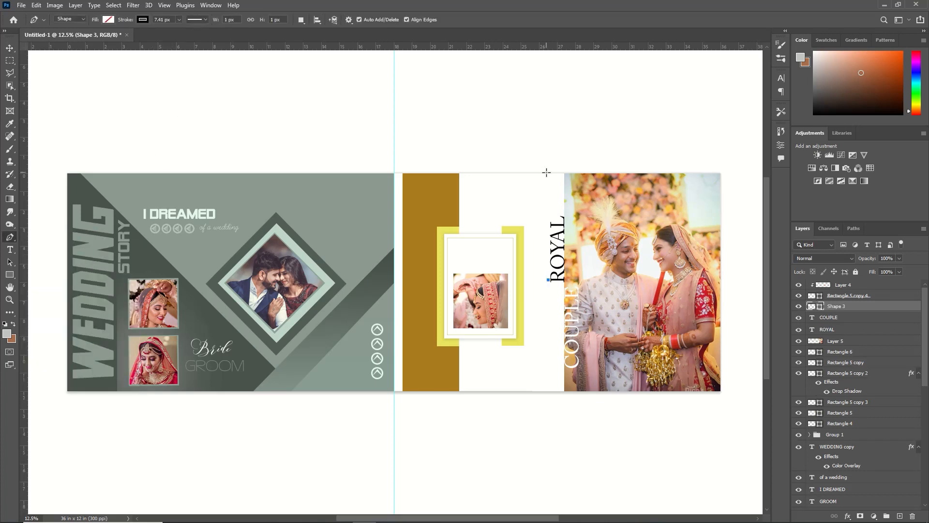
left_click(546, 172)
key("ctrl+z")
left_click(549, 172)
left_click(10, 49)
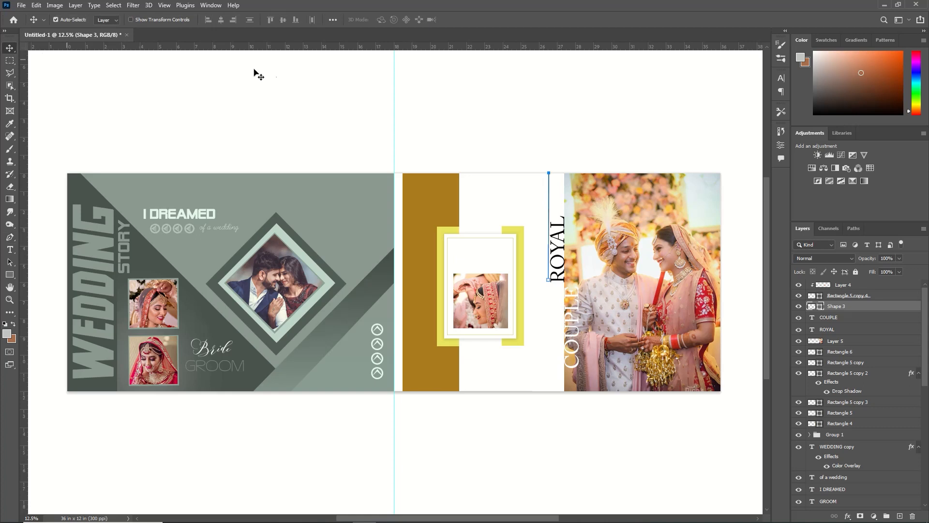
left_click(420, 97)
Step: Duplicate the vertical line and move one of the two lines down beside COUPLE, close to the photo's inner edge
left_click(549, 203)
key("ctrl+j")
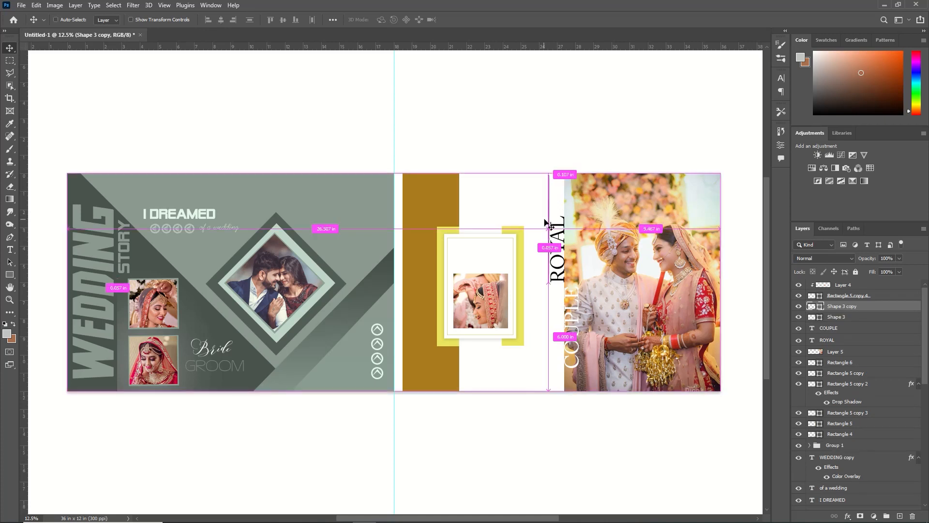
left_click_drag(548, 221, 524, 277)
left_click(525, 277)
left_click(838, 317)
key("shift+Down")
key("shift+Down")
key("shift+Down")
key("shift+Down")
key("shift+Down")
key("shift+Down")
key("shift+Down")
key("shift+Down")
key("shift+Down")
key("shift+Down")
key("shift+Down")
key("shift+Down")
key("shift+Down")
key("shift+Down")
key("shift+Down")
key("shift+Down")
key("shift+Down")
key("shift+Down")
key("shift+Down")
key("shift+Down")
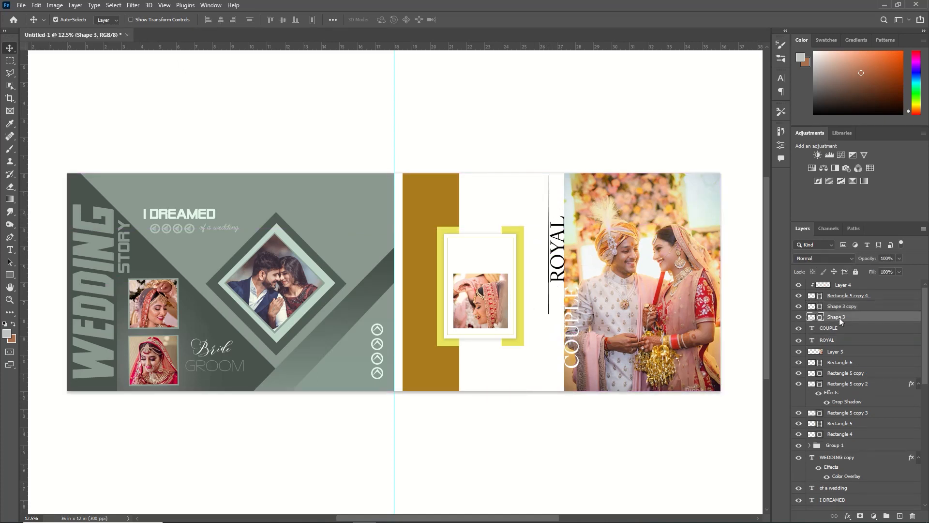
key("shift+Right")
key("shift+Right")
key("shift+Right")
key("Left")
key("Left")
key("Left")
key("Left")
key("Left")
key("Left")
key("Left")
key("Left")
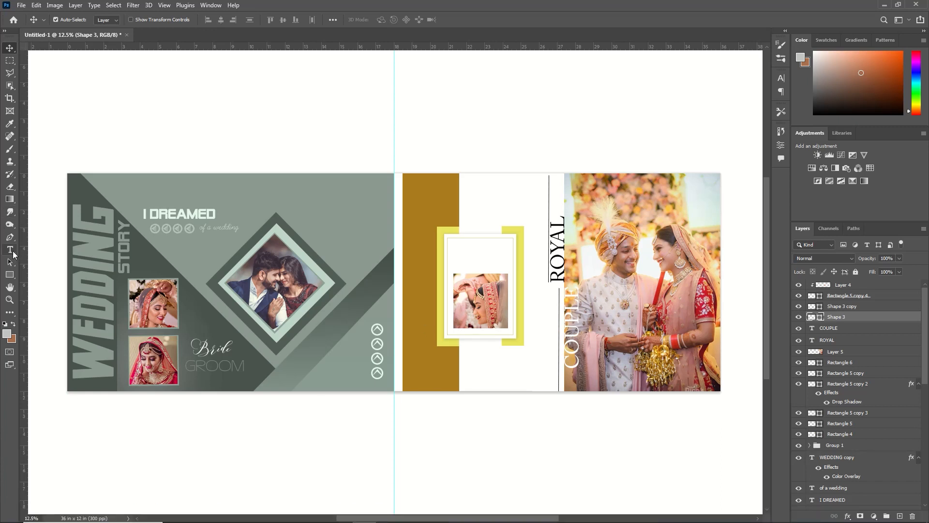
Step: Add the black 60 pt Adobe Caslon Pro text "best wishes for a long and happy life together" in quotation marks
left_click(10, 249)
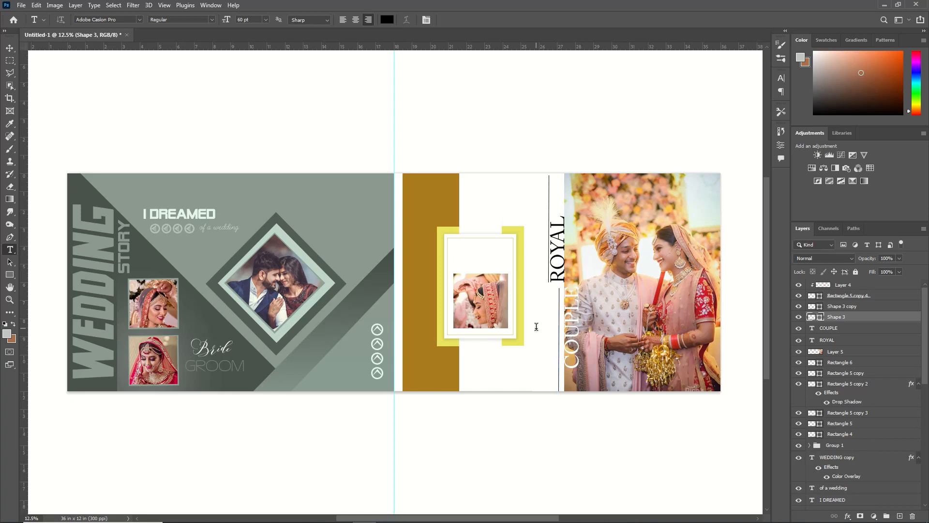
left_click(536, 327)
key("BackSpace")
left_click(140, 20)
left_click(637, 286)
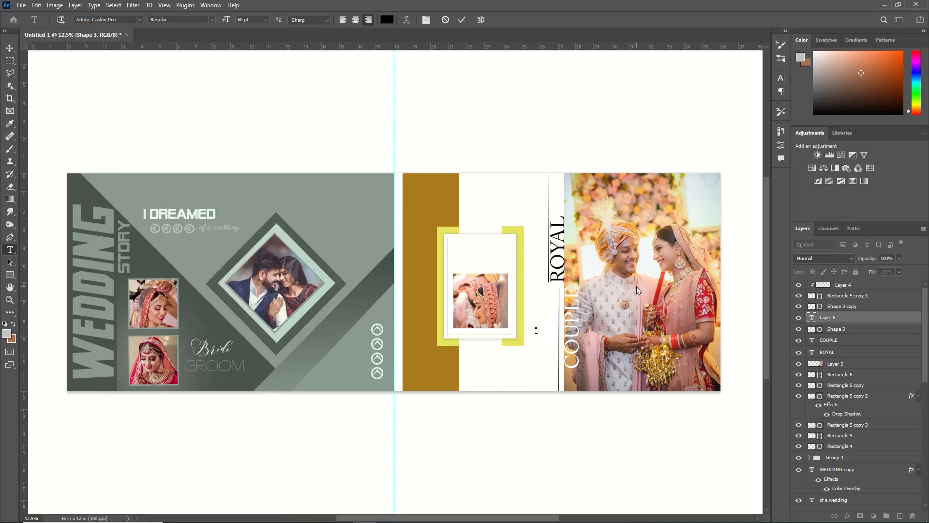
type("best wishes for a long and happy life togeth")
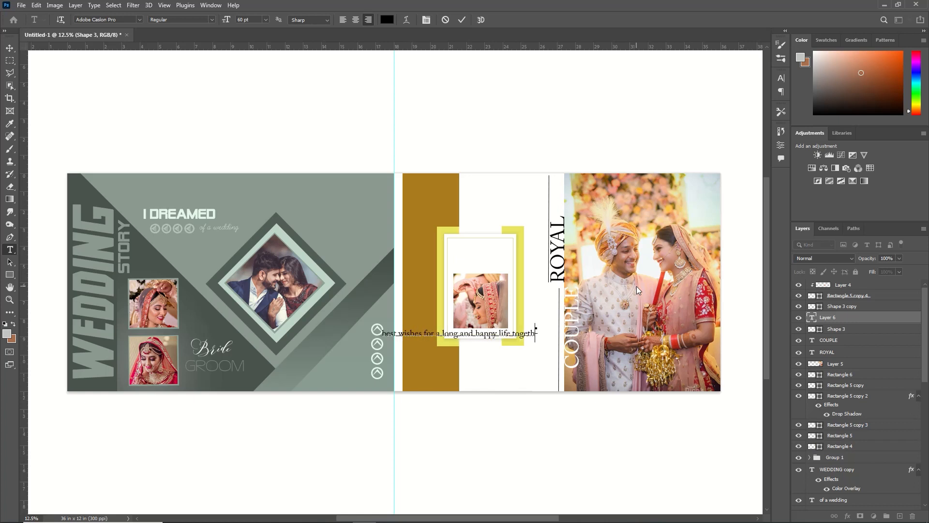
type("er\"")
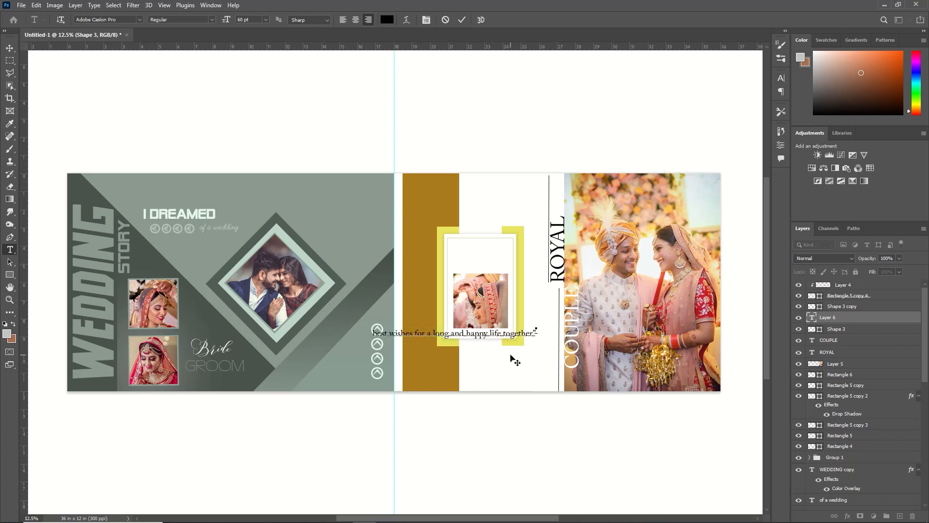
key("ctrl+t")
Step: Rotate the wishes text 90° counter-clockwise, shrink it, and place it along the outer side of the line beside ROYAL
key("ctrl+t")
left_click(10, 48)
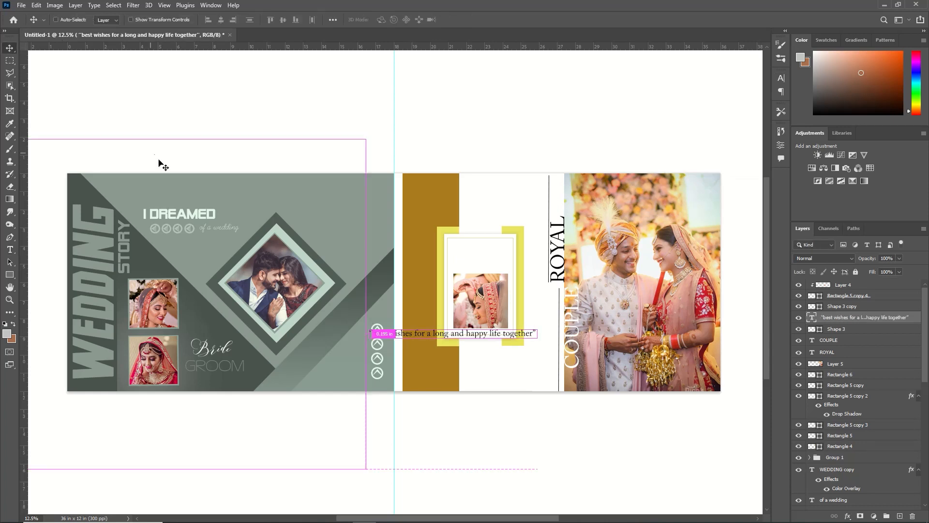
key("ctrl+t")
right_click(492, 340)
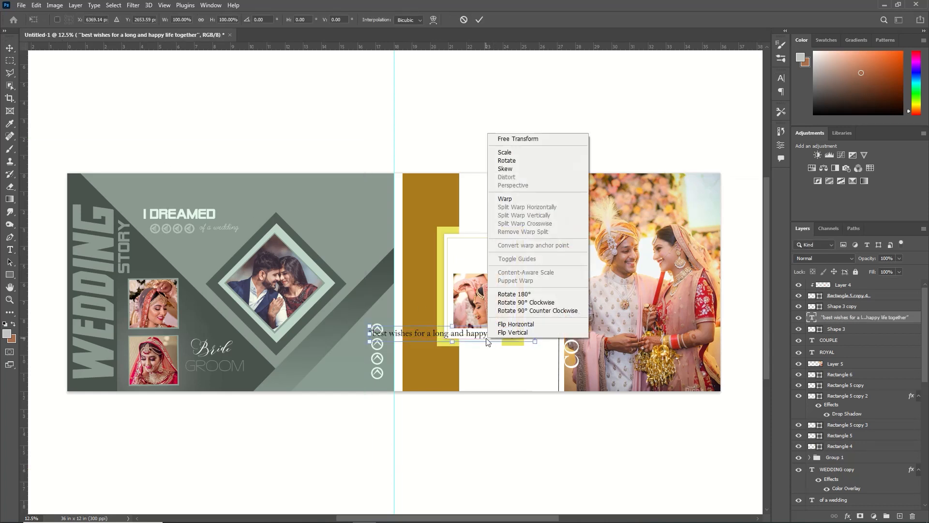
left_click(523, 310)
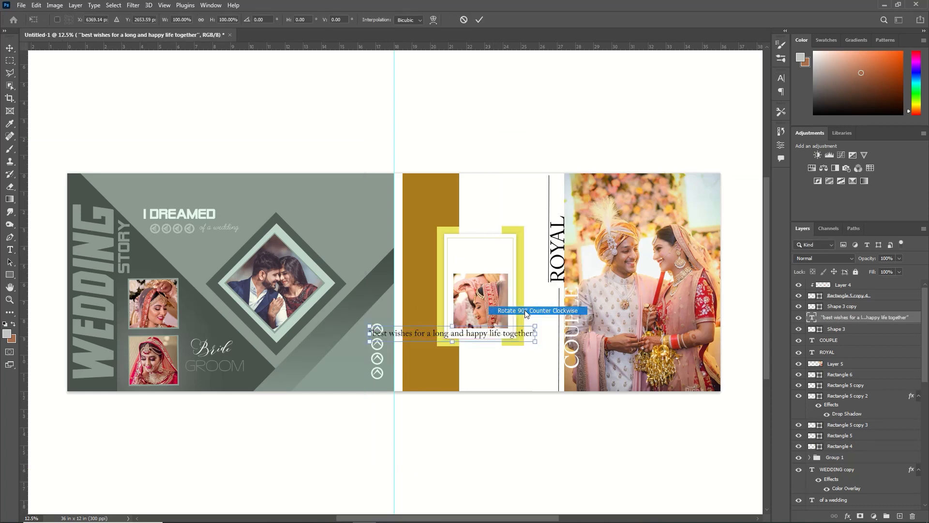
left_click_drag(455, 374, 537, 305)
left_click_drag(526, 347, 535, 282)
left_click_drag(541, 181, 537, 211)
key("shift+Right")
key("shift+Right")
key("Right")
key("Right")
key("Return")
Step: Nudge the wishes text closer to the vertical line and shift ROYAL slightly away from the couple photo
key("ctrl+plus")
key("ctrl+plus")
key("ctrl+plus")
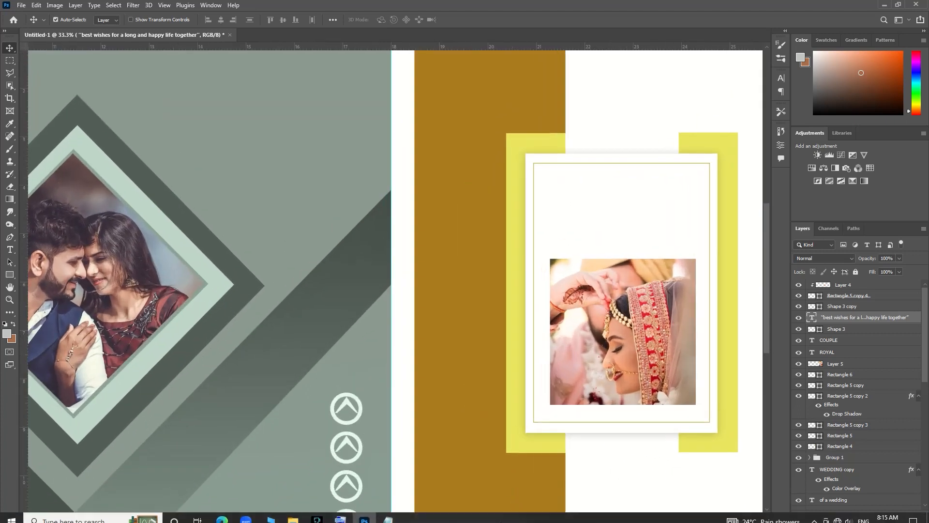
left_click_drag(591, 293, 289, 356)
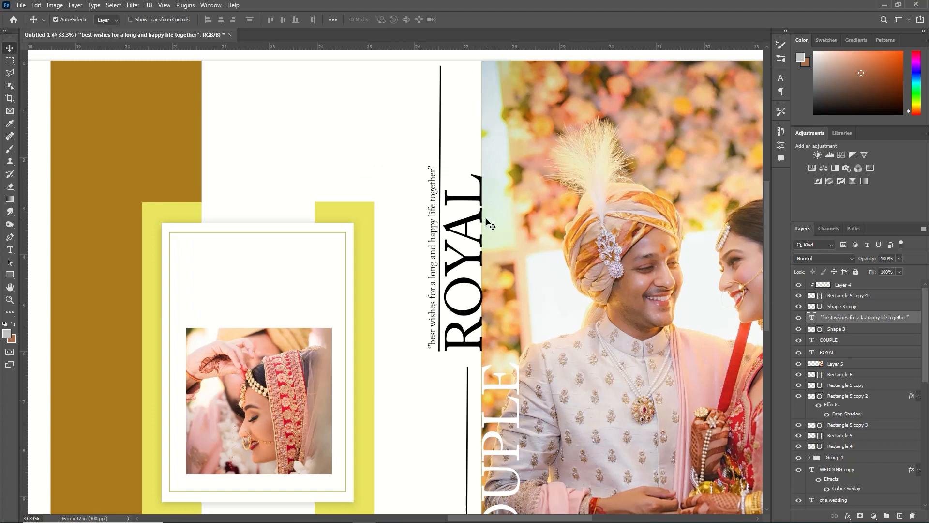
key("shift+Right")
key("shift+Down")
left_click(469, 314)
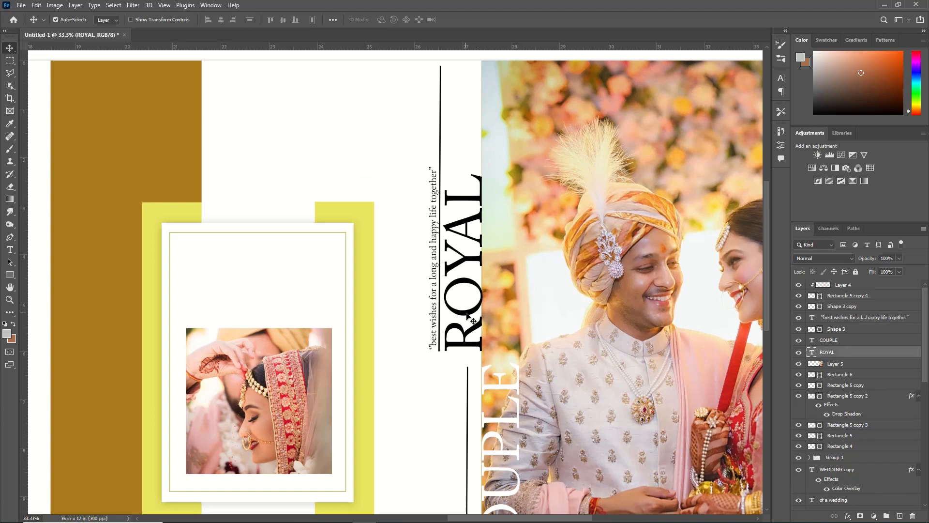
key("shift+Left")
Step: Examine both album pages close up and fit the whole spread in the view
key("ctrl+minus")
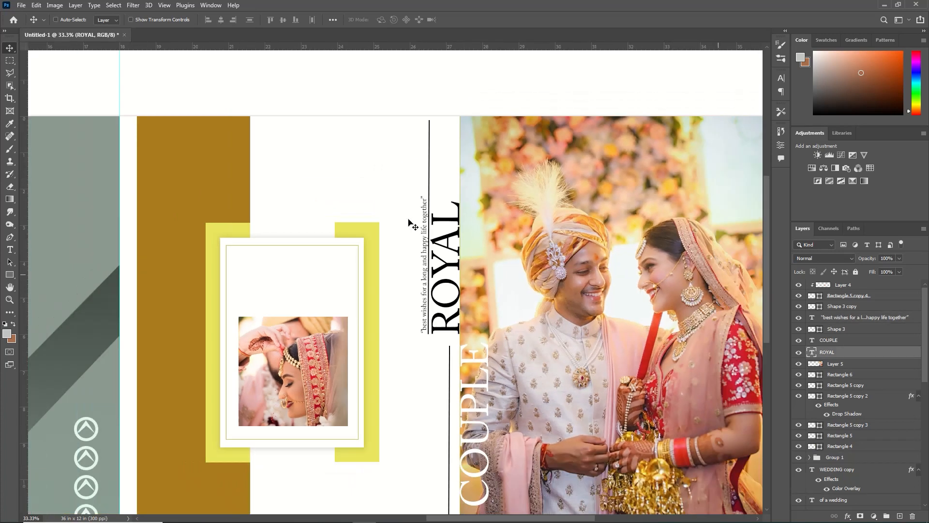
key("ctrl+minus")
key("ctrl+minus")
key("ctrl+0")
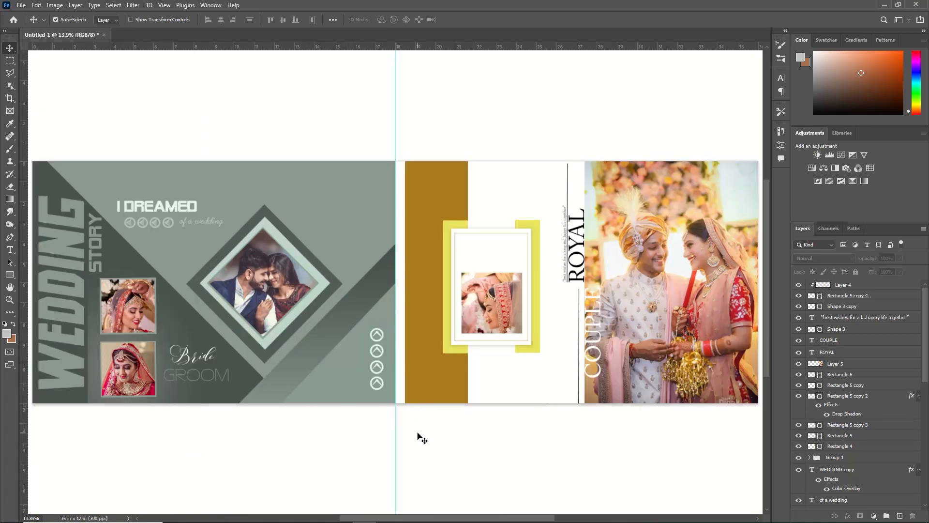
left_click_drag(432, 517, 234, 518)
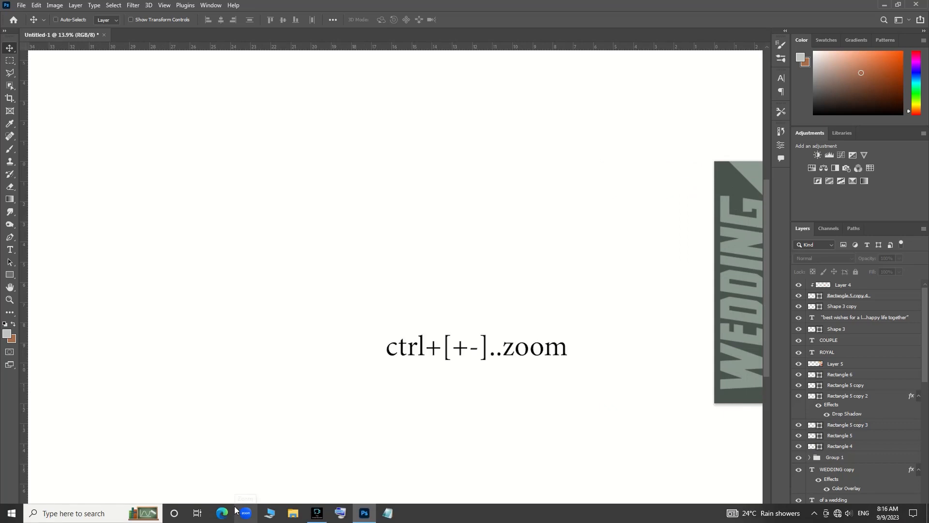
key("ctrl+plus")
key("ctrl+plus")
key("ctrl+plus")
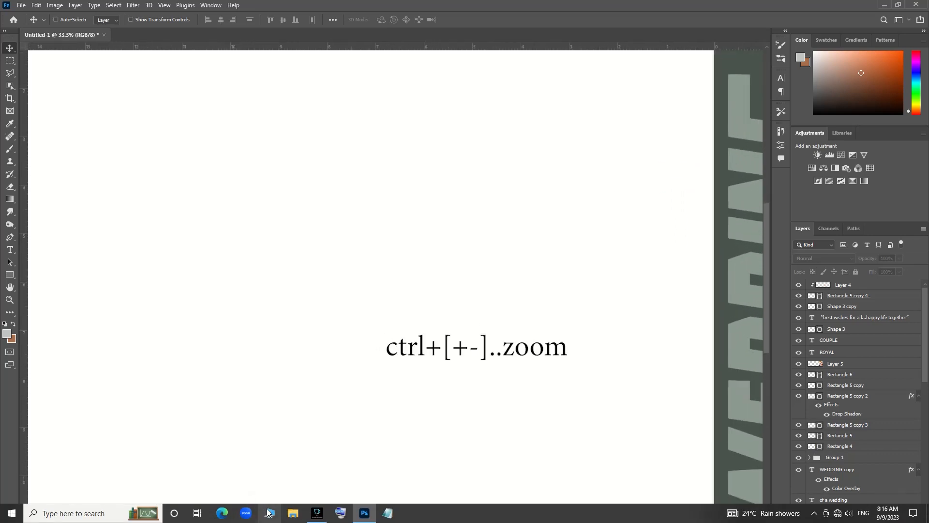
key("ctrl+minus")
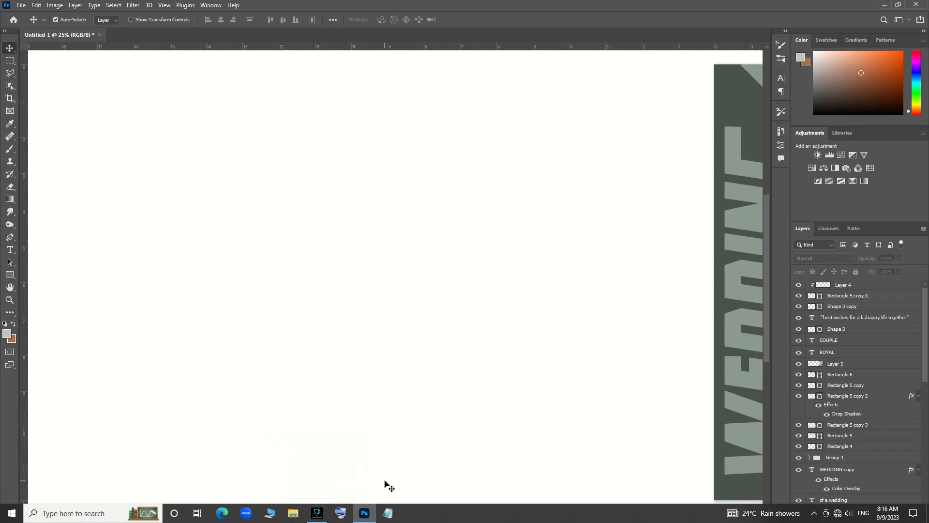
left_click_drag(284, 520, 591, 519)
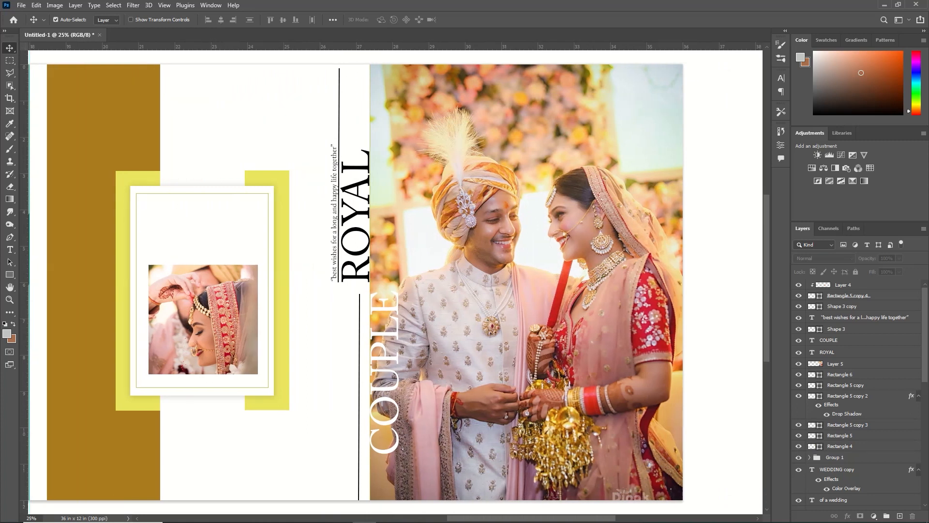
left_click_drag(591, 520, 425, 520)
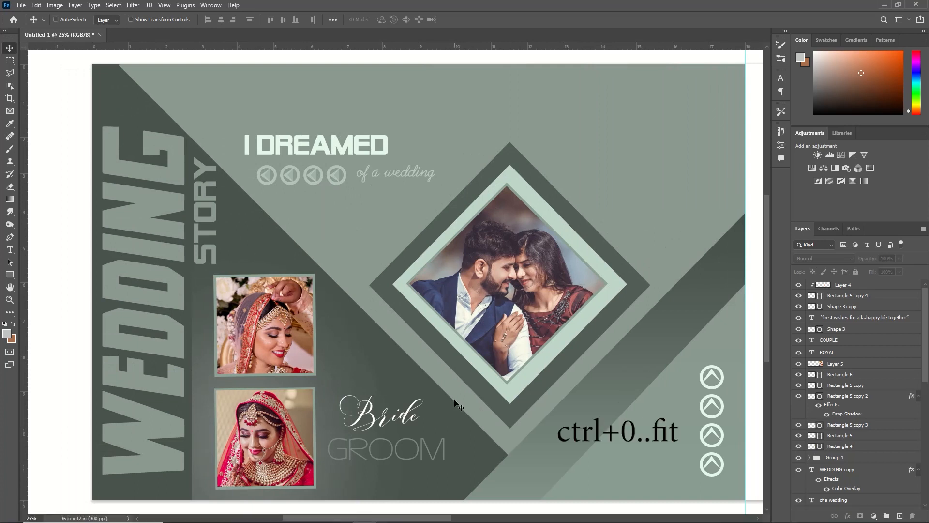
key("ctrl+0")
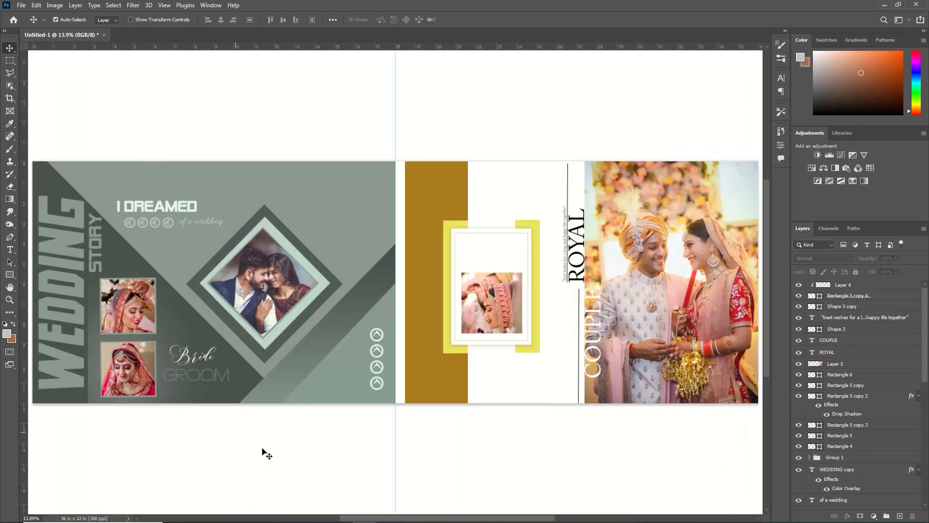